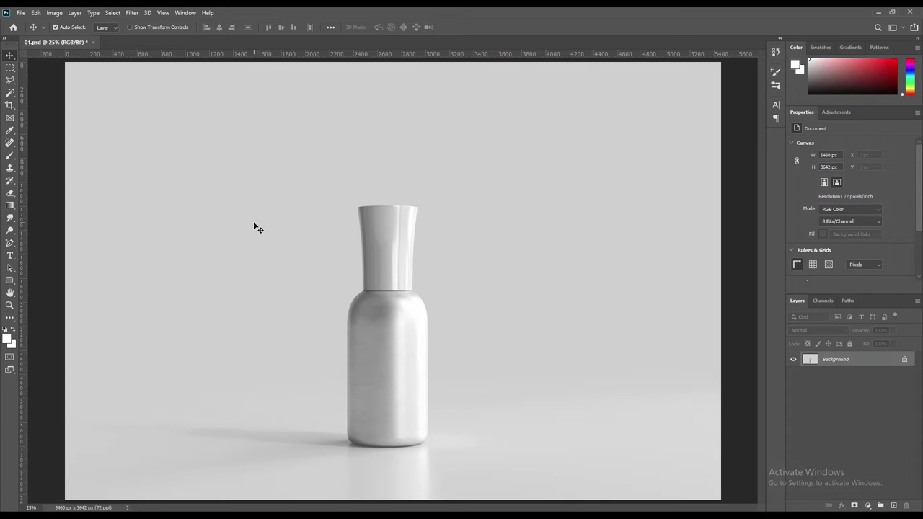
With 01.psd open, pick the Pen tool group from the toolbar.
click(10, 244)
Zoom in on the bottle neck and start a Pen shape at the rim's left corner.
click(91, 258)
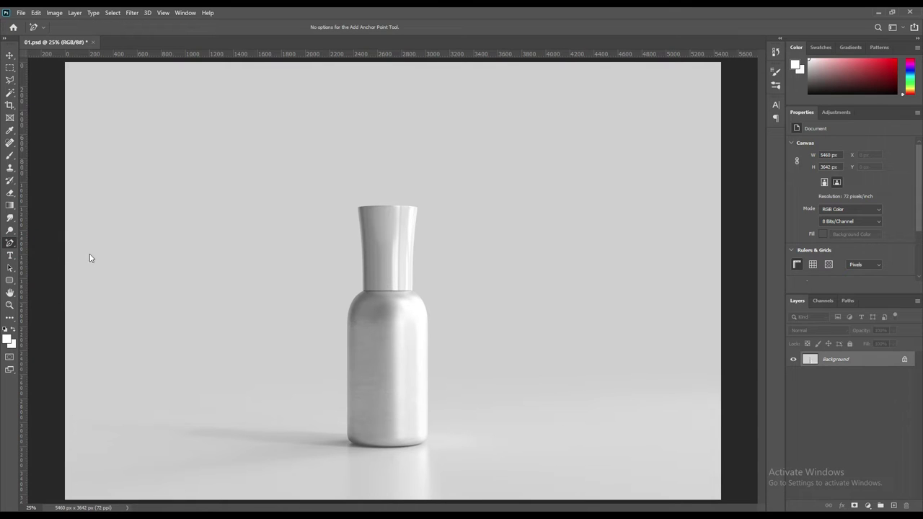
key(p)
key(ctrl+plus)
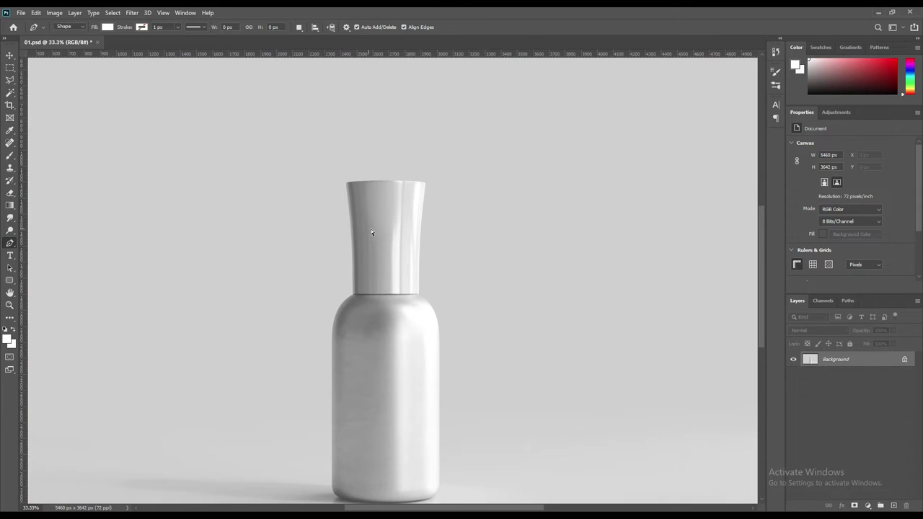
key(ctrl+plus)
key(ctrl+plus)
key(ctrl+plus)
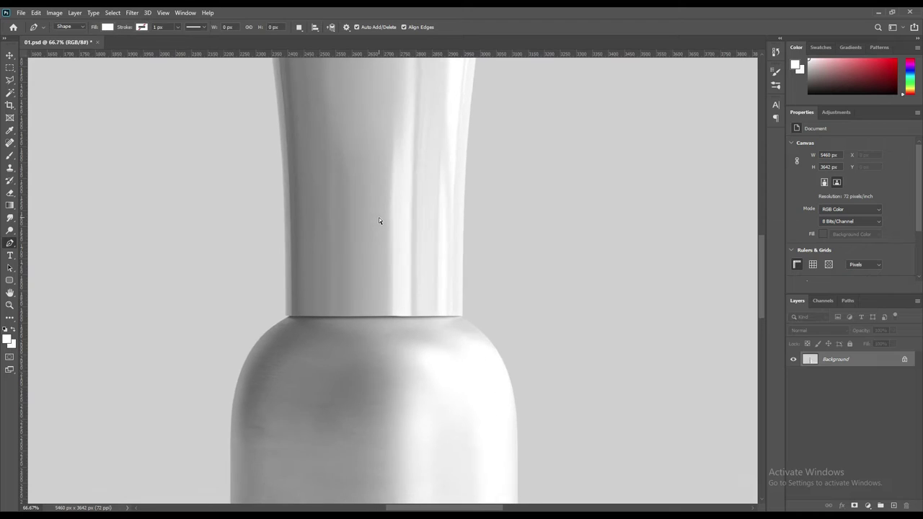
drag(346, 129, 385, 320)
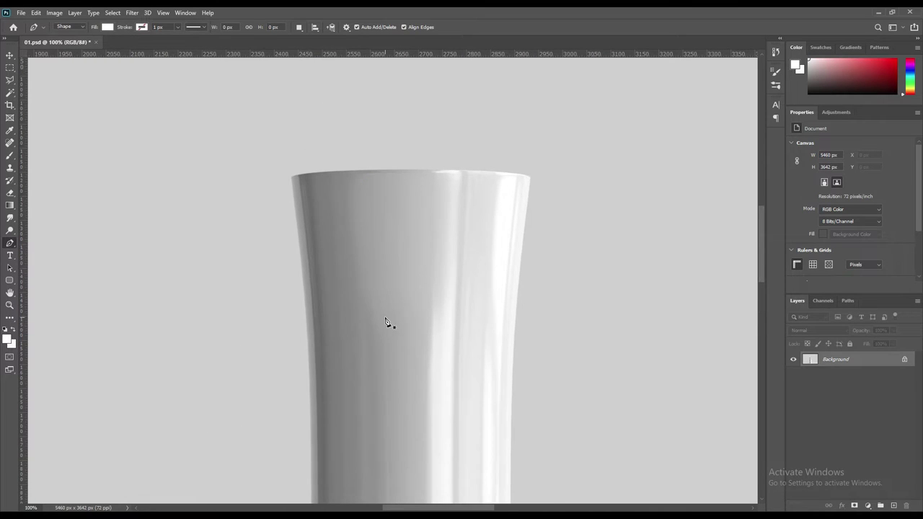
key(ctrl+plus)
drag(296, 151, 376, 269)
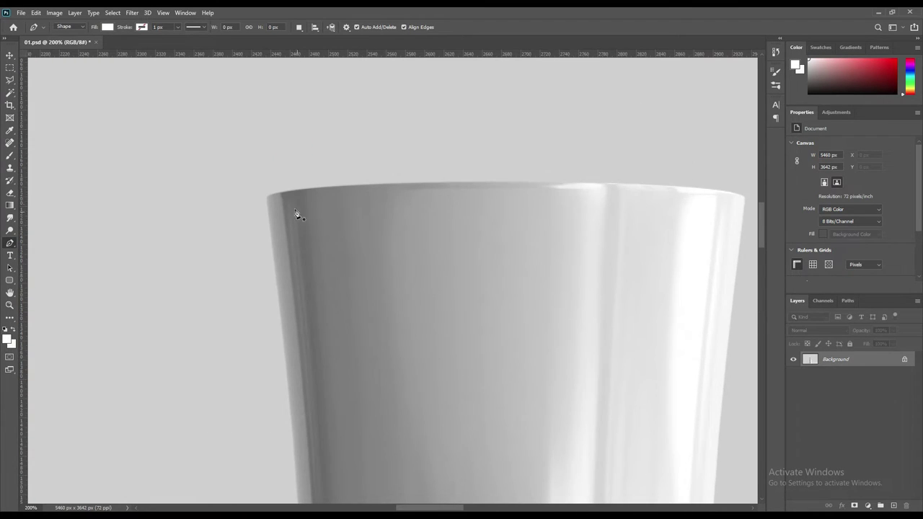
click(274, 193)
click(268, 207)
Trace the remaining neck corners, close the Shape 1 path, and set its opacity to 0%.
drag(391, 361, 394, 214)
drag(414, 432, 410, 259)
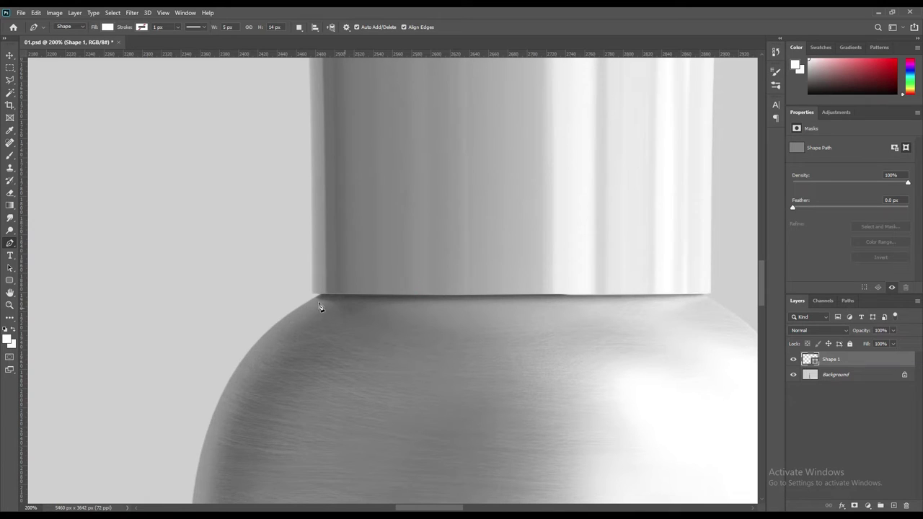
click(312, 294)
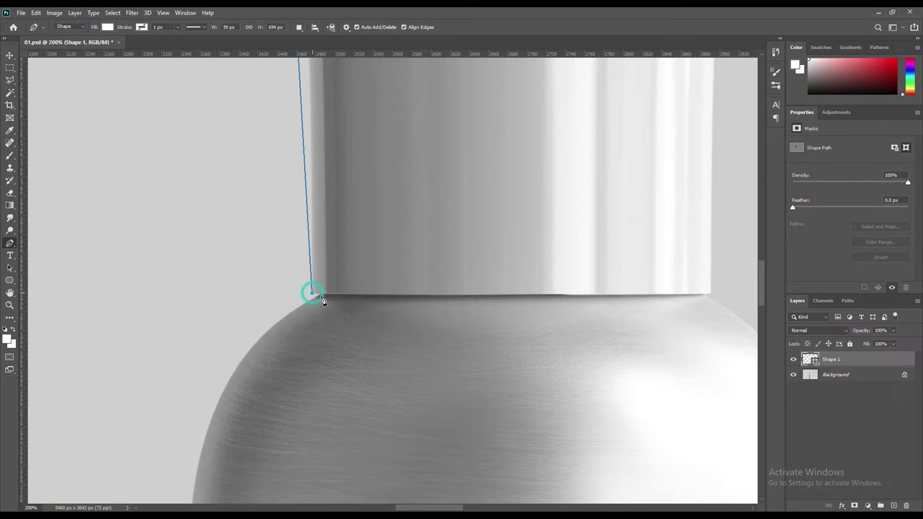
click(711, 296)
drag(668, 194, 564, 464)
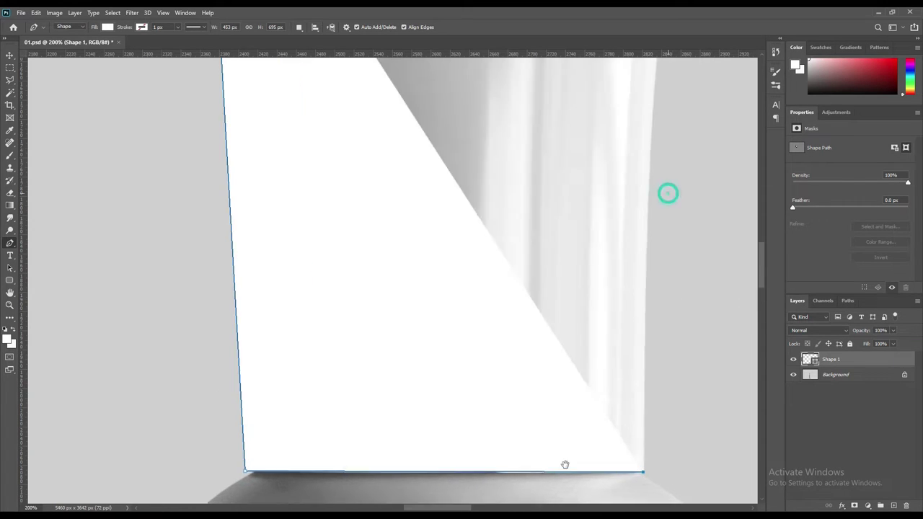
drag(548, 338, 593, 402)
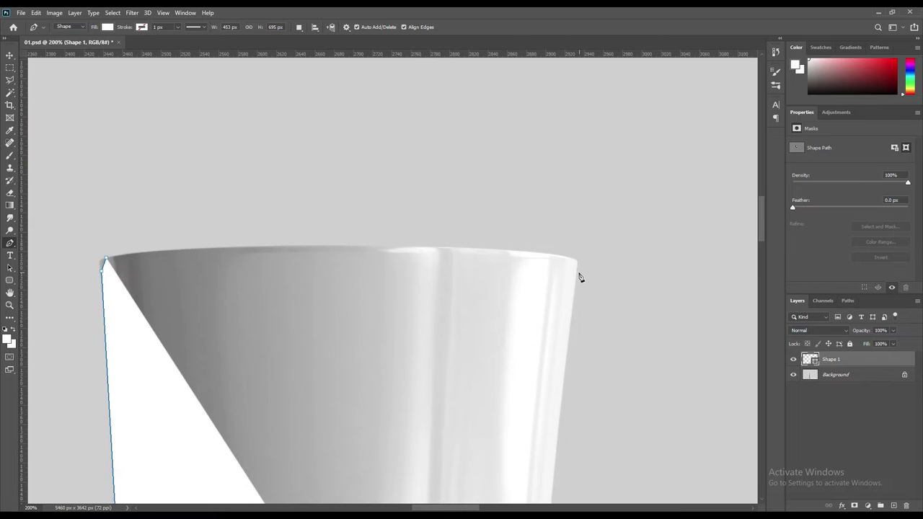
click(576, 267)
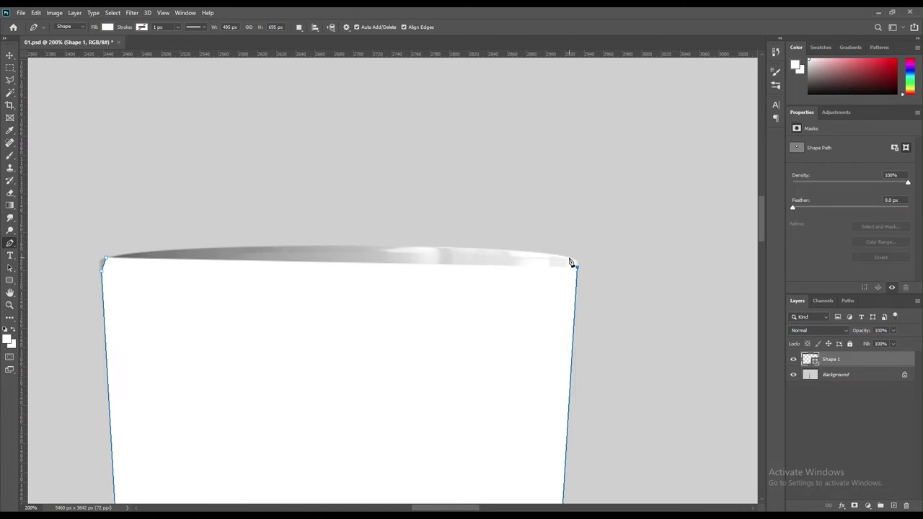
click(569, 258)
click(106, 258)
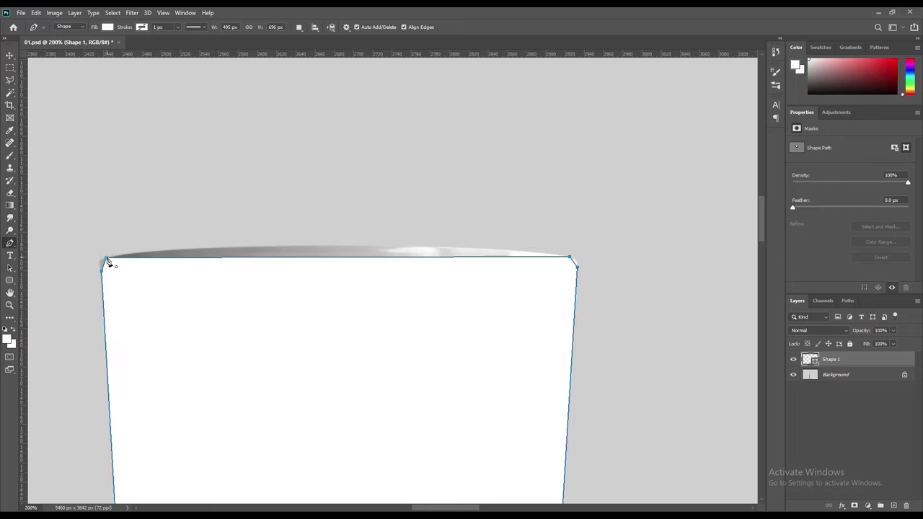
key(0)
key(0)
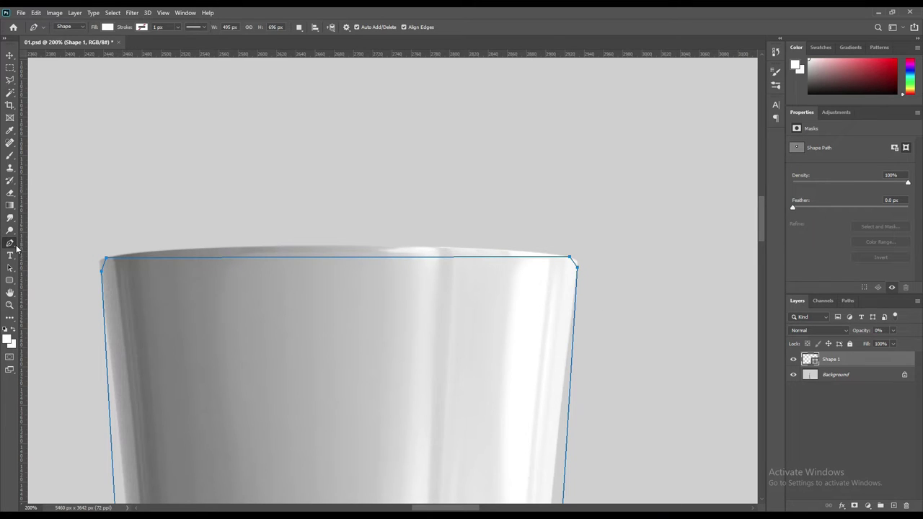
With the Add Anchor Point tool, arch the neck outline's top edge and add points near its right end.
right_click(15, 246)
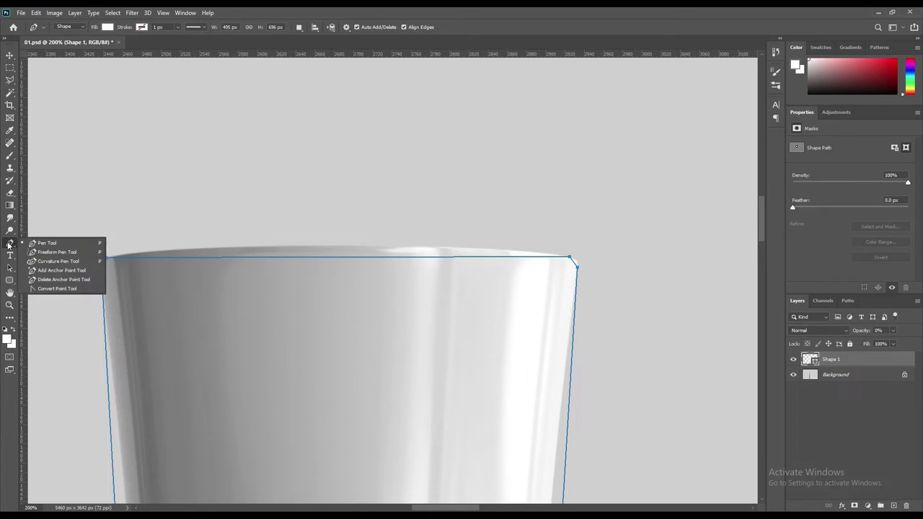
click(60, 270)
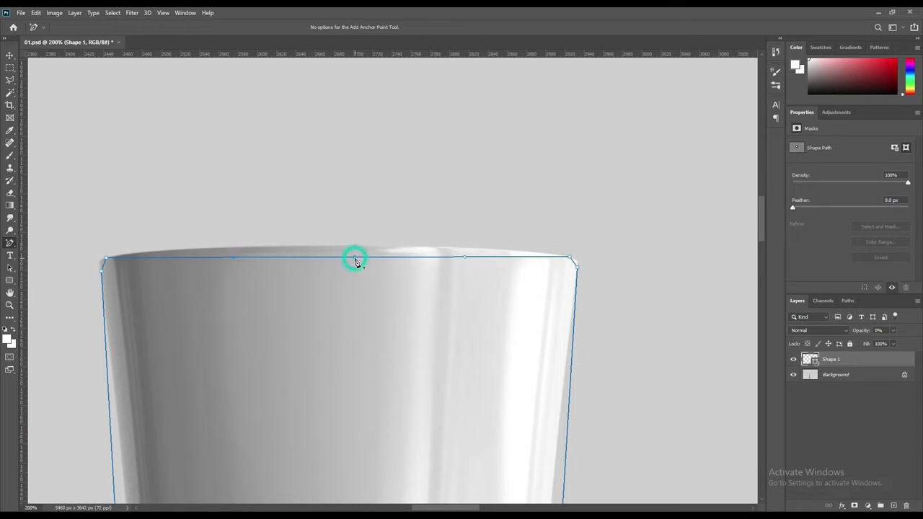
drag(355, 257, 353, 249)
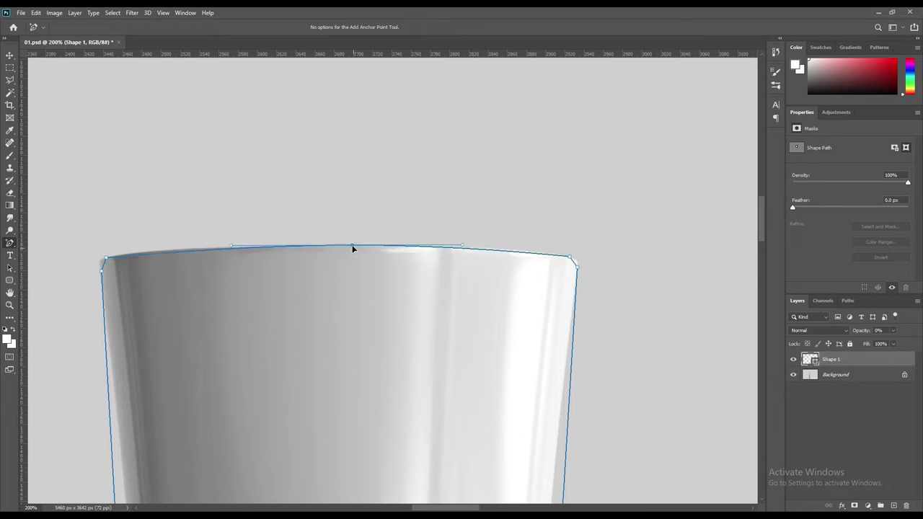
click(519, 252)
click(574, 264)
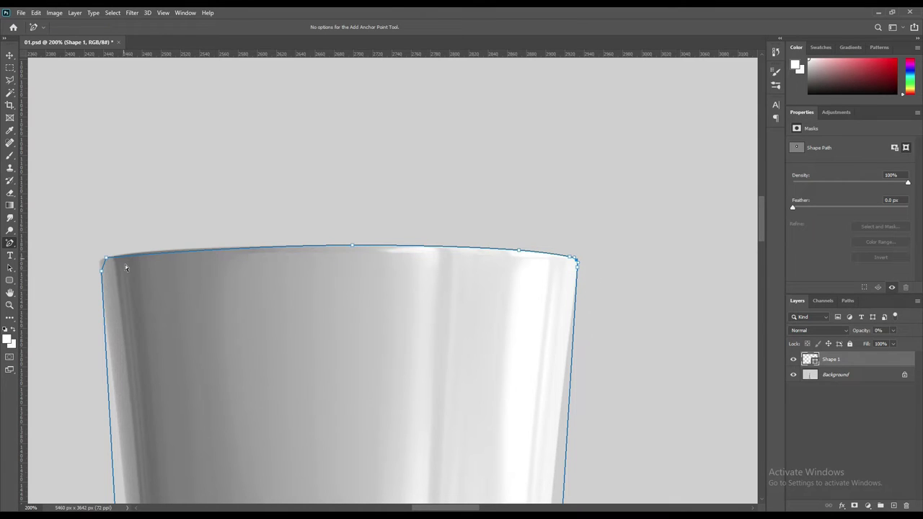
Add points near the top-left corner and left edge, nudging the left edge inward.
click(155, 252)
click(106, 267)
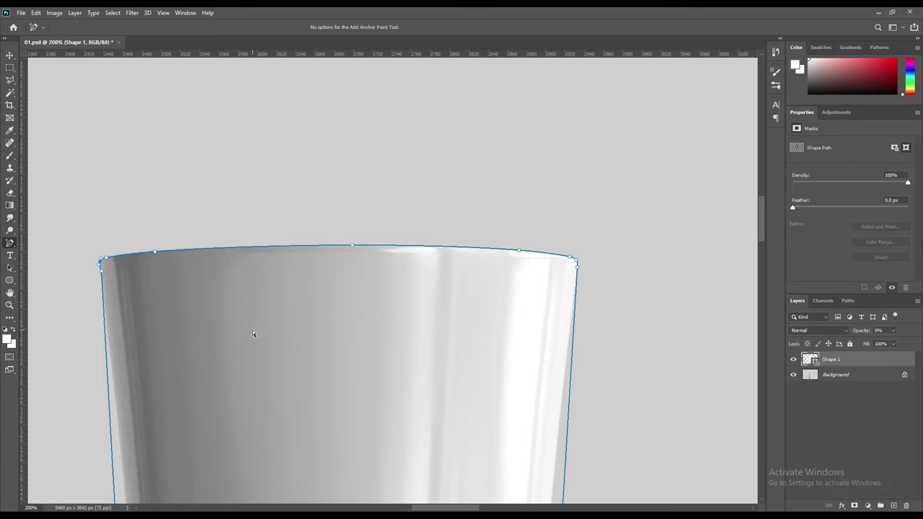
drag(341, 396, 379, 305)
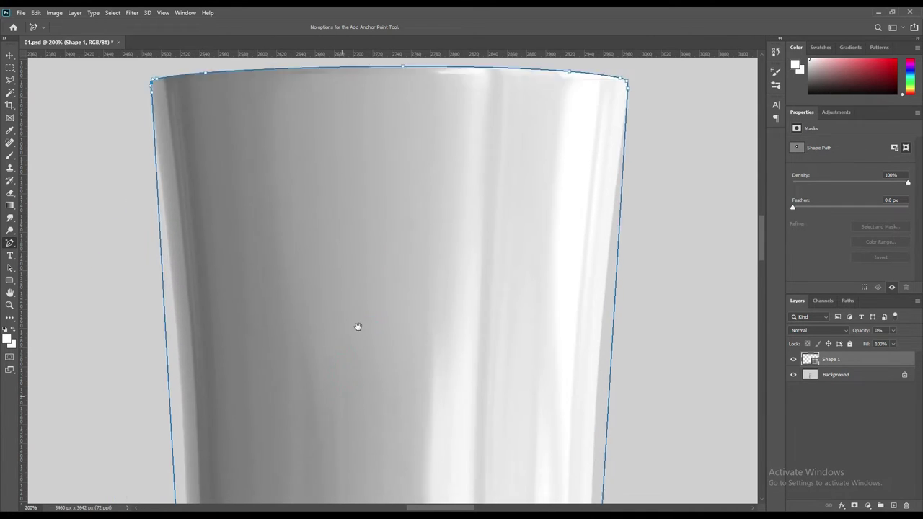
click(221, 254)
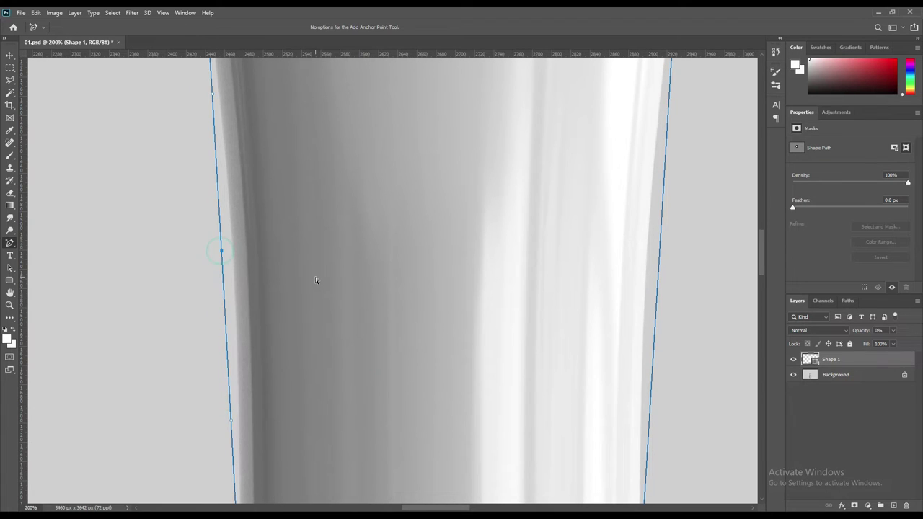
key(Right)
key(Right)
key(Right)
key(Right)
key(Right)
key(Right)
Add points on the bottom and right edges, bending the right edge inward to fit the neck.
drag(313, 129, 371, 295)
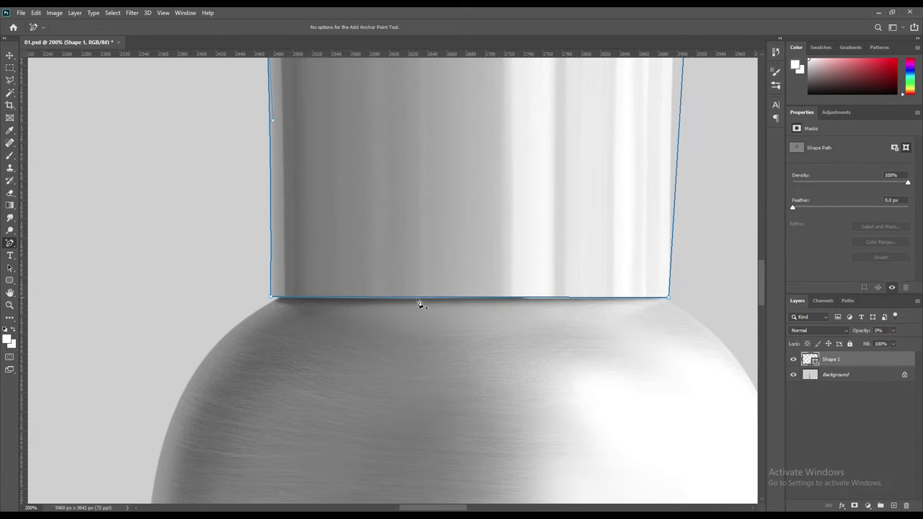
click(361, 298)
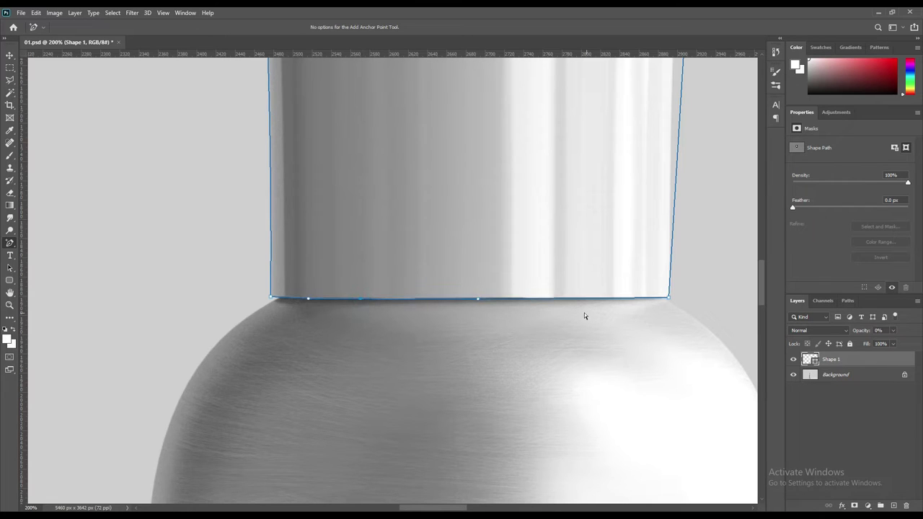
drag(542, 155, 413, 442)
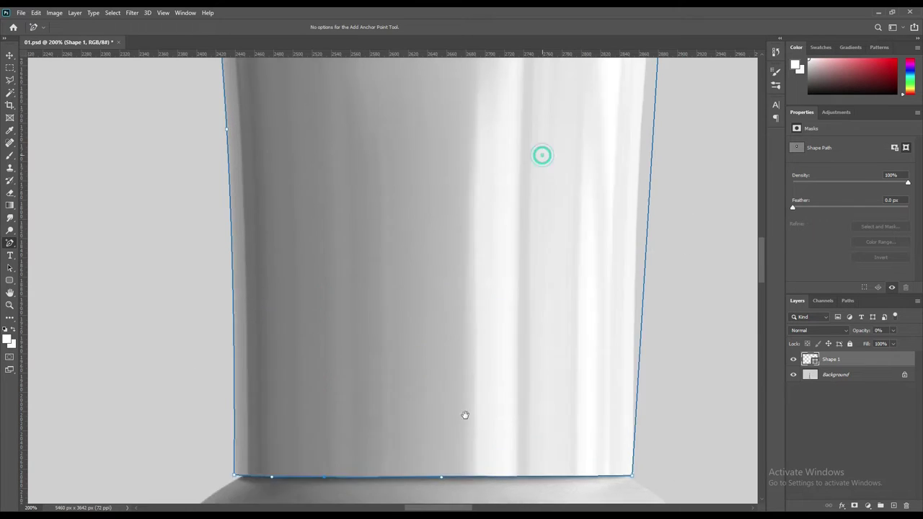
click(560, 250)
key(Left)
key(Left)
key(Left)
key(Left)
key(Left)
key(Left)
key(Left)
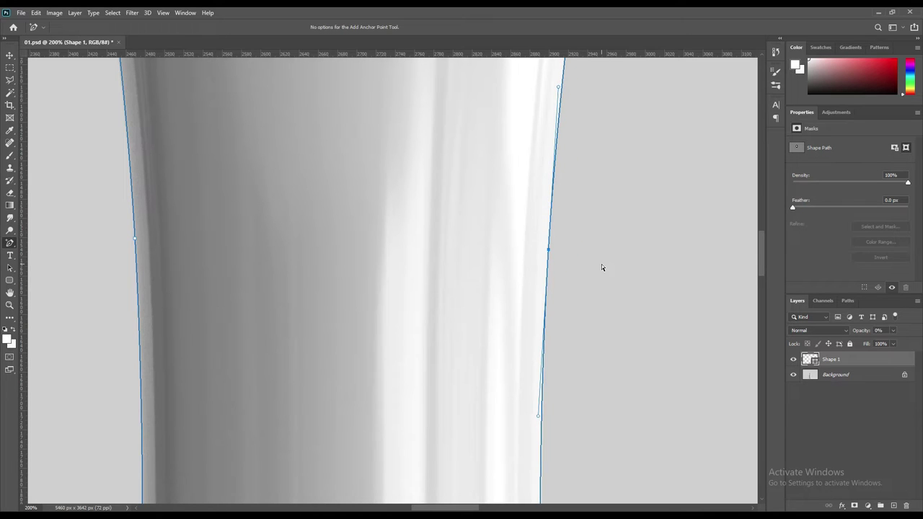
drag(481, 404, 482, 258)
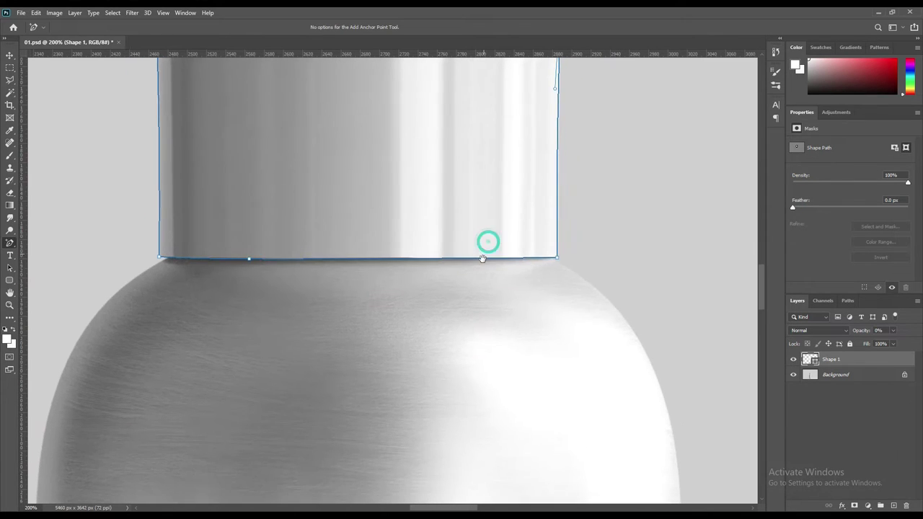
Nudge the bottom-right and bottom-left corner points with arrow keys to straighten the side edges.
click(557, 259)
key(Left)
key(Left)
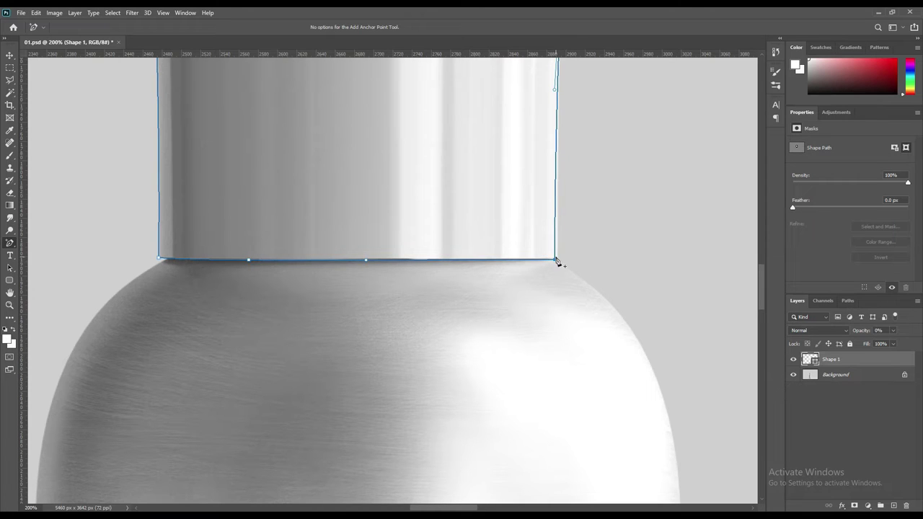
click(555, 258)
key(Right)
key(Right)
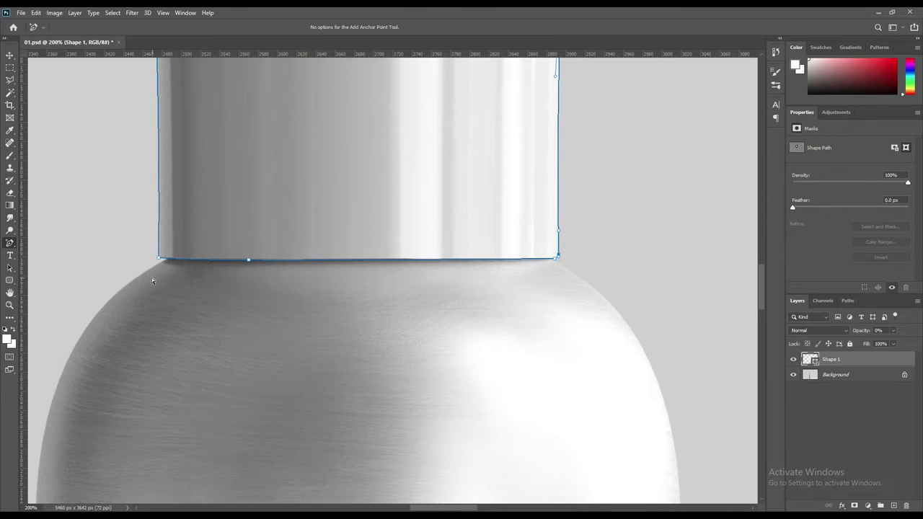
click(159, 259)
key(Right)
key(Right)
key(Right)
click(164, 257)
key(Left)
key(Left)
key(Left)
Pan up to inspect the neck's tapered sides and top edge of the outline.
drag(486, 171, 492, 356)
click(492, 319)
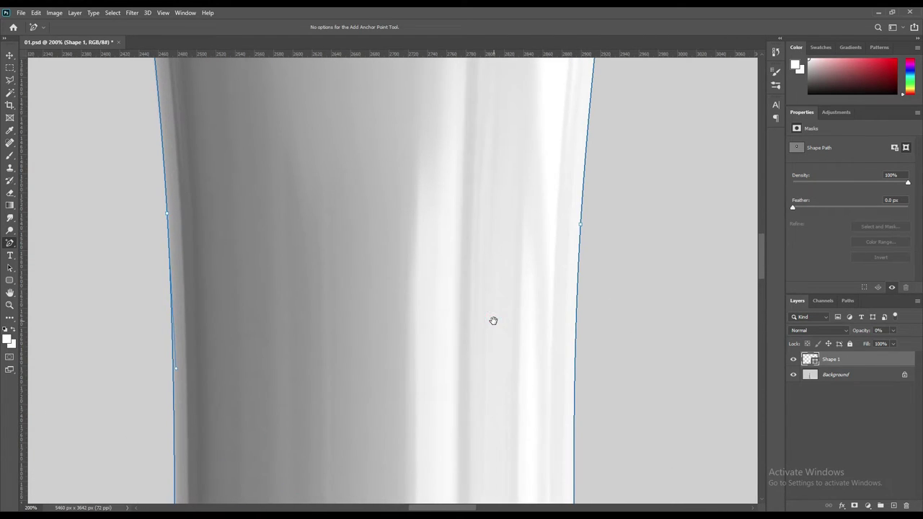
drag(494, 324, 513, 404)
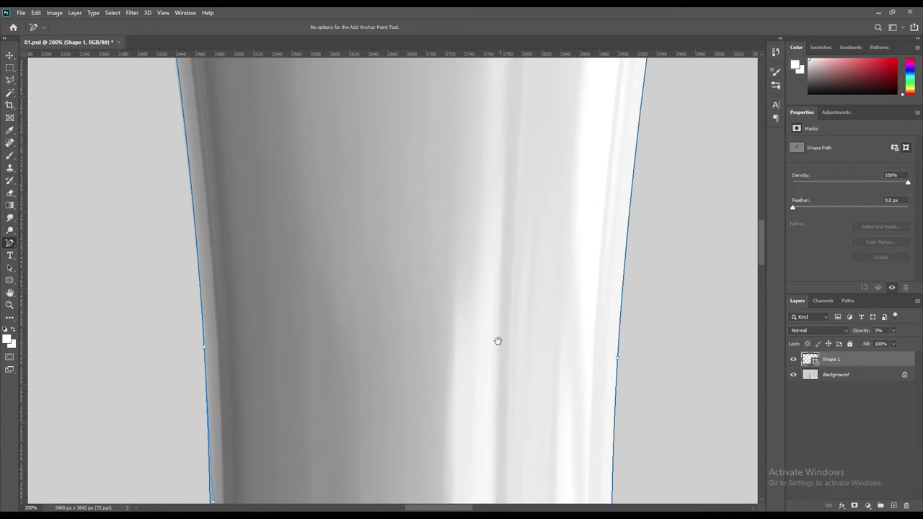
drag(529, 278, 547, 385)
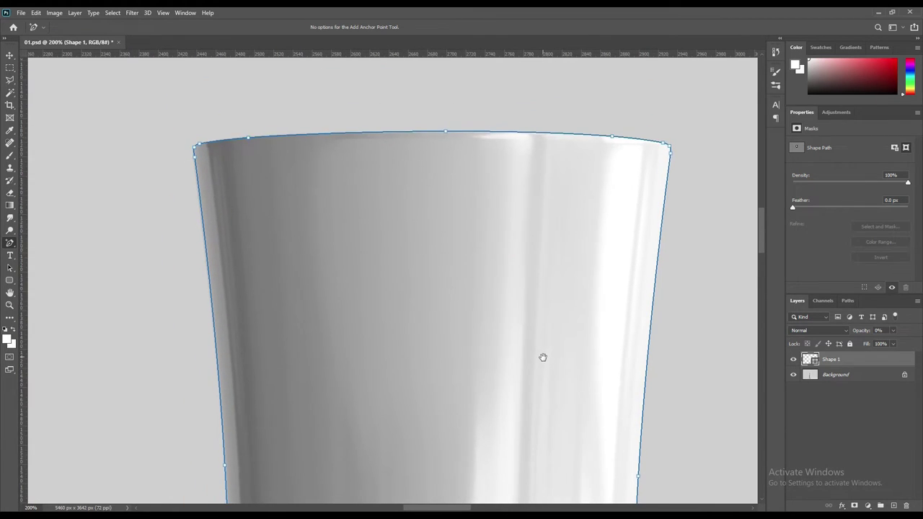
drag(527, 305, 530, 325)
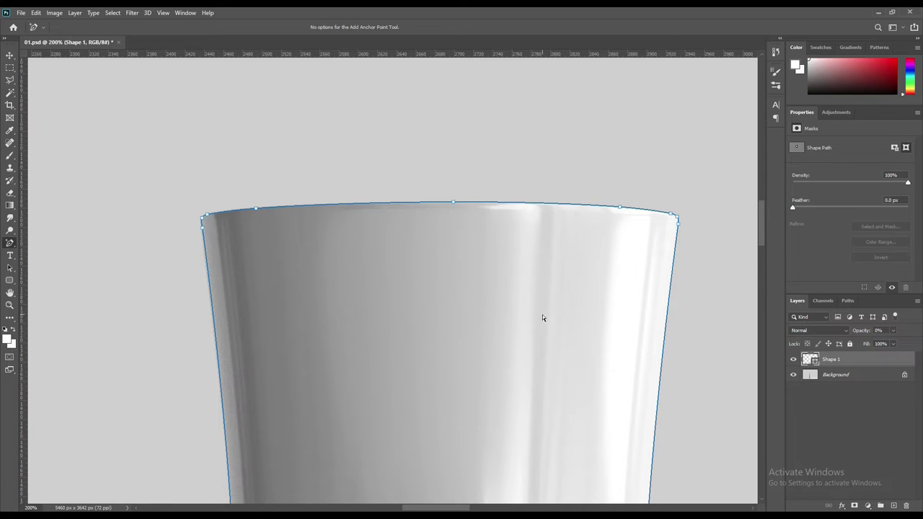
Select the Background layer, pan down to the bottle's shoulder, and switch back to the Pen tool.
click(858, 378)
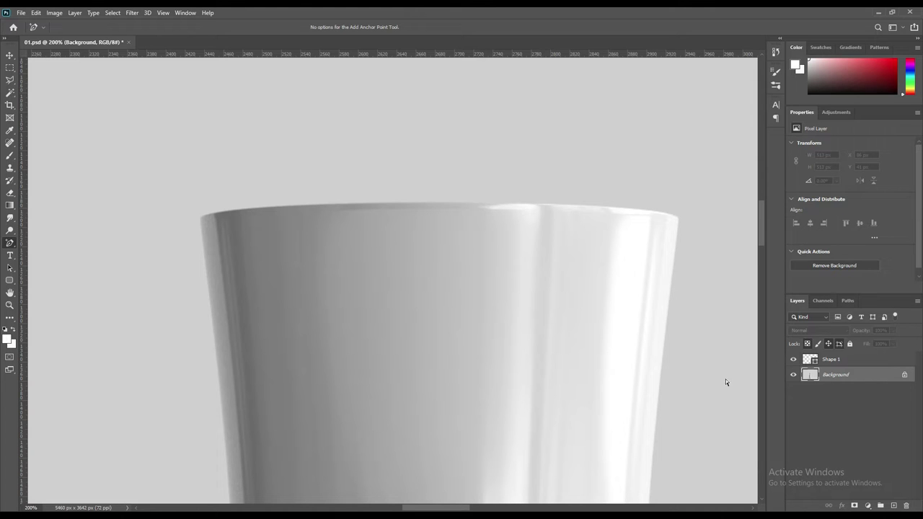
drag(569, 426, 579, 302)
mouse_move(587, 397)
mouse_down()
mouse_move(605, 338)
mouse_move(603, 166)
mouse_up()
mouse_move(601, 368)
mouse_down()
mouse_move(610, 265)
mouse_move(542, 283)
mouse_up()
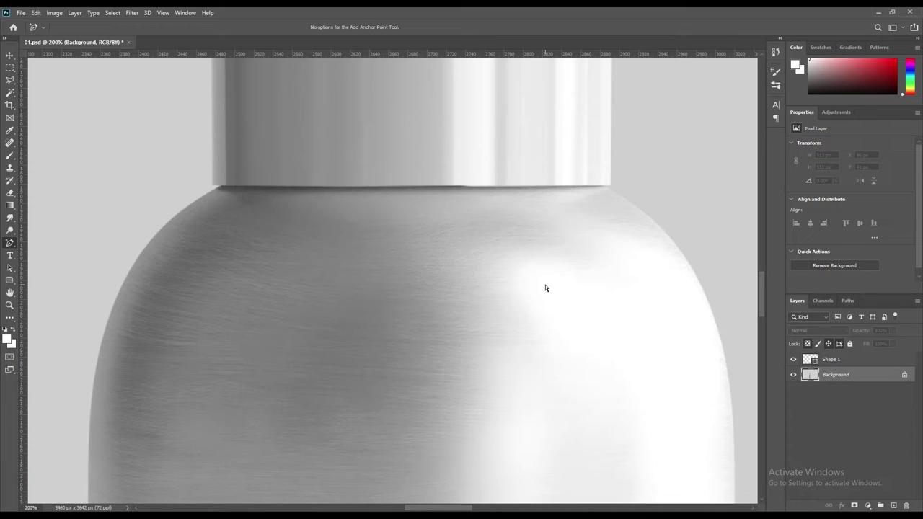
right_click(10, 243)
click(35, 240)
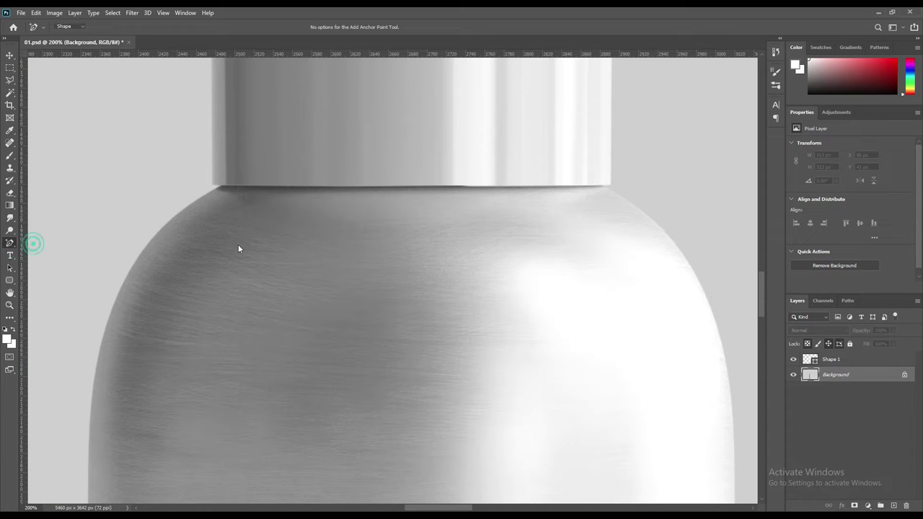
Start a new shape at the neck and place anchors down the bottle's left side to the base.
click(223, 189)
drag(179, 396, 215, 303)
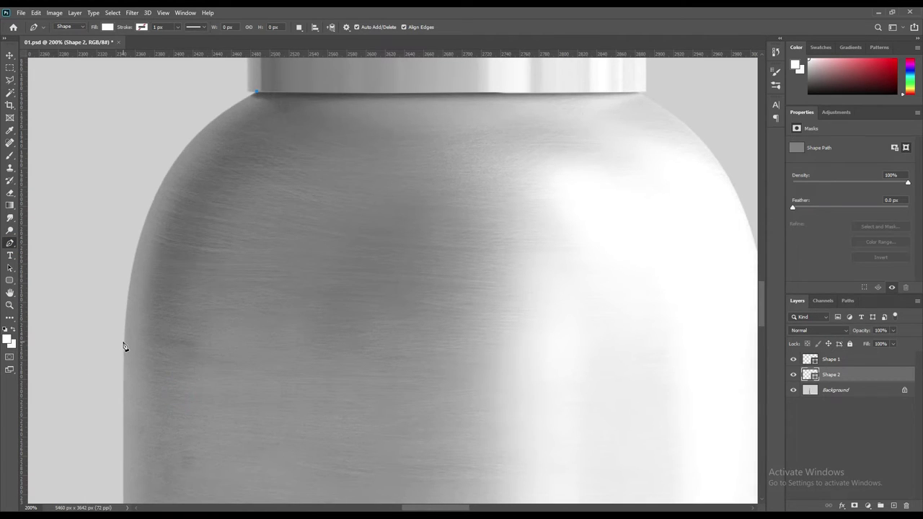
click(124, 342)
mouse_move(274, 365)
mouse_down()
mouse_move(303, 408)
mouse_move(334, 327)
mouse_up()
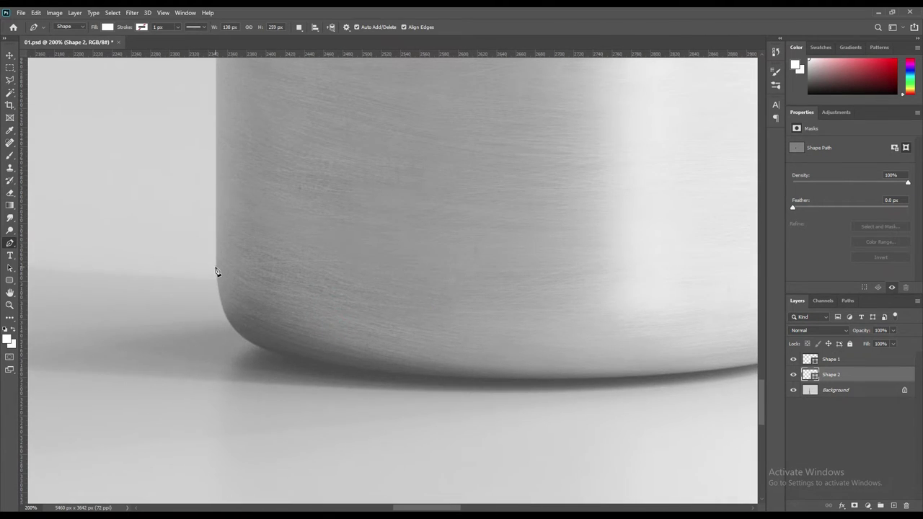
click(216, 266)
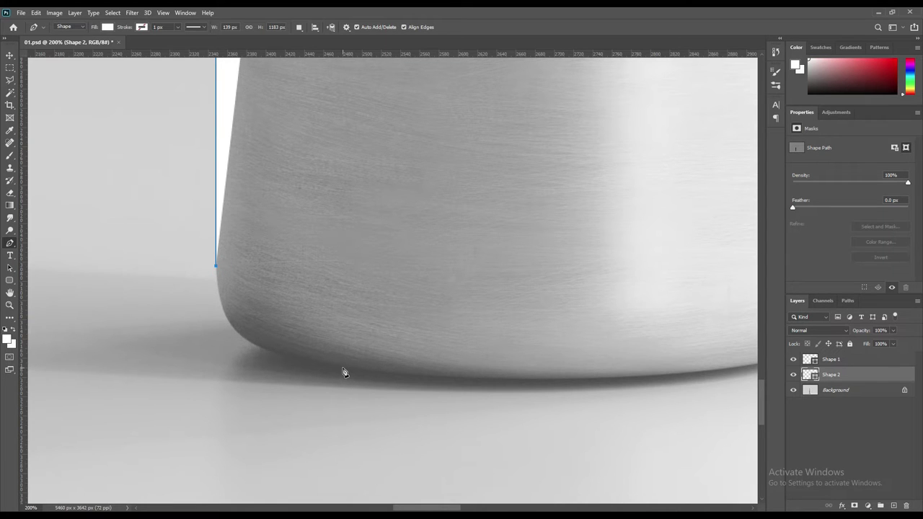
click(343, 370)
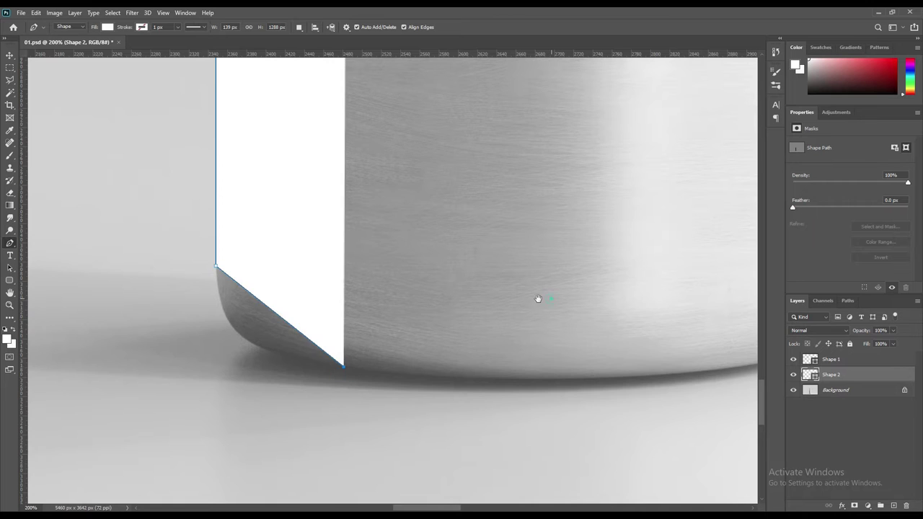
drag(537, 301, 424, 337)
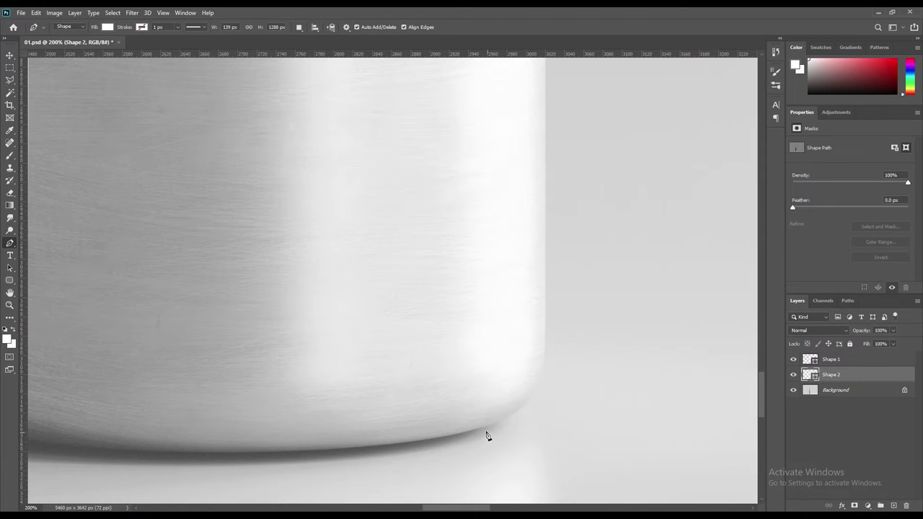
click(476, 431)
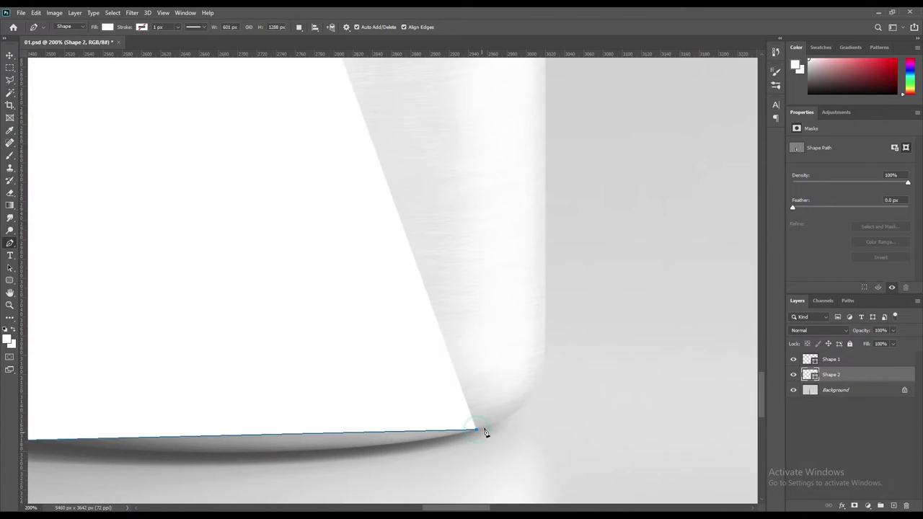
Anchor up the bottle's right side to the neck and close the Shape 2 outline.
click(547, 317)
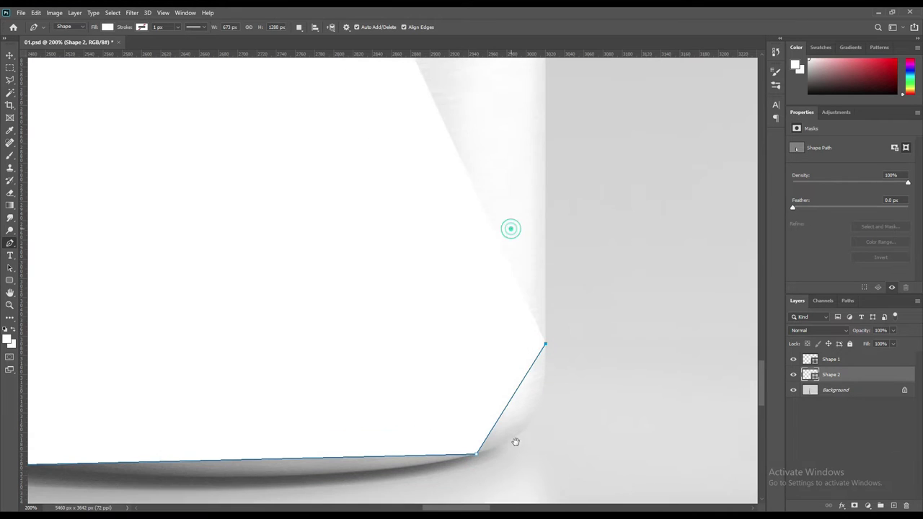
drag(511, 226, 515, 438)
drag(517, 353, 514, 475)
drag(504, 209, 512, 406)
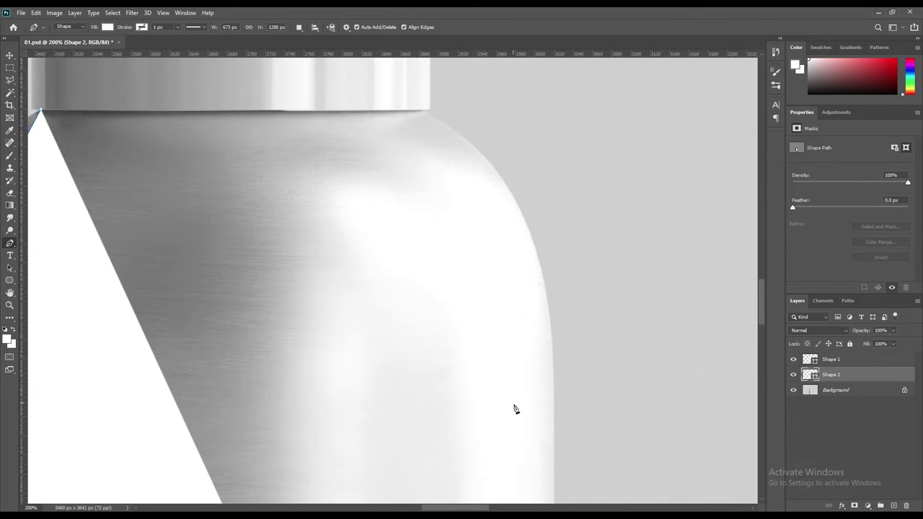
click(553, 382)
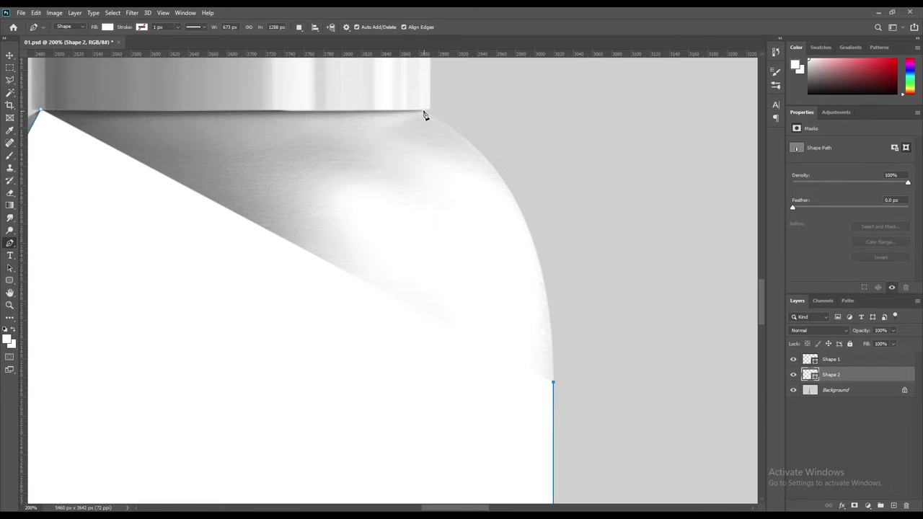
click(424, 112)
drag(216, 190, 410, 197)
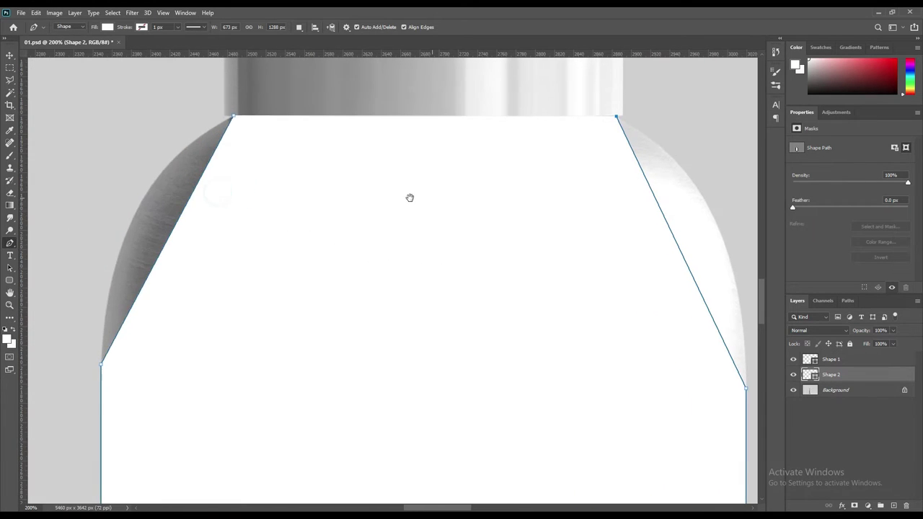
click(232, 116)
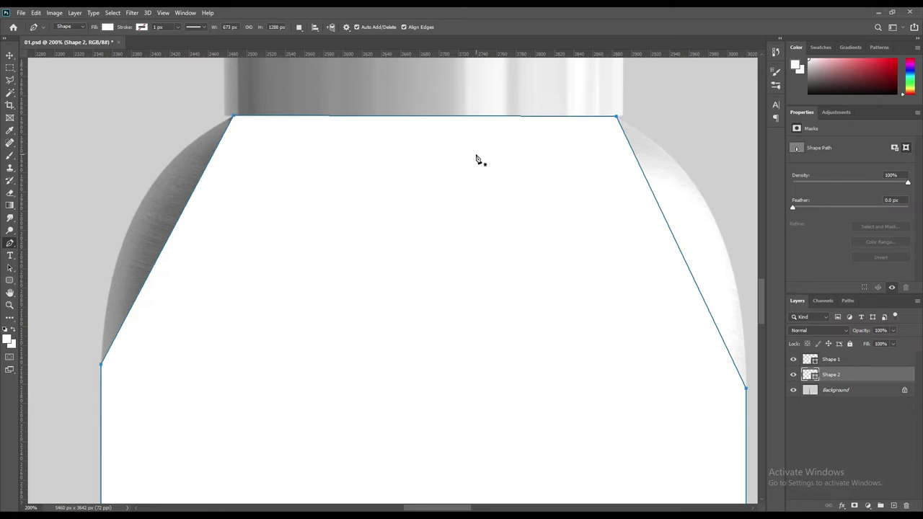
Set Shape 2 to 0% opacity and curve its left shoulder segment with the Add Anchor Point tool.
key(0)
key(0)
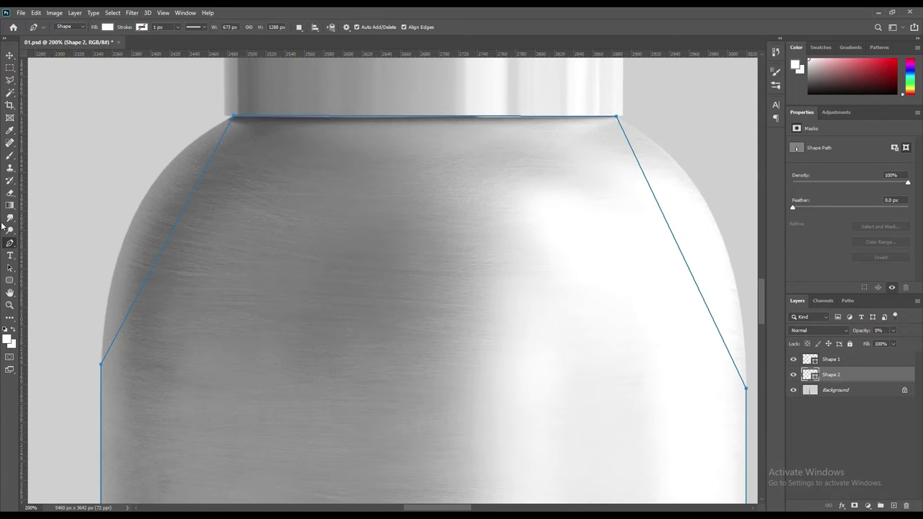
right_click(10, 247)
click(50, 272)
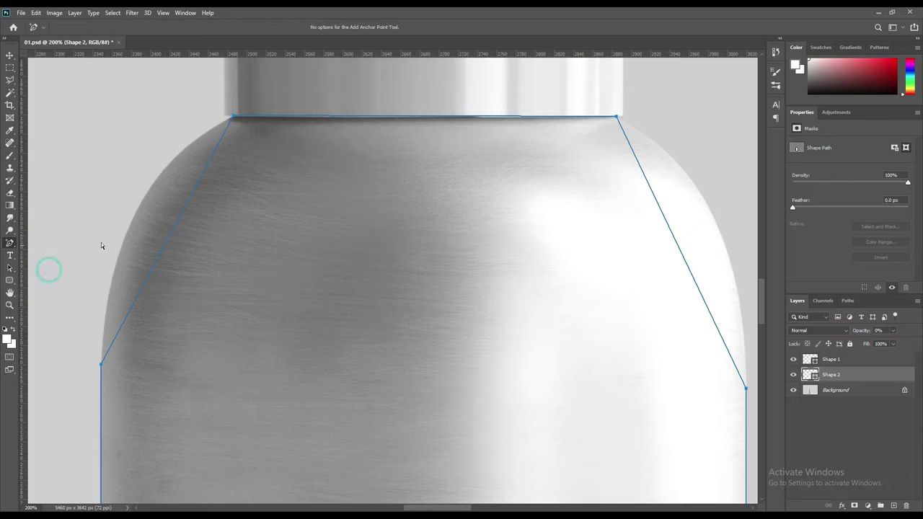
drag(175, 234, 139, 209)
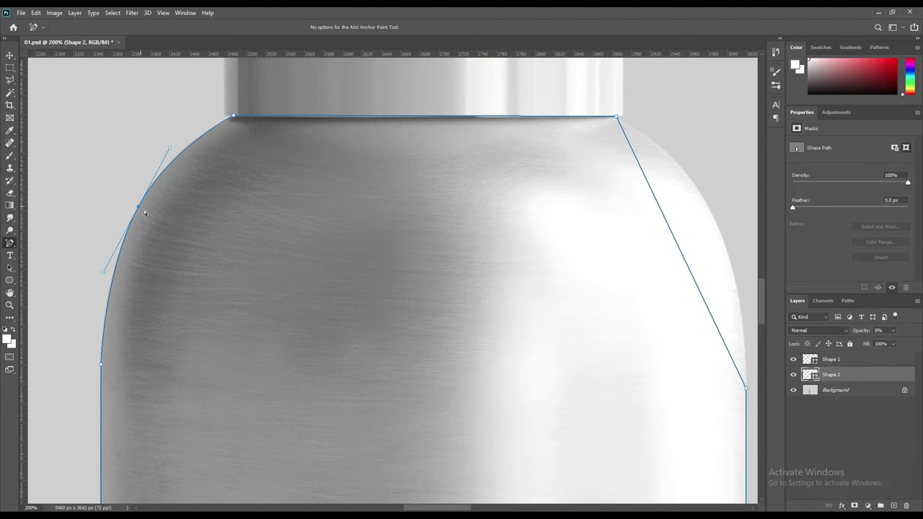
Curve and fine-tune the right shoulder segment to follow the bottle.
drag(553, 224, 393, 214)
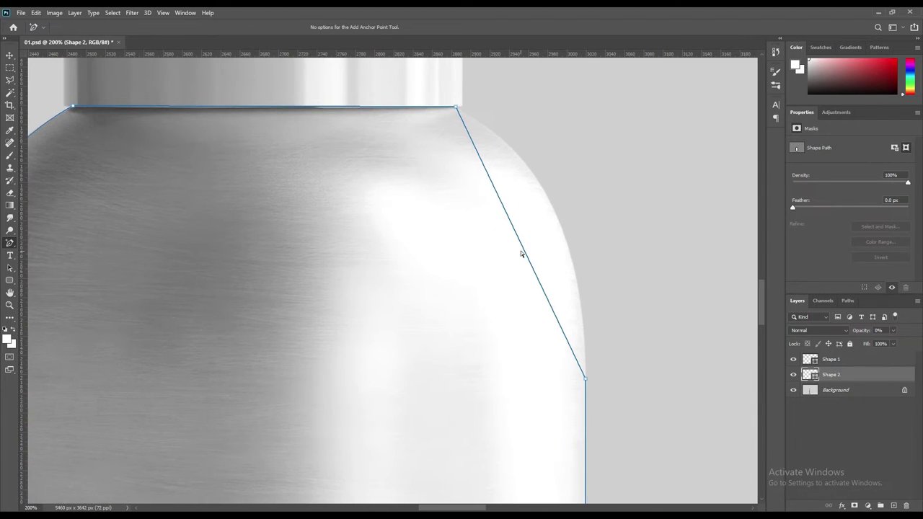
mouse_move(522, 247)
mouse_down()
mouse_move(550, 233)
mouse_move(556, 214)
mouse_up()
drag(556, 214, 553, 210)
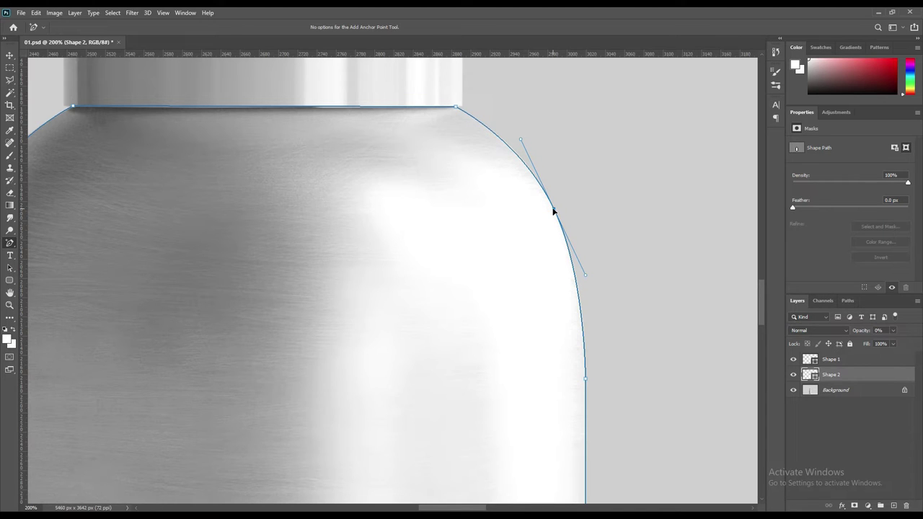
drag(554, 210, 555, 212)
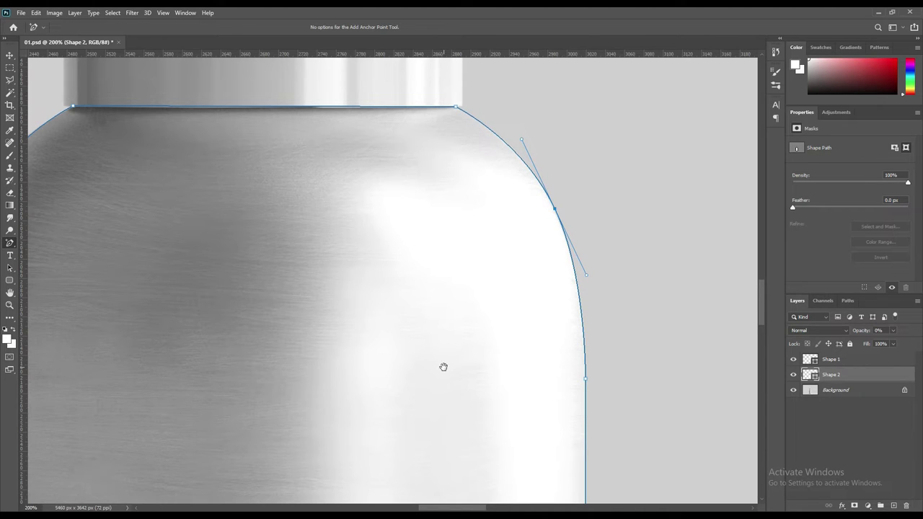
drag(442, 367, 471, 247)
drag(478, 383, 470, 223)
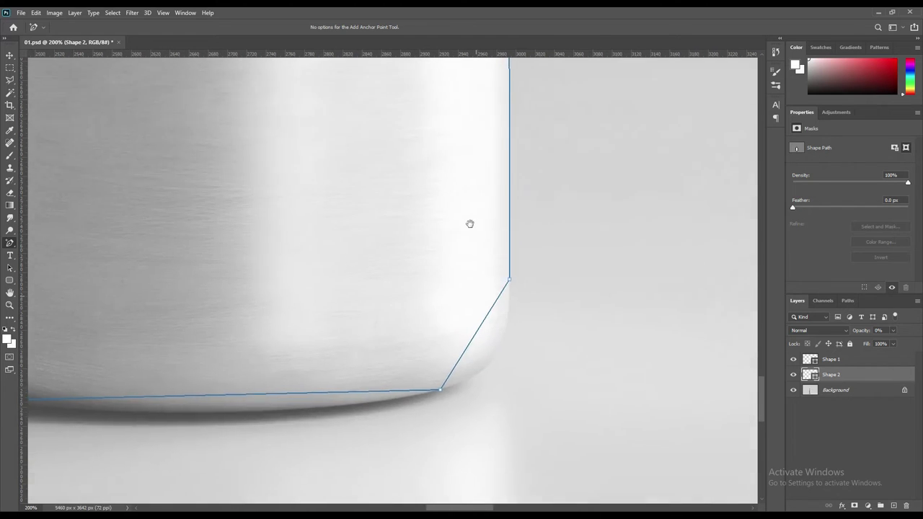
Round the bottom-right corner and bend the base edge down along the bottle's bottom.
scroll(445, 252, down, 3)
click(466, 207)
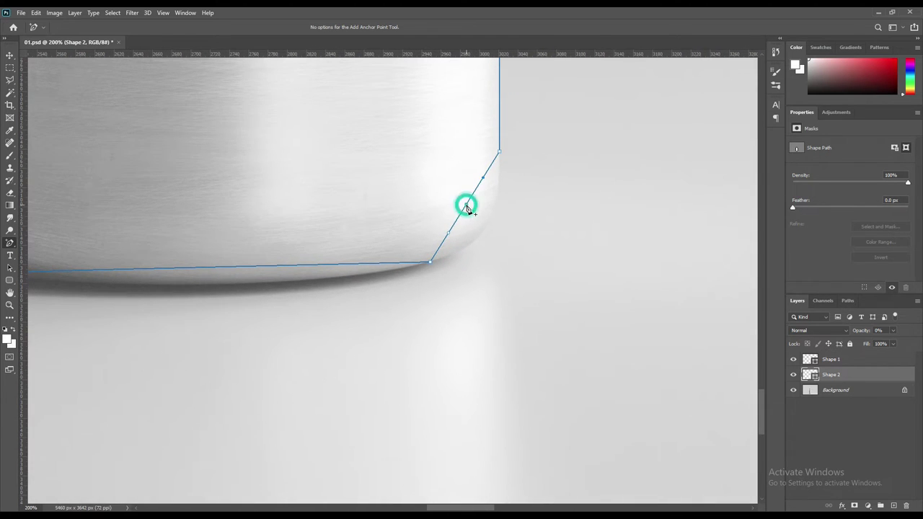
drag(466, 207, 483, 228)
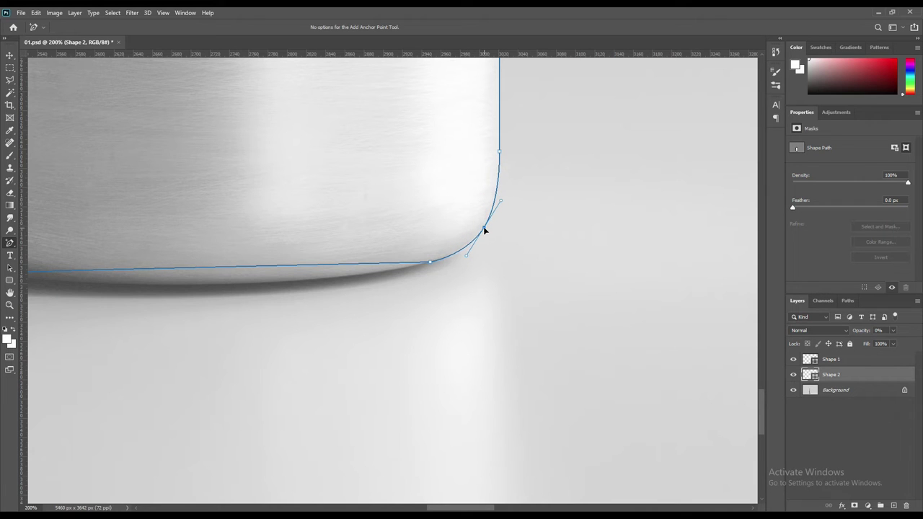
drag(305, 204, 478, 197)
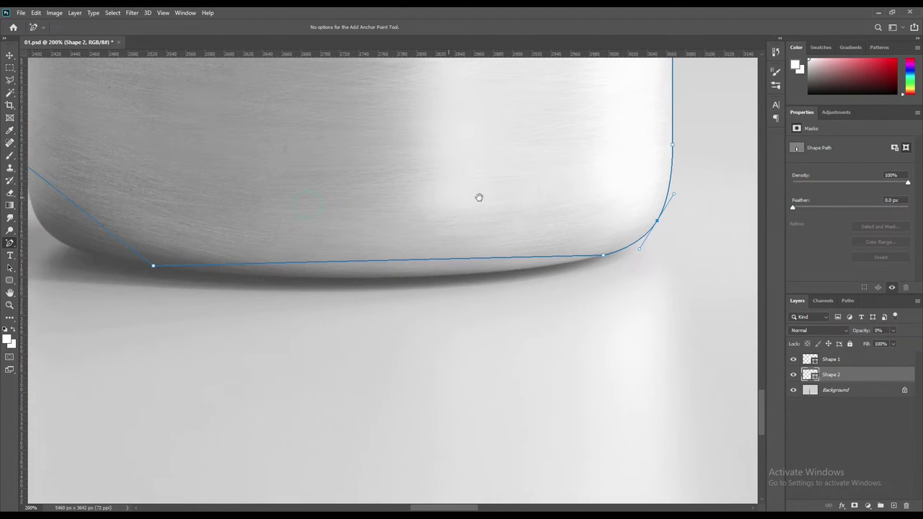
click(386, 261)
drag(386, 262, 385, 280)
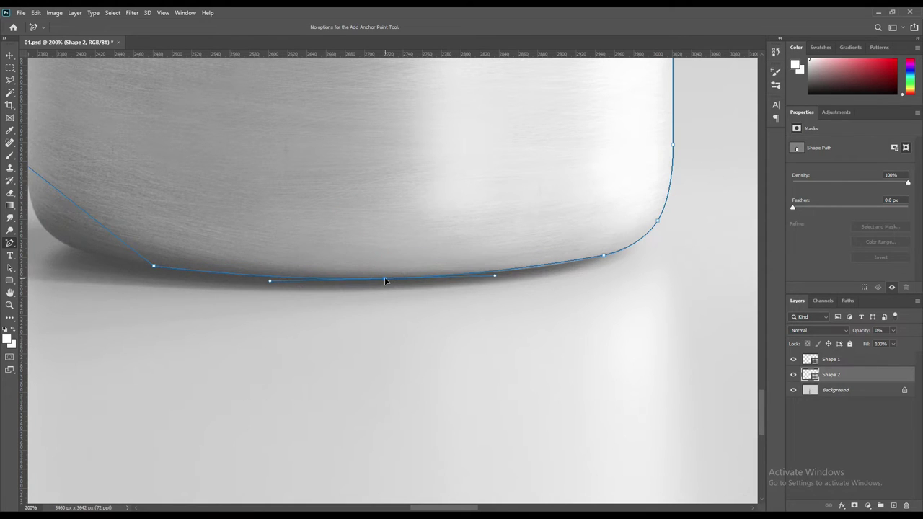
Add another base point and round the bottom-left corner to match the bottle.
click(541, 266)
drag(225, 217, 366, 241)
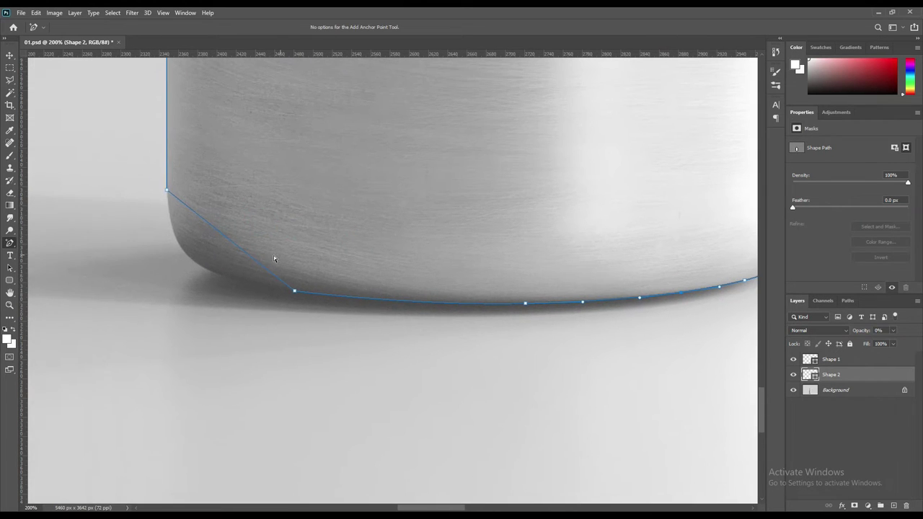
click(230, 242)
mouse_move(231, 242)
mouse_down()
mouse_move(199, 267)
mouse_move(219, 287)
mouse_up()
Add two anchor points along the Shape 2 top neck edge, then fit the whole image on screen with Ctrl+0.
drag(336, 155, 359, 385)
mouse_move(370, 233)
mouse_down()
mouse_move(387, 383)
mouse_move(396, 287)
mouse_move(375, 321)
mouse_move(297, 336)
mouse_up()
drag(483, 283, 376, 308)
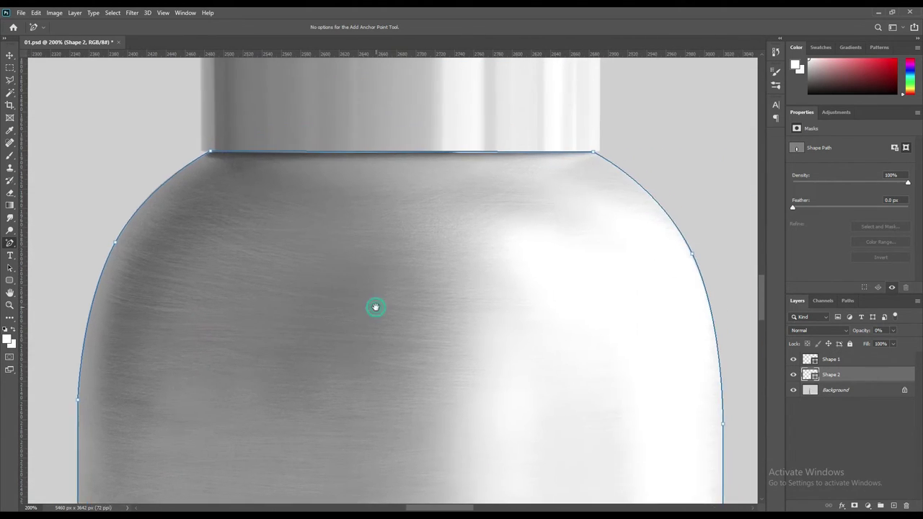
click(271, 152)
click(477, 153)
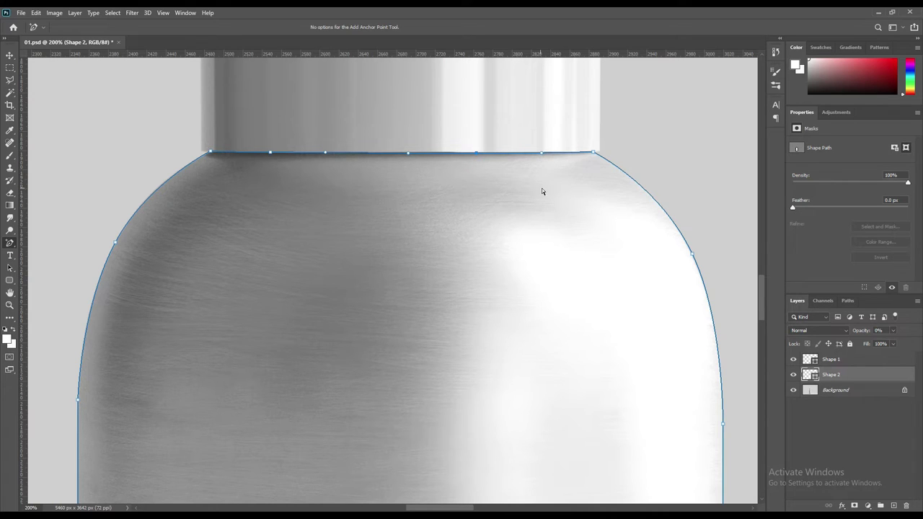
click(209, 153)
click(593, 154)
scroll(459, 258, right, 2)
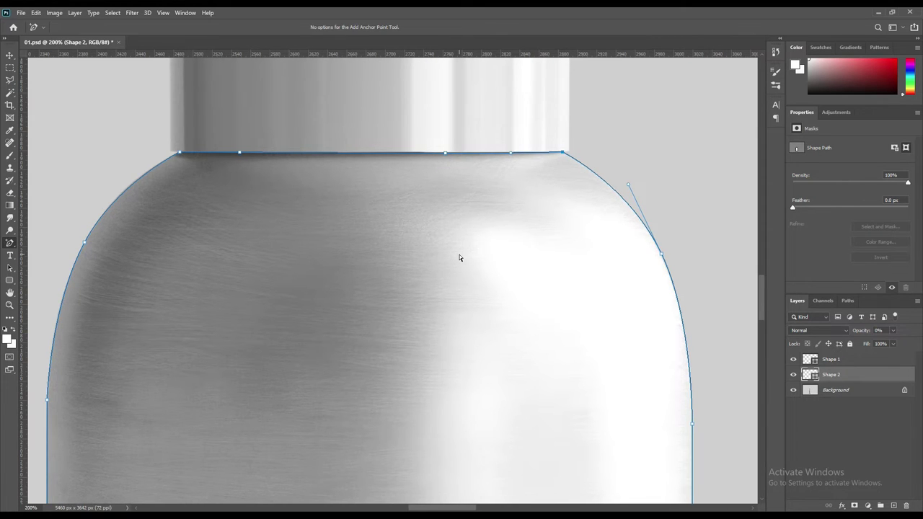
key(ctrl+0)
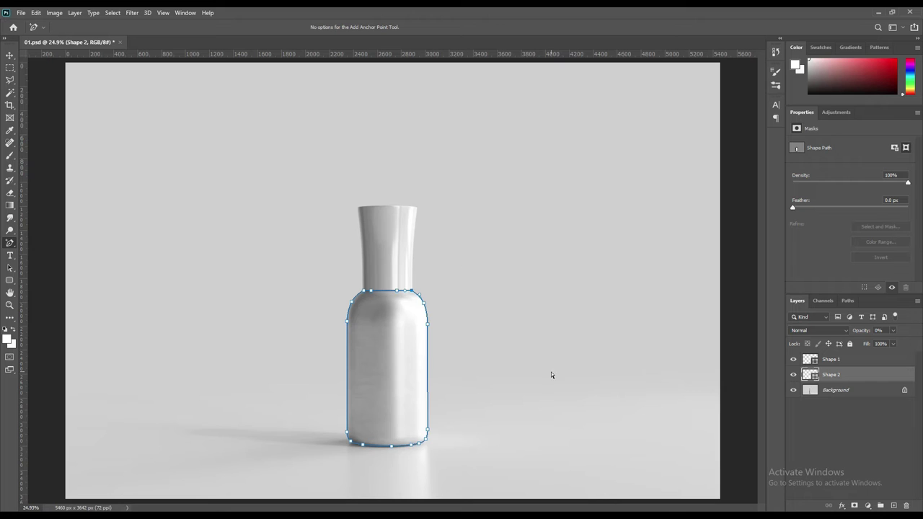
Draw a Rectangle 1 shape above the Background covering the bottle body.
click(543, 329)
click(10, 56)
click(833, 393)
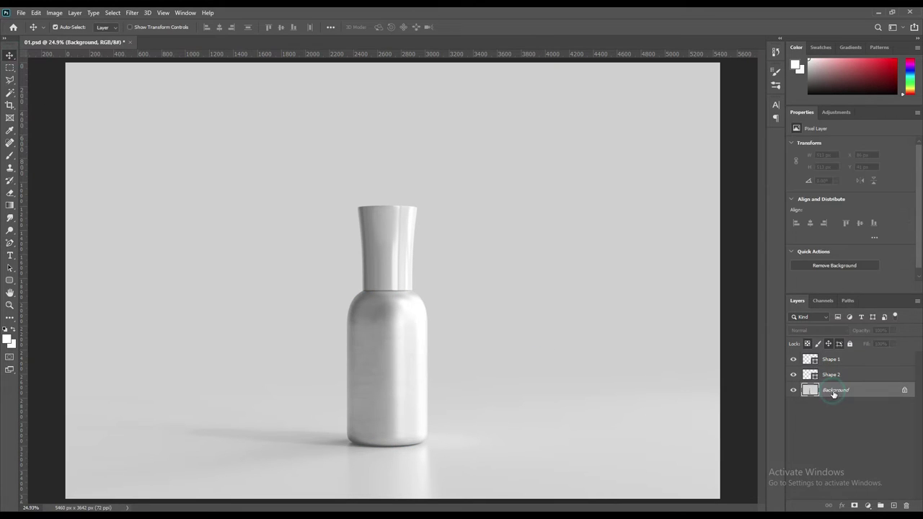
click(10, 281)
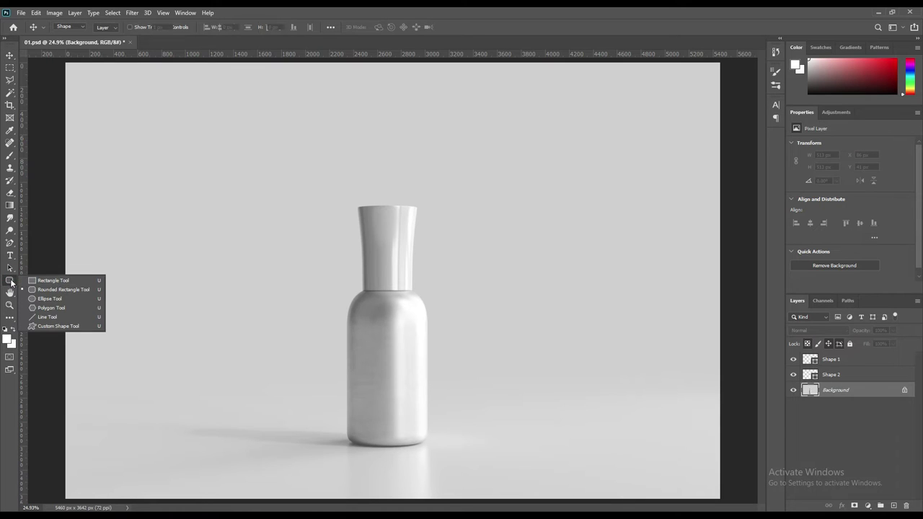
click(60, 281)
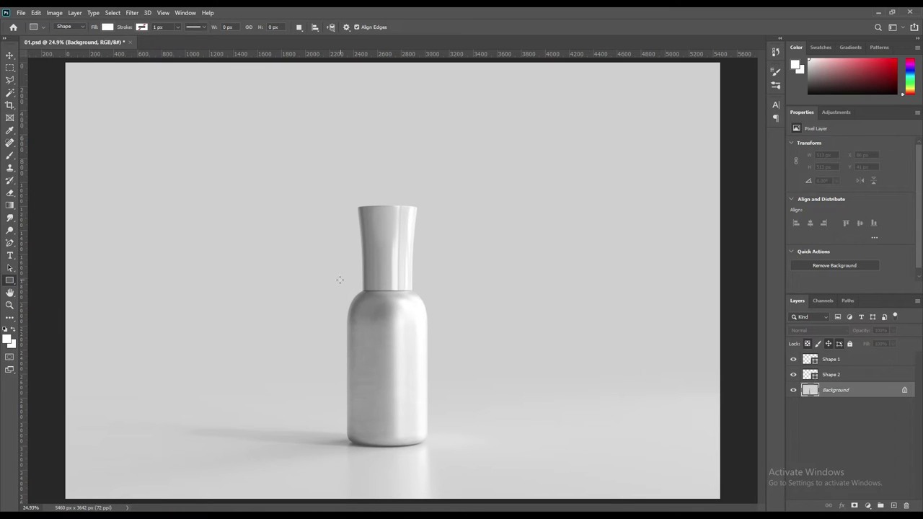
drag(337, 279, 429, 445)
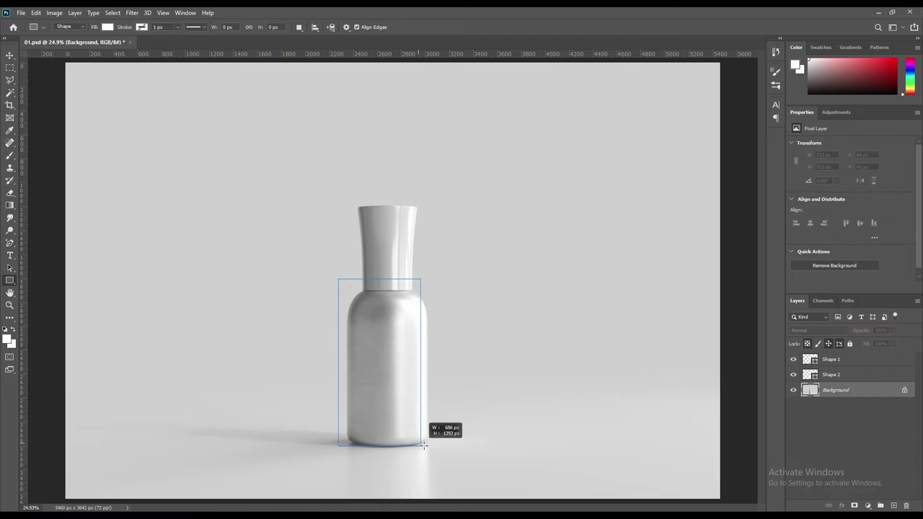
drag(429, 444, 431, 444)
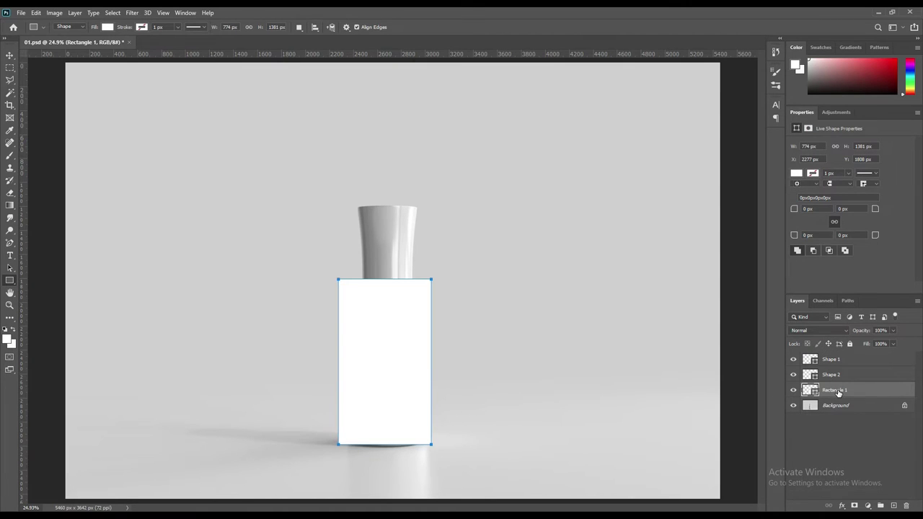
Fill Rectangle 1 red, convert it to a smart object at 59% opacity, and nudge it into place.
double_click(811, 390)
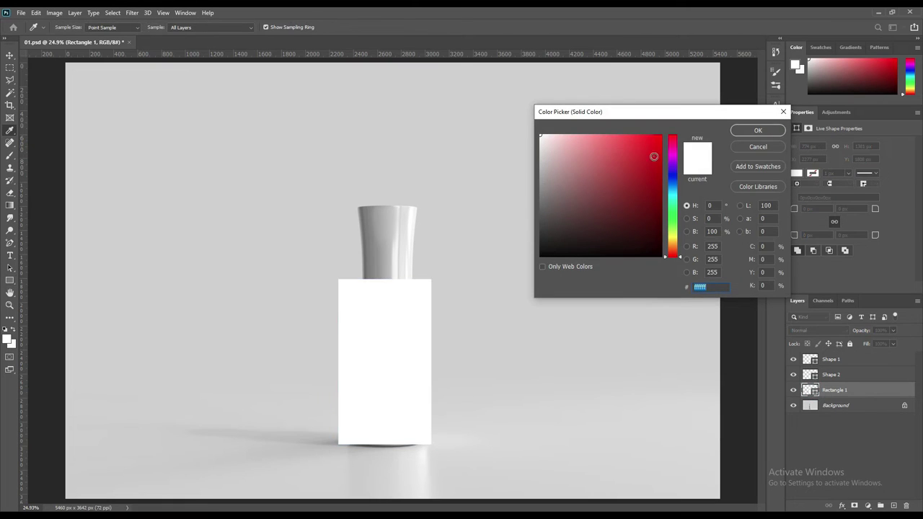
drag(654, 156, 662, 134)
click(756, 131)
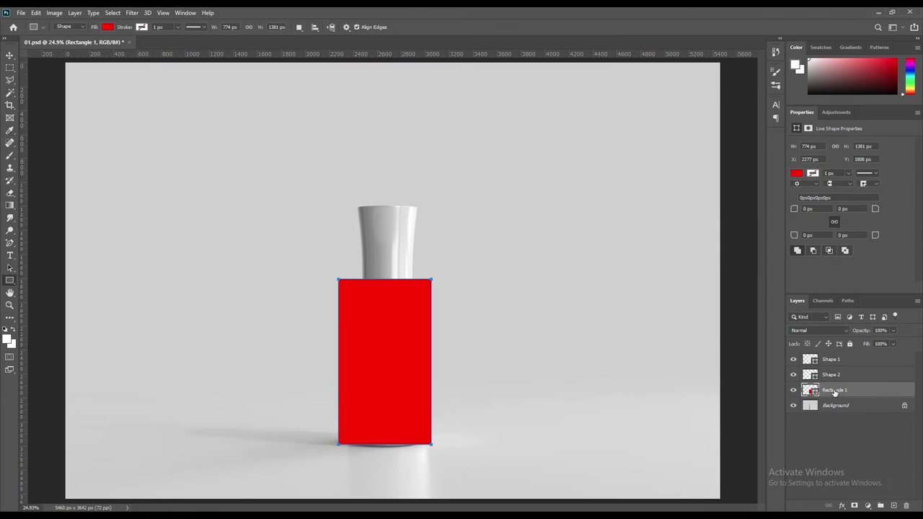
right_click(834, 392)
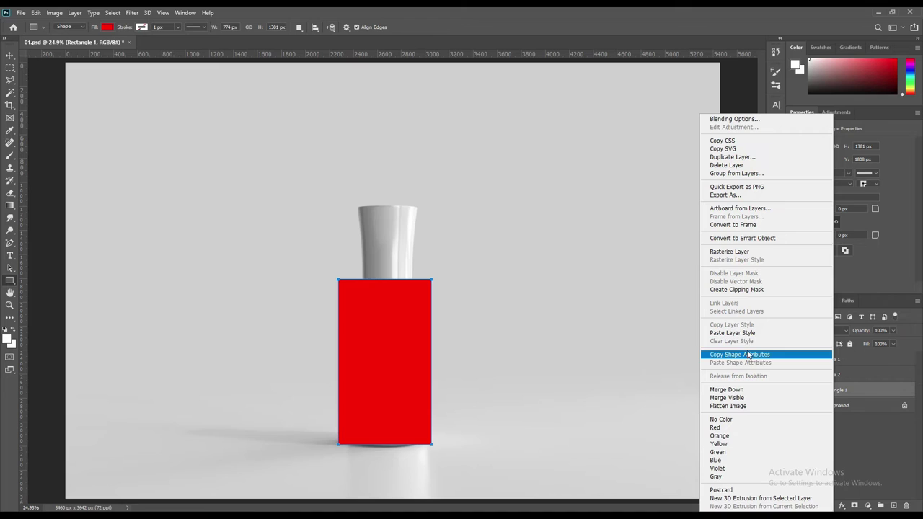
click(761, 241)
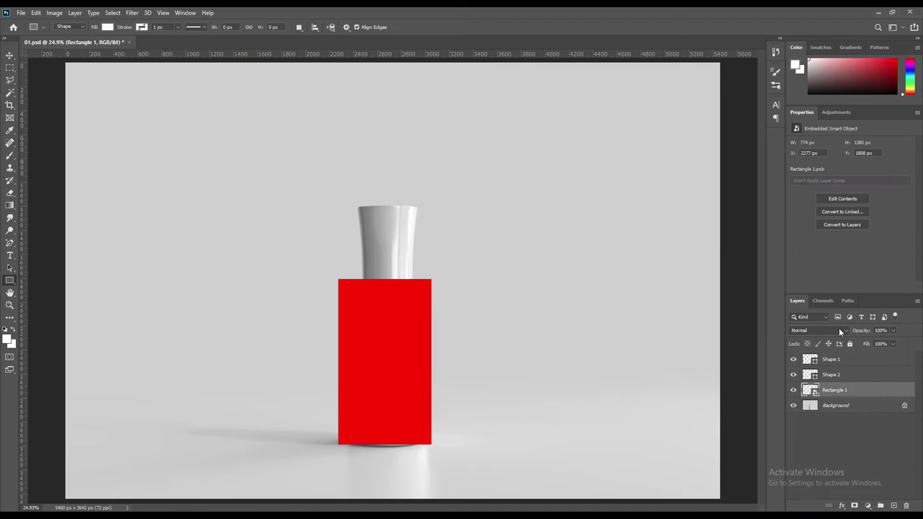
drag(858, 331, 855, 329)
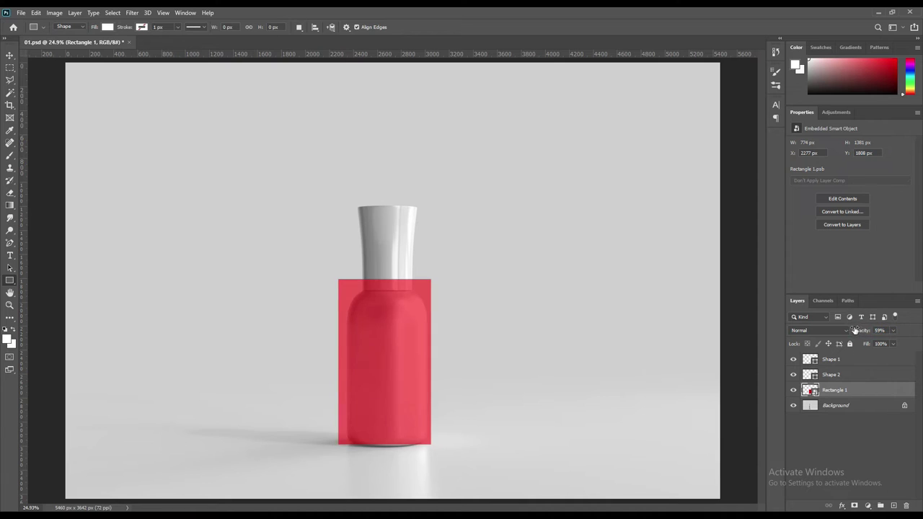
key(ctrl+t)
mouse_move(400, 333)
mouse_down()
mouse_move(403, 342)
mouse_move(406, 333)
mouse_up()
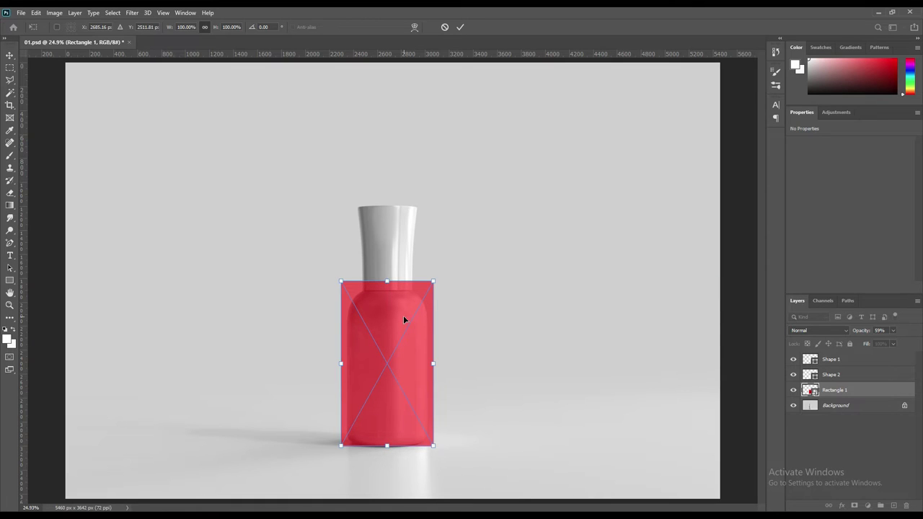
Warp the red rectangle with the Arch preset at -17 bend and commit.
right_click(404, 317)
click(432, 420)
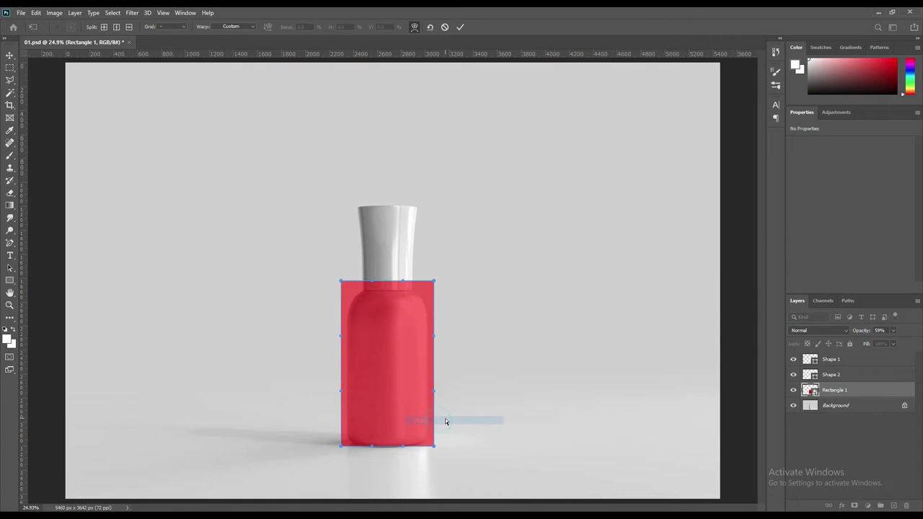
click(240, 25)
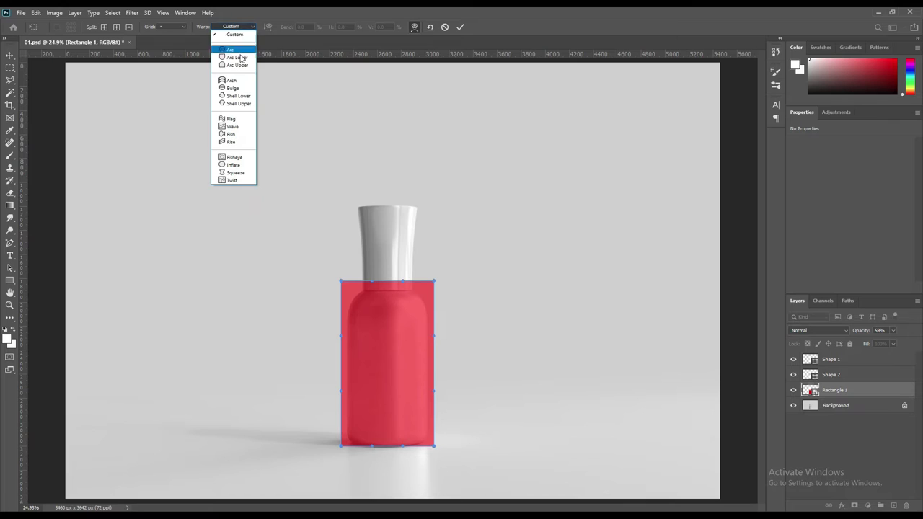
click(239, 86)
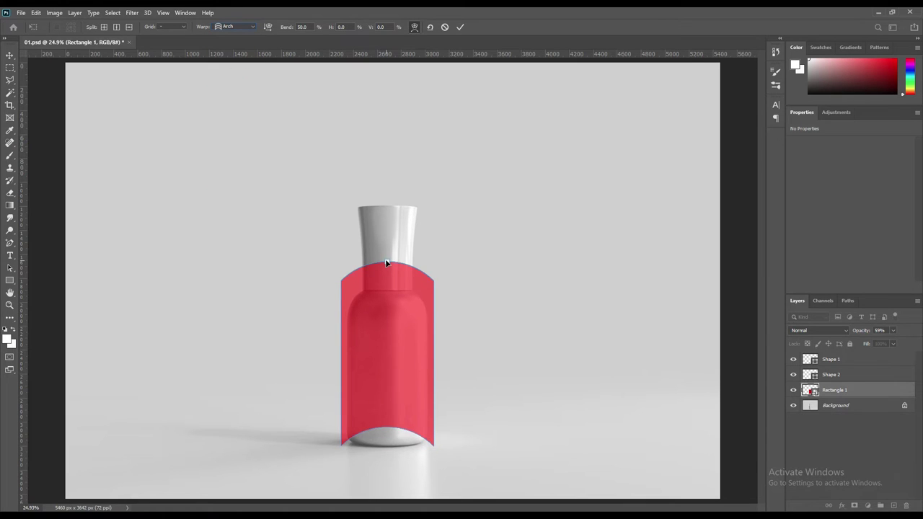
drag(385, 264, 386, 289)
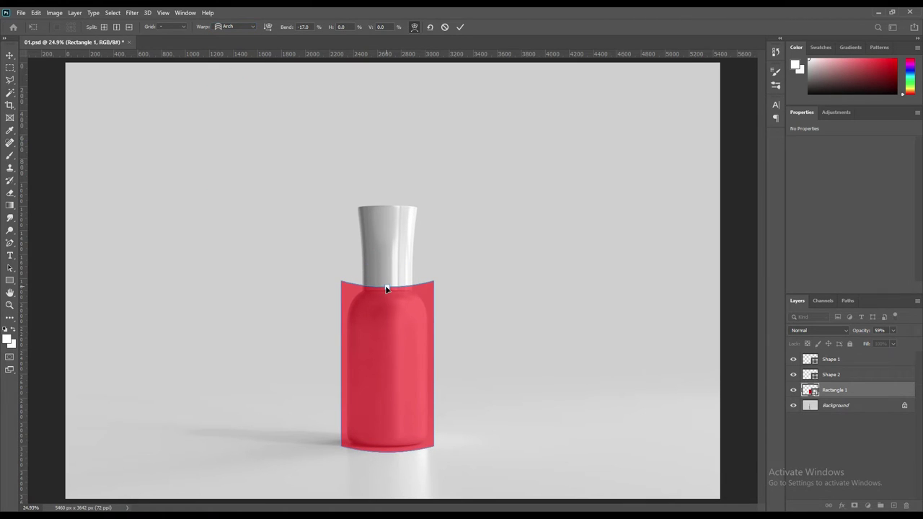
click(460, 27)
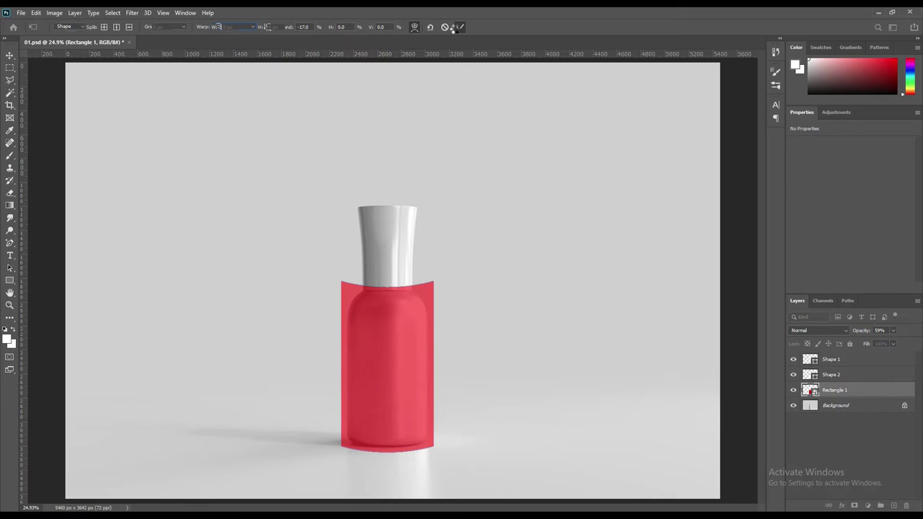
Mask the rectangle to the bottle body outline and restore it to 100% opacity.
ctrl+click(813, 376)
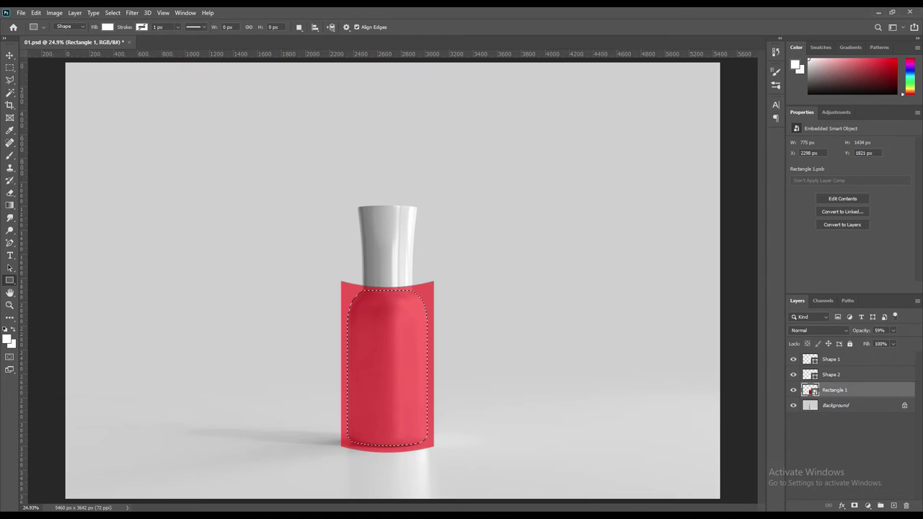
click(856, 506)
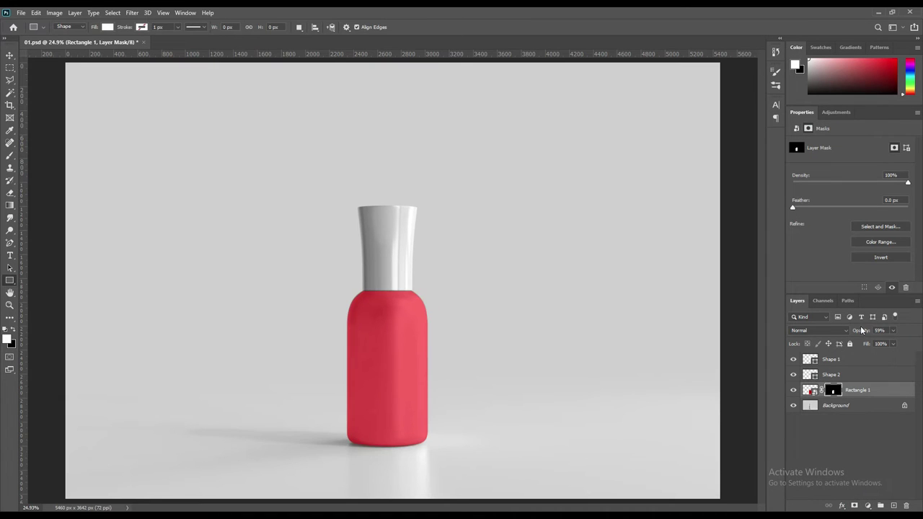
key(0)
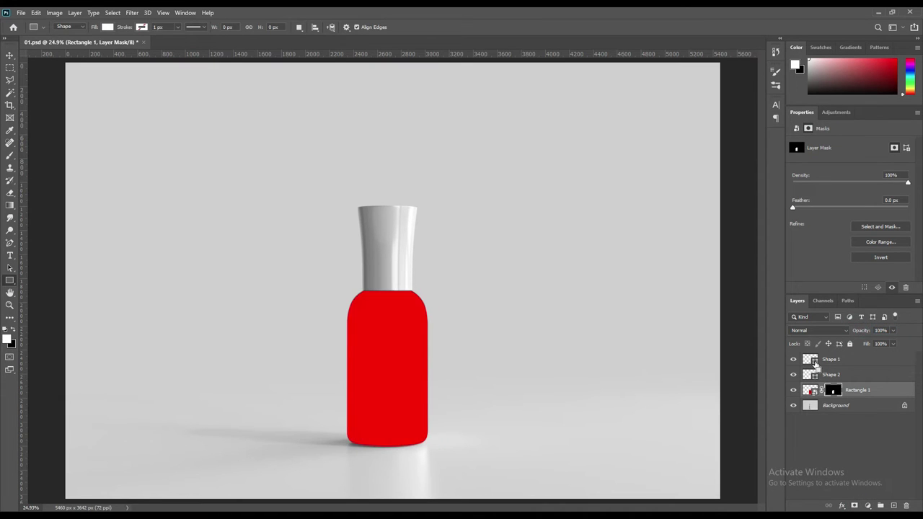
Colour the bottle cap with a purple Solid Color fill layer.
ctrl+click(813, 361)
click(868, 506)
click(848, 335)
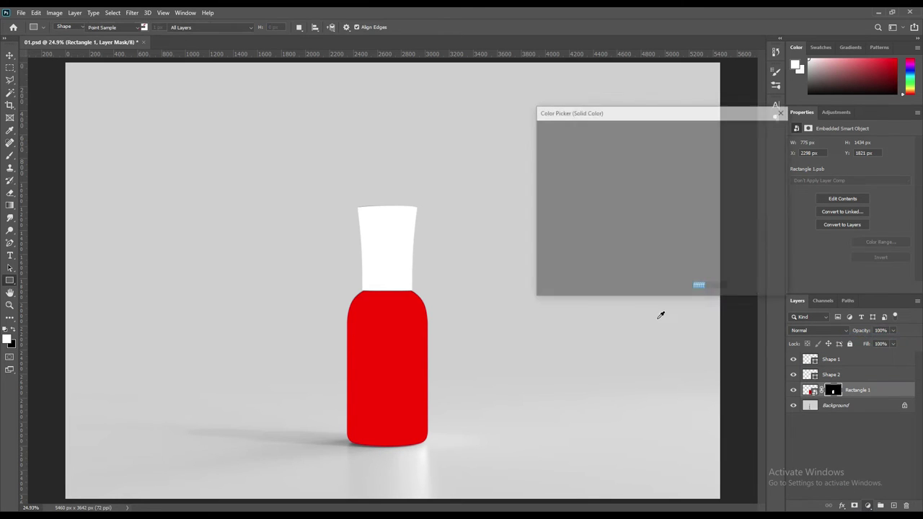
click(672, 160)
click(649, 148)
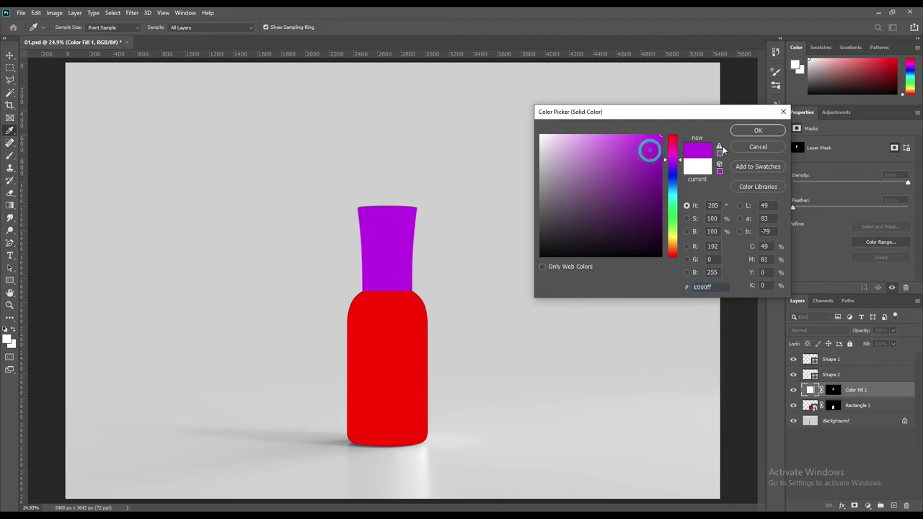
click(758, 129)
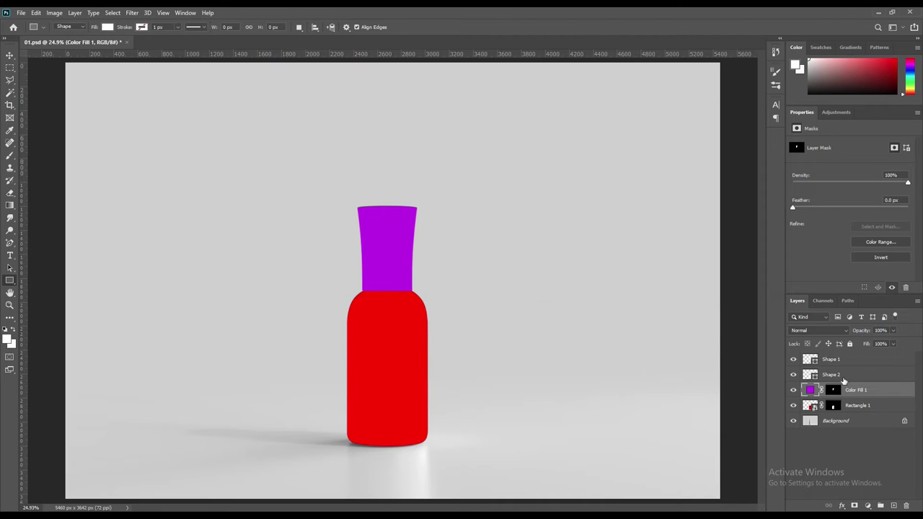
Group the Shape 1 and Shape 2 layers and begin renaming the group.
click(844, 374)
shift+click(854, 359)
drag(859, 368, 860, 413)
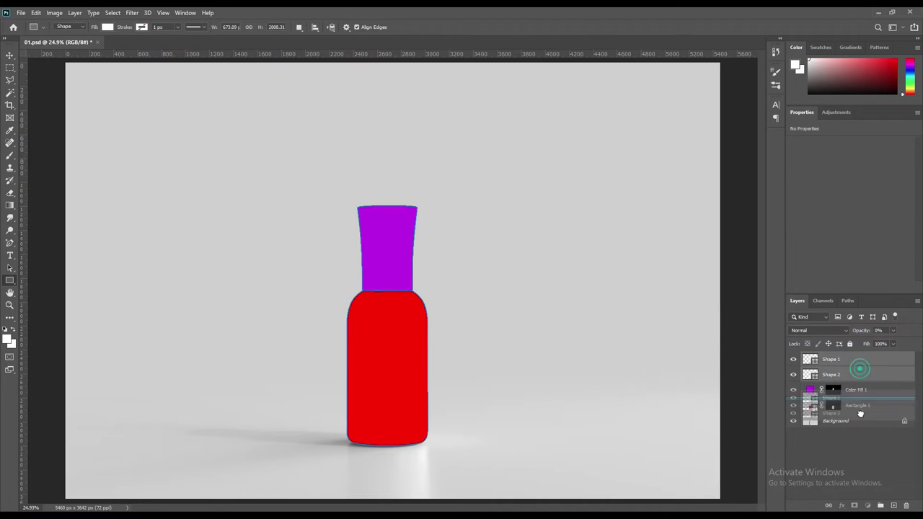
key(ctrl+g)
double_click(830, 357)
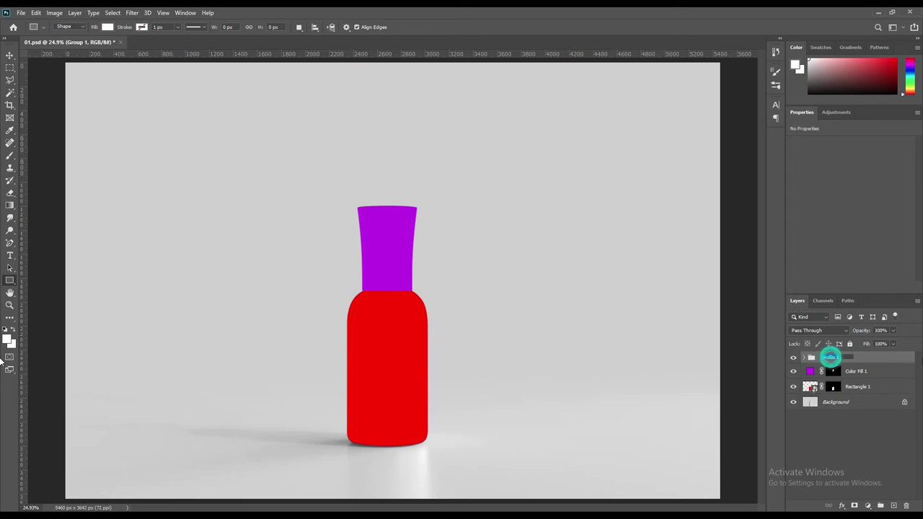
text(Cl)
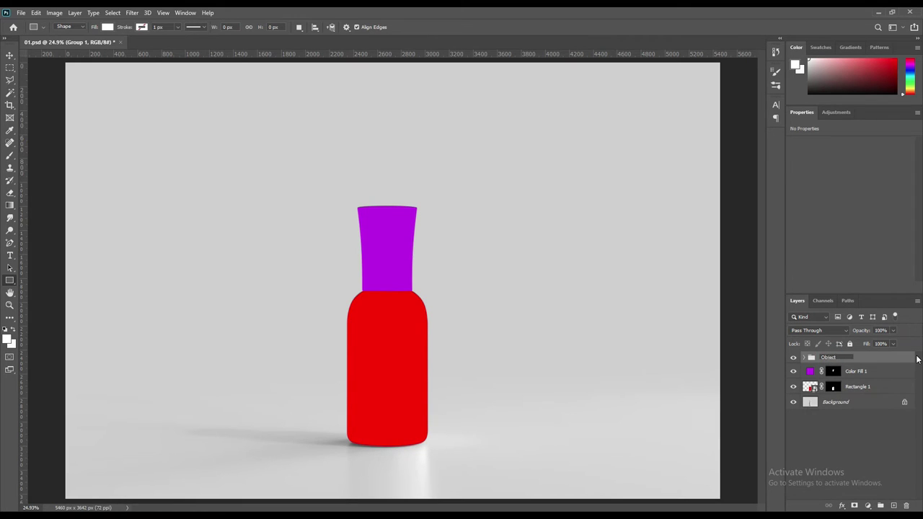
text(ID)
Name the group Object ID and hide it, then recolour the cap fill to orange ff7800.
key(Return)
click(794, 358)
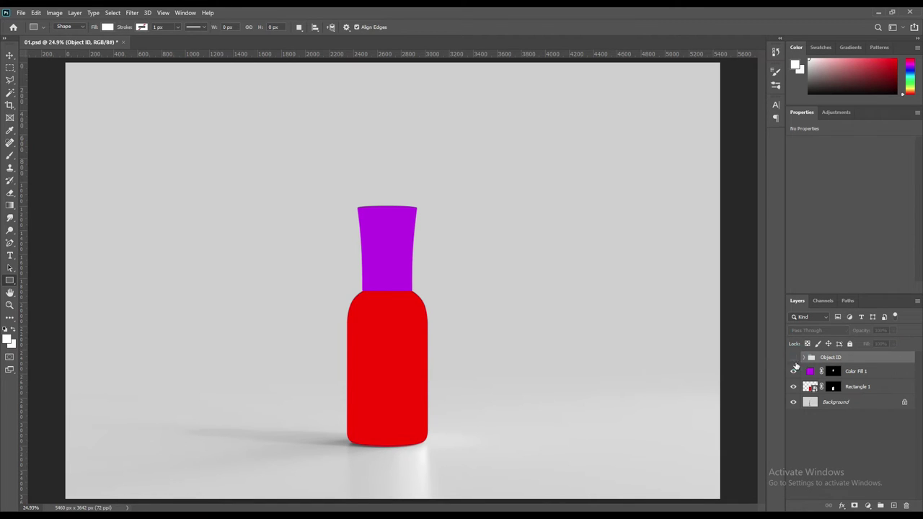
double_click(809, 373)
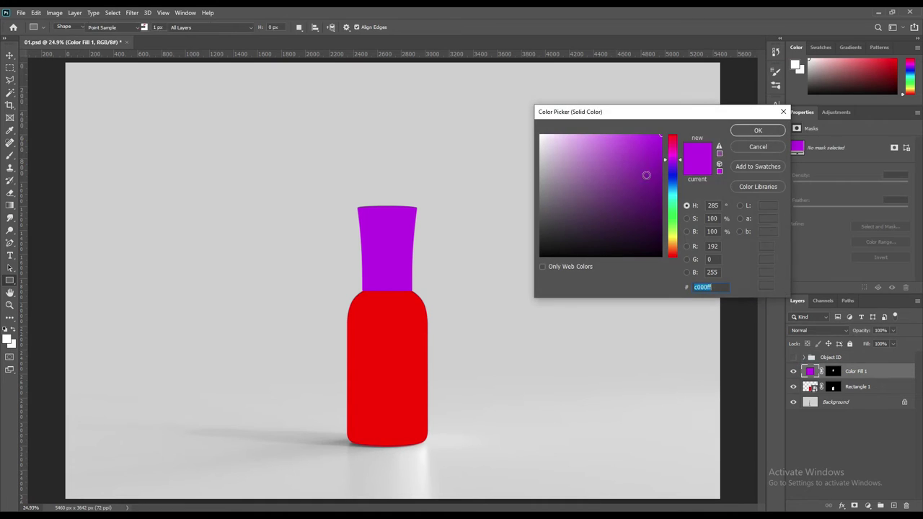
drag(673, 243, 672, 251)
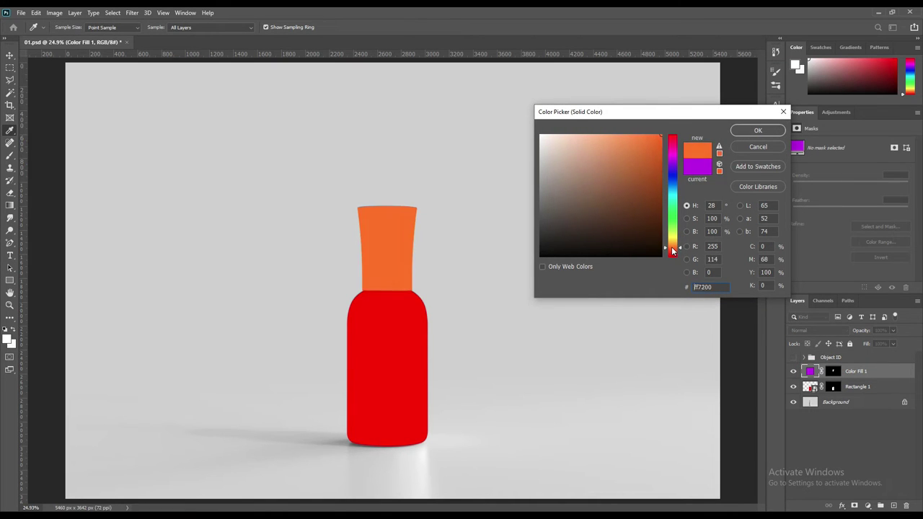
click(750, 129)
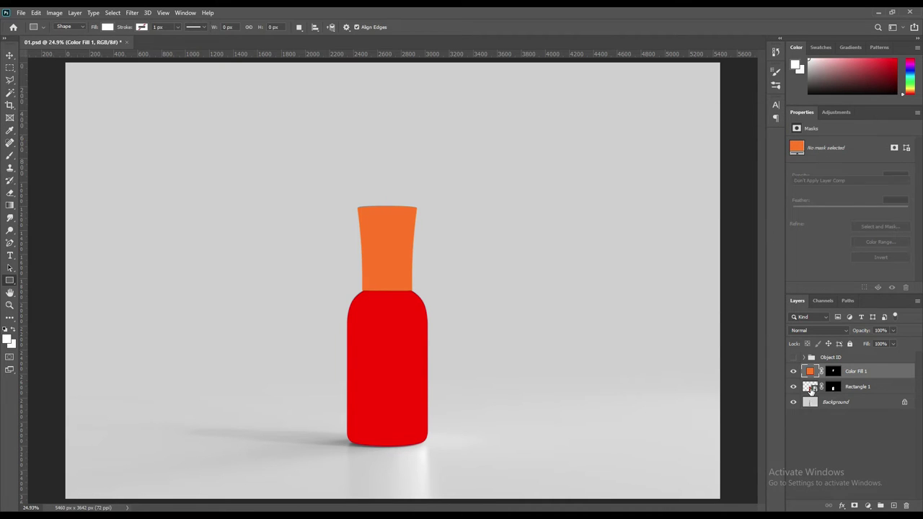
Open the Rectangle 1 smart object and change its fill from red to grey #a6a6a6.
double_click(811, 390)
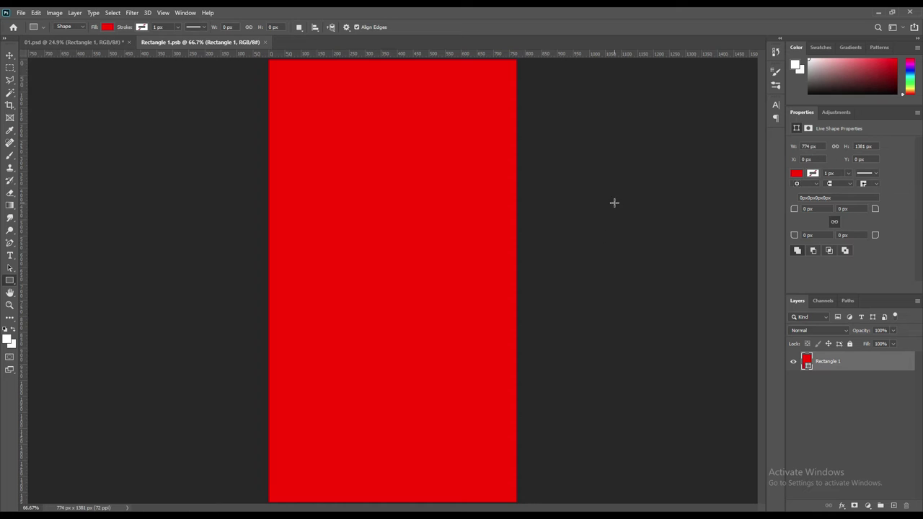
double_click(808, 365)
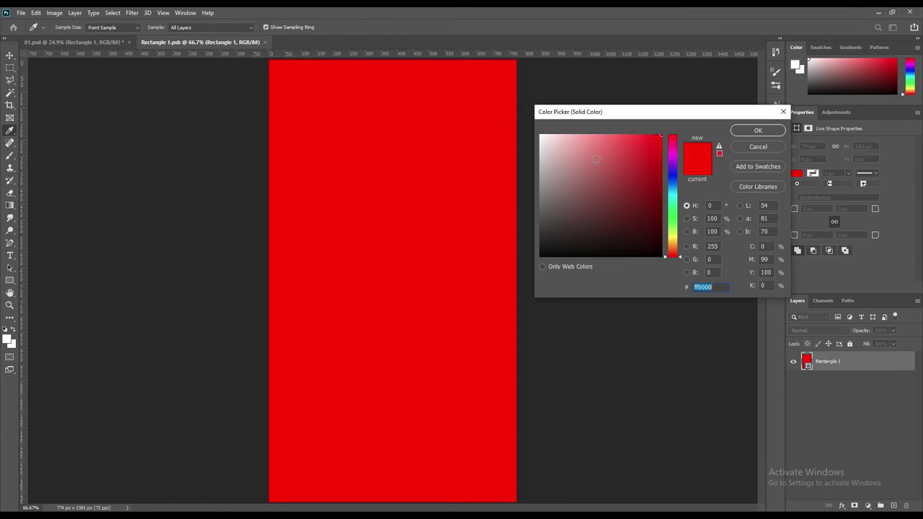
drag(568, 146, 530, 177)
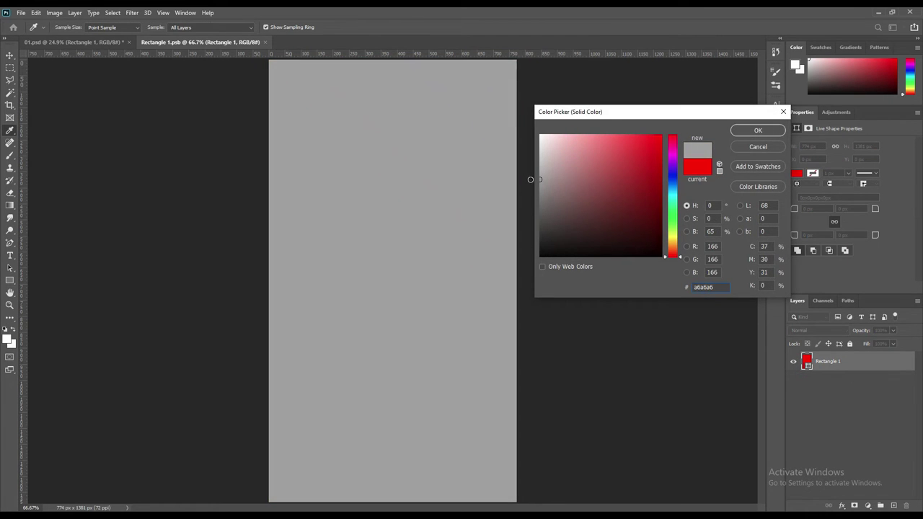
click(758, 130)
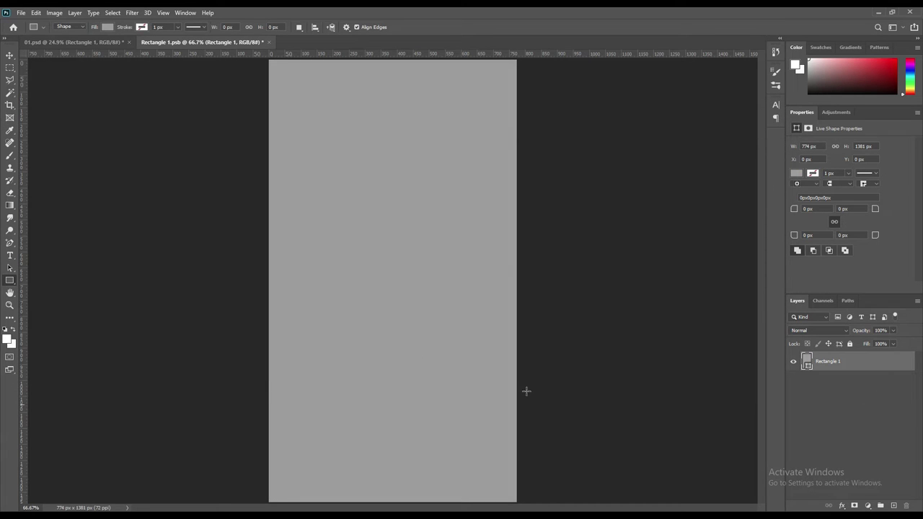
Add a new empty layer above the rectangle and set the foreground colour to yellow #ffe432.
click(895, 506)
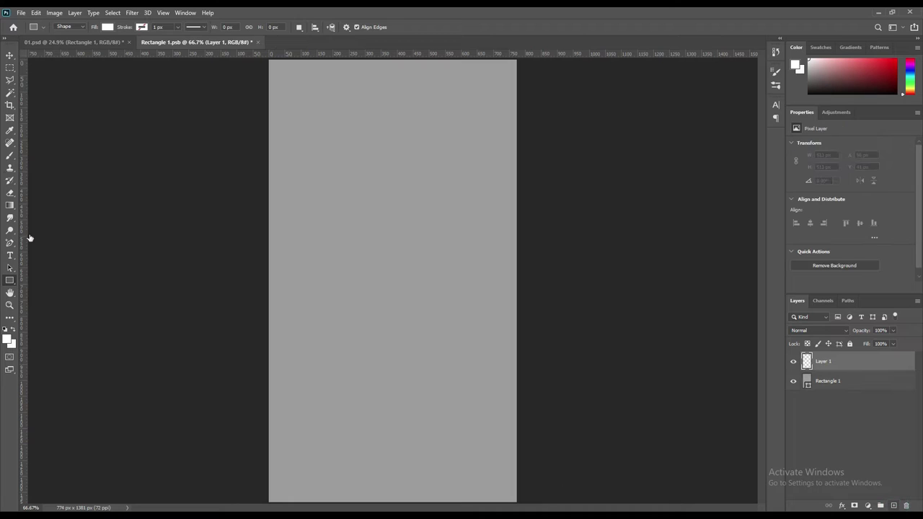
click(9, 341)
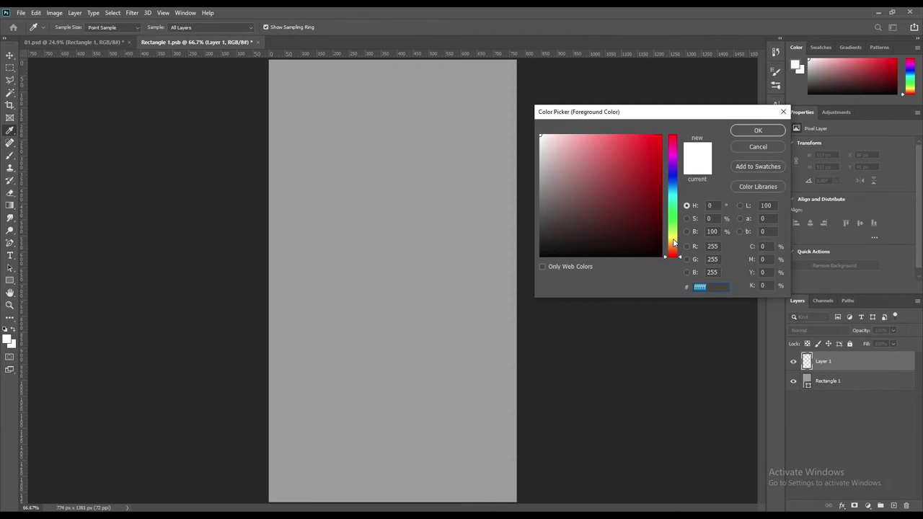
drag(674, 243, 673, 239)
drag(629, 144, 639, 133)
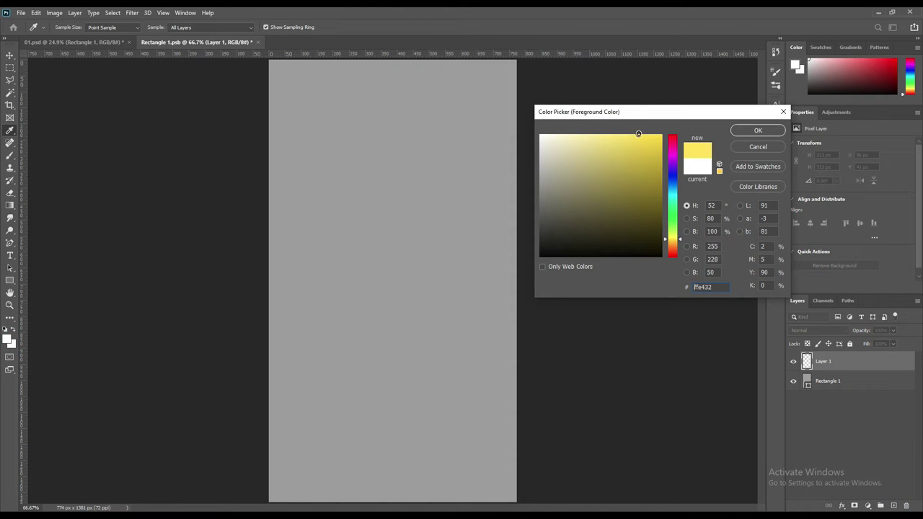
click(756, 130)
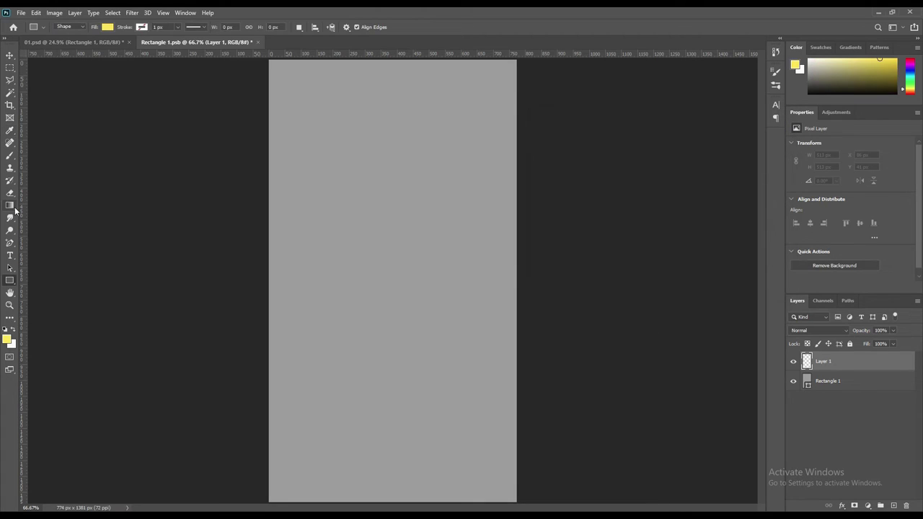
Switch to the Brush tool, size it to 250 px, and raise smoothing to 84%.
right_click(10, 155)
click(49, 155)
click(68, 26)
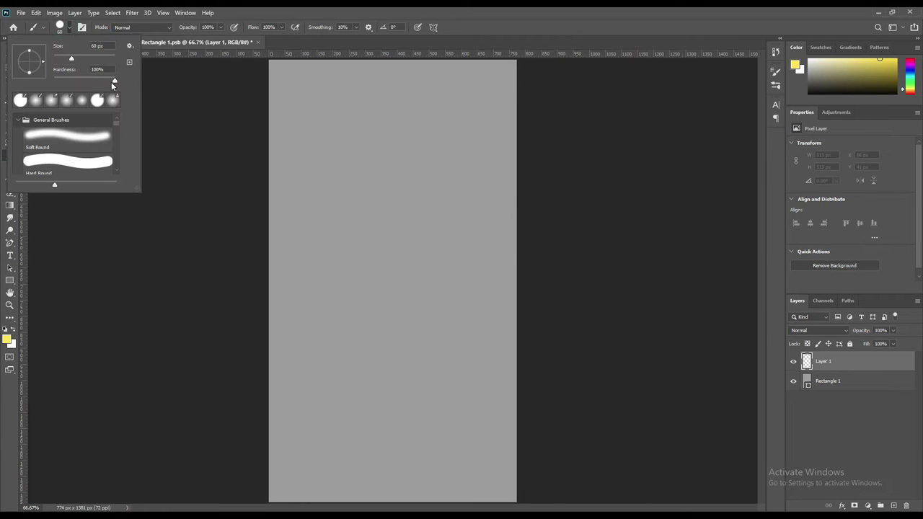
click(447, 12)
key(bracketright)
key(bracketright)
key(bracketright)
drag(318, 27, 351, 38)
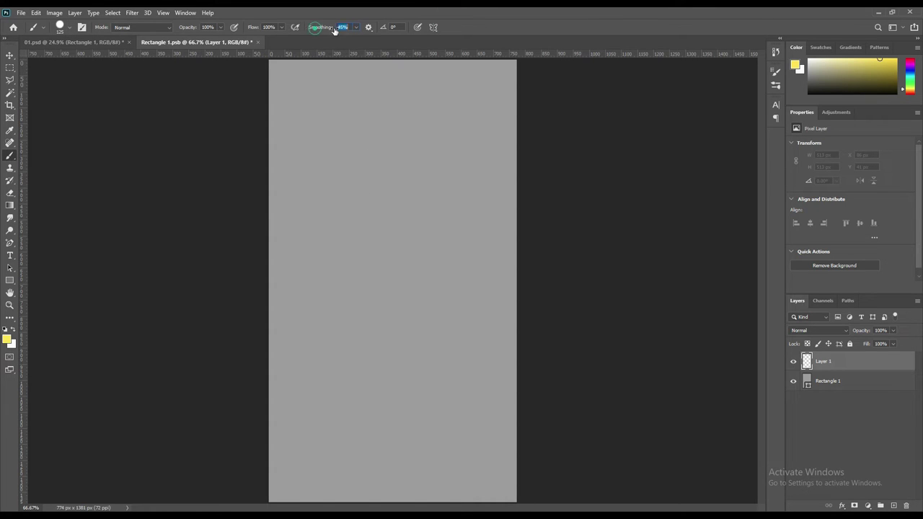
key(bracketright)
key(bracketright)
key(bracketright)
key(bracketright)
drag(344, 55, 368, 54)
key(ctrl+minus)
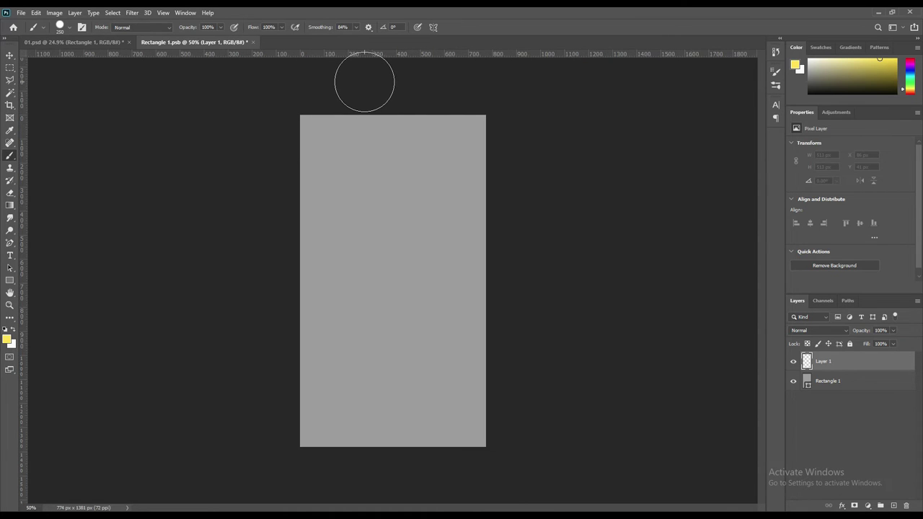
Try yellow test strokes on the rectangle's top, undo them, and lower smoothing to 52%.
mouse_move(371, 101)
mouse_down()
mouse_move(433, 185)
mouse_move(422, 123)
mouse_up()
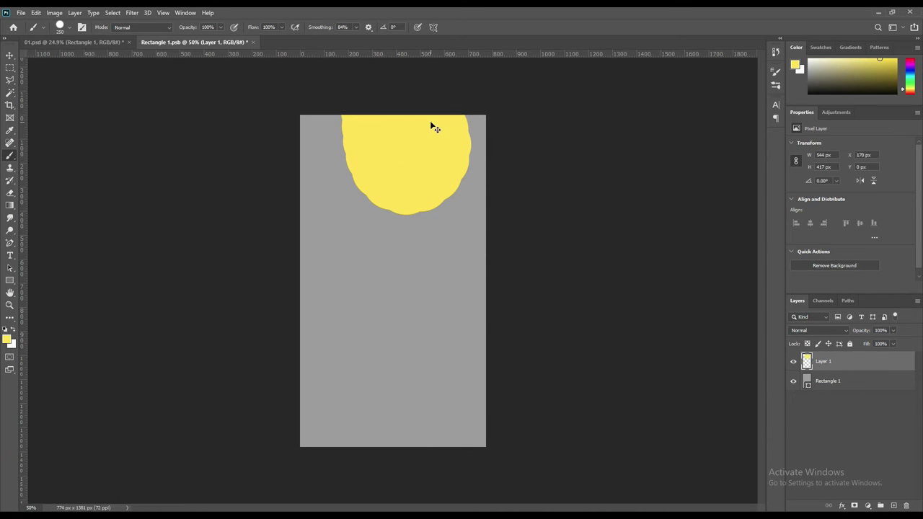
key(ctrl+z)
drag(325, 28, 310, 29)
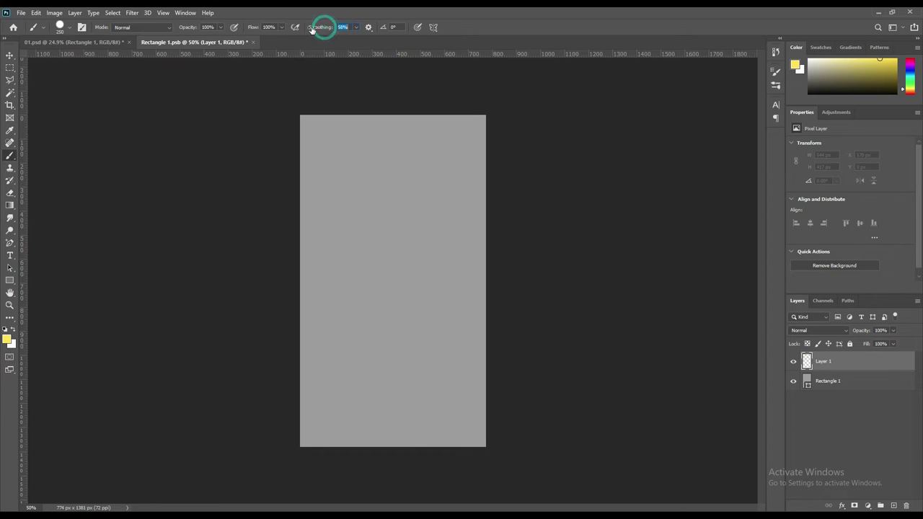
drag(345, 90, 415, 165)
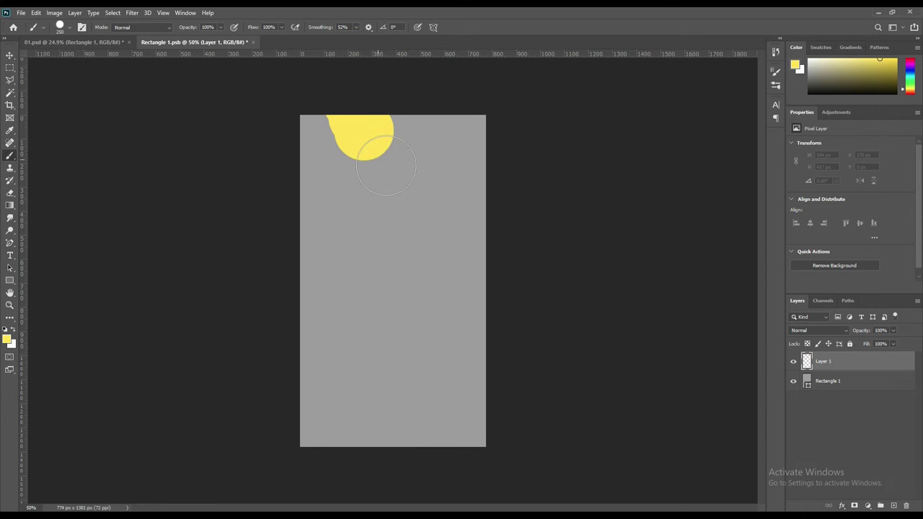
key(ctrl+z)
Set the brush spacing to 1% in Brush Settings.
click(776, 72)
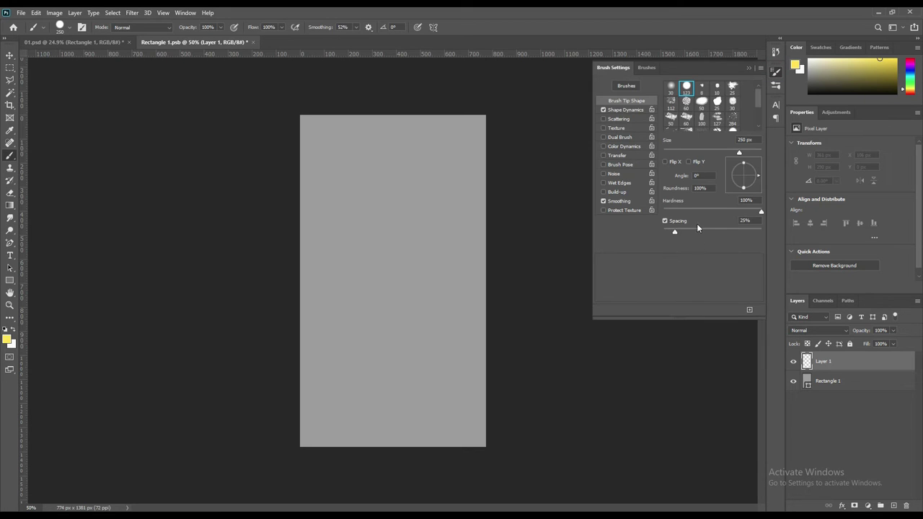
mouse_move(678, 234)
mouse_down()
mouse_move(724, 232)
mouse_move(645, 238)
mouse_up()
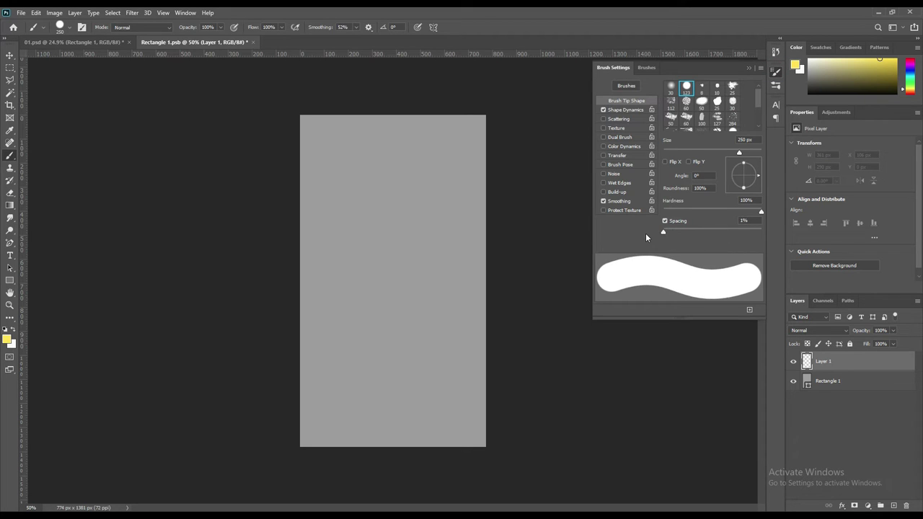
click(749, 68)
At 62% smoothing, paint yellow curves across the top, bottom, lower-left and top-left corner.
drag(320, 27, 331, 26)
mouse_move(338, 82)
mouse_down()
mouse_move(379, 192)
mouse_move(433, 185)
mouse_move(470, 128)
mouse_move(449, 105)
mouse_move(391, 127)
mouse_move(439, 134)
mouse_up()
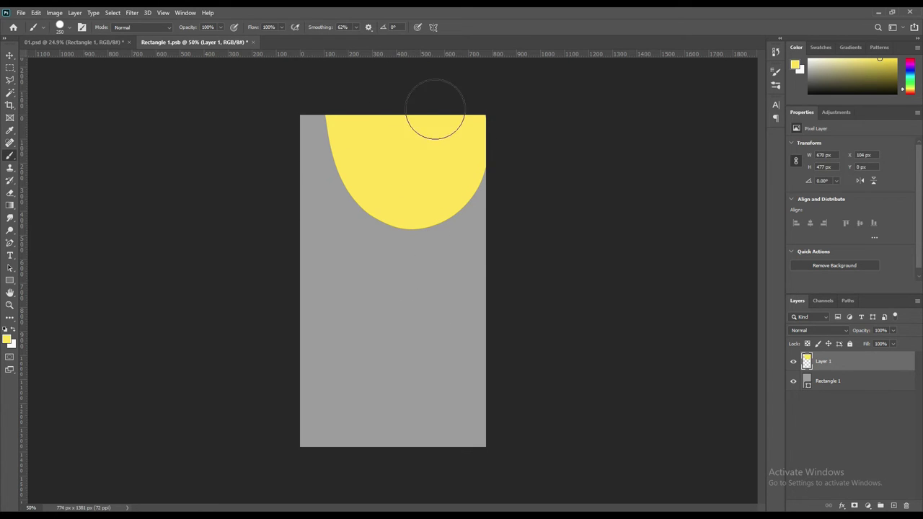
mouse_move(368, 434)
mouse_down()
mouse_move(408, 319)
mouse_move(435, 325)
mouse_move(468, 385)
mouse_move(511, 391)
mouse_move(435, 371)
mouse_move(395, 455)
mouse_move(305, 469)
mouse_up()
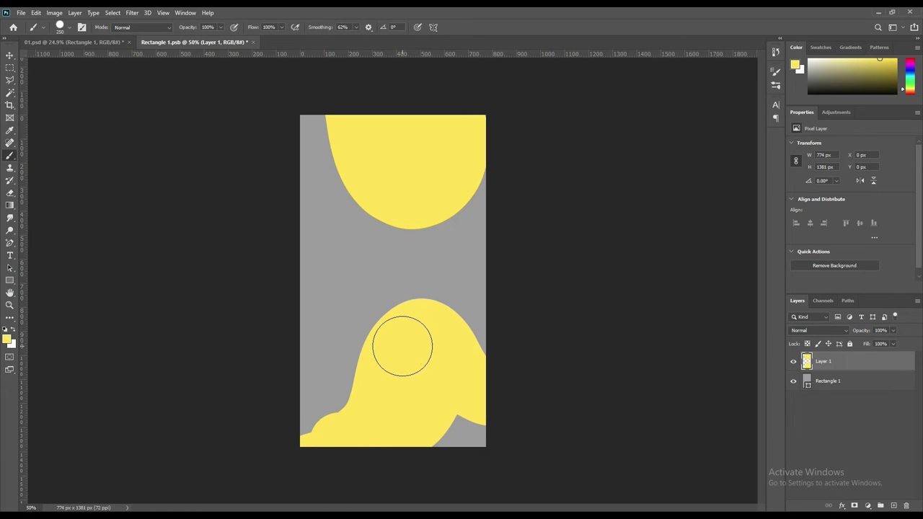
mouse_move(383, 403)
mouse_down()
mouse_move(334, 420)
mouse_move(282, 395)
mouse_move(292, 453)
mouse_move(354, 480)
mouse_move(494, 474)
mouse_move(530, 439)
mouse_move(468, 423)
mouse_up()
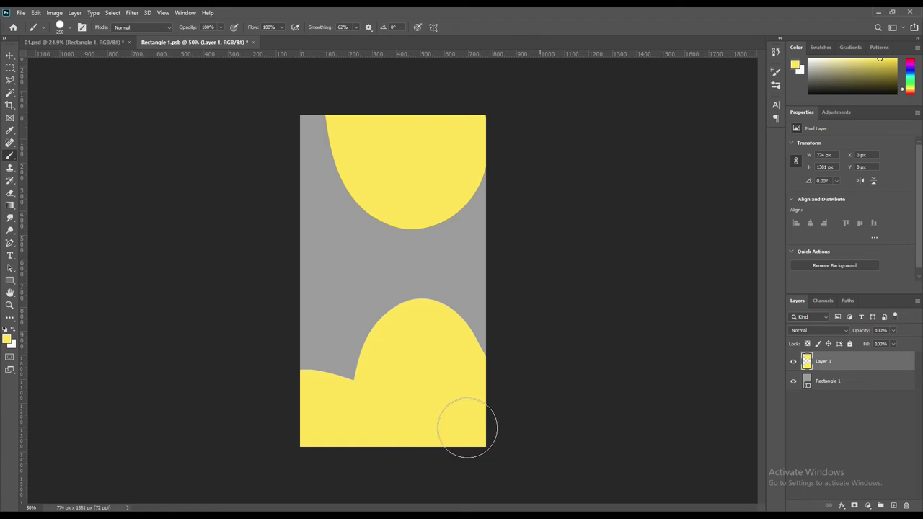
drag(310, 135, 305, 136)
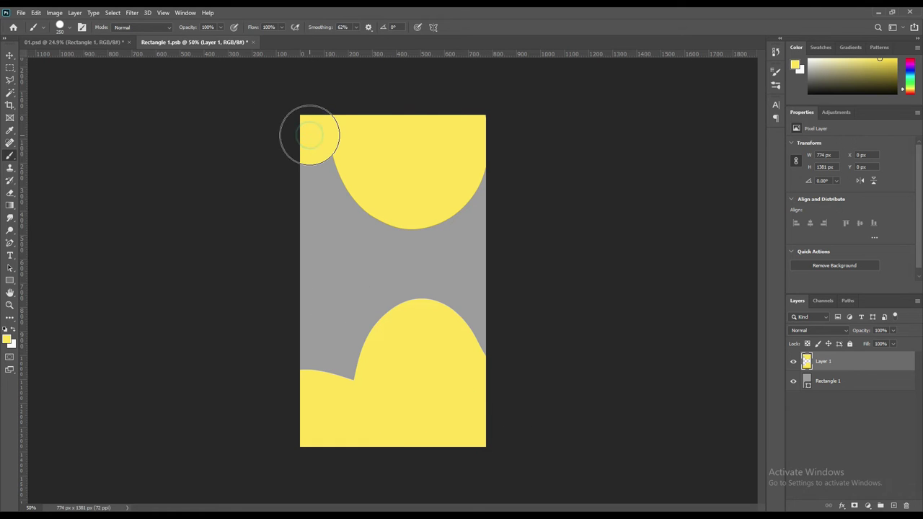
Change the foreground paint colour to orange.
click(7, 339)
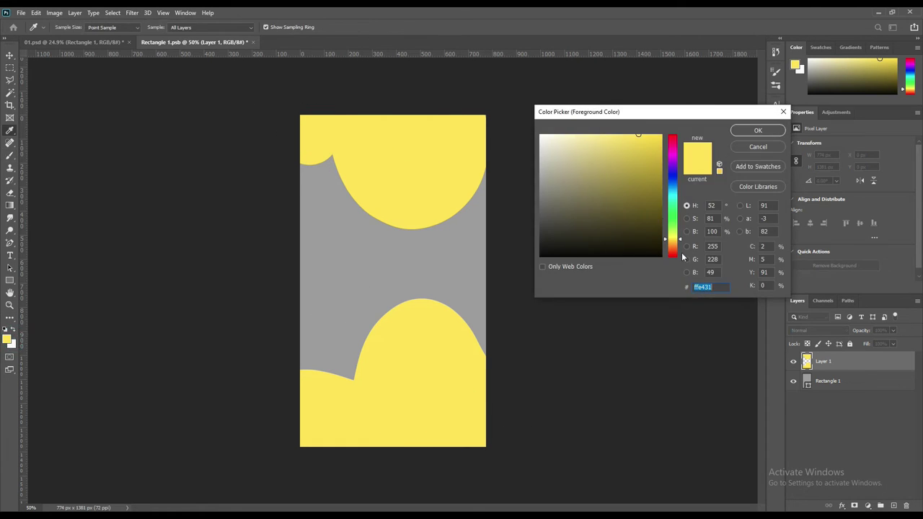
click(753, 130)
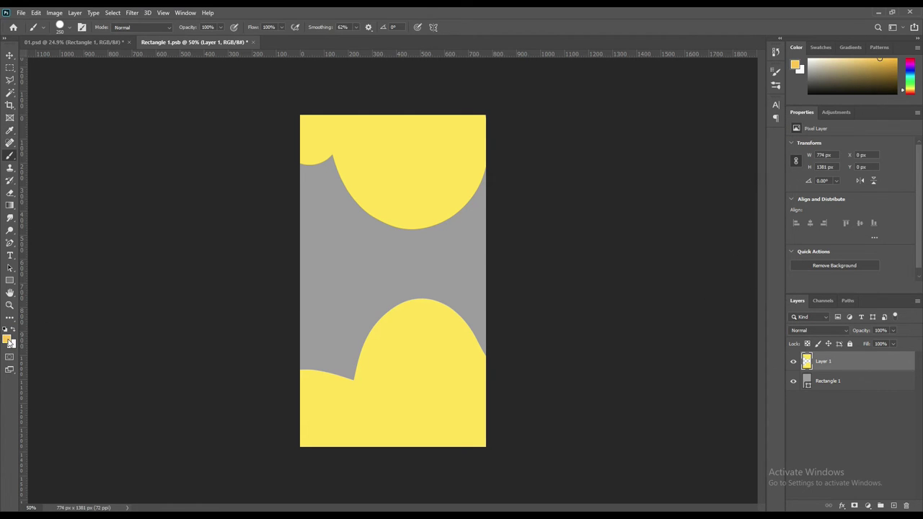
click(9, 339)
drag(678, 245, 680, 247)
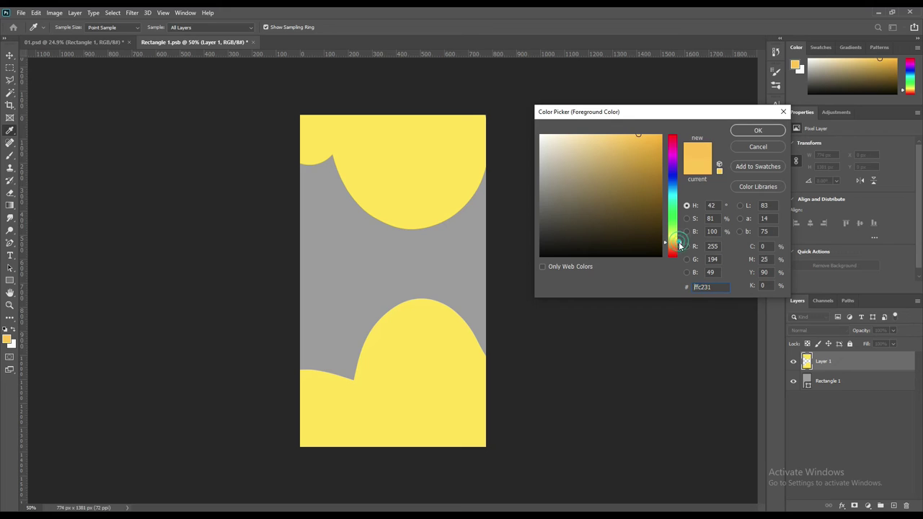
click(757, 130)
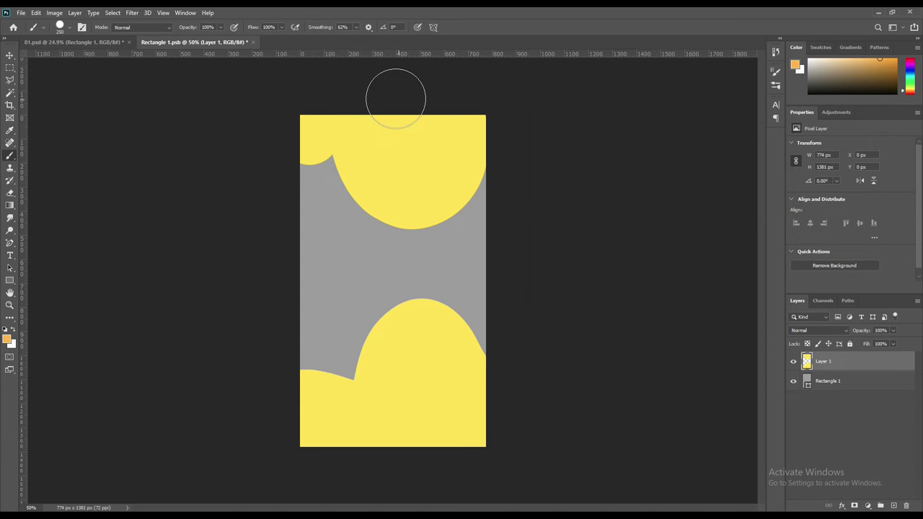
Brush orange shapes over the upper-left, top-left corner, right edge and lower-left.
drag(384, 70, 243, 259)
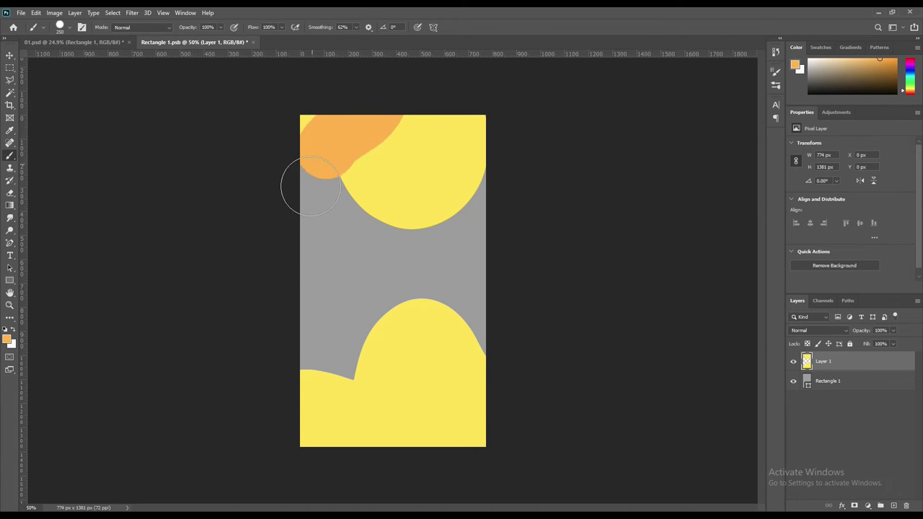
click(305, 110)
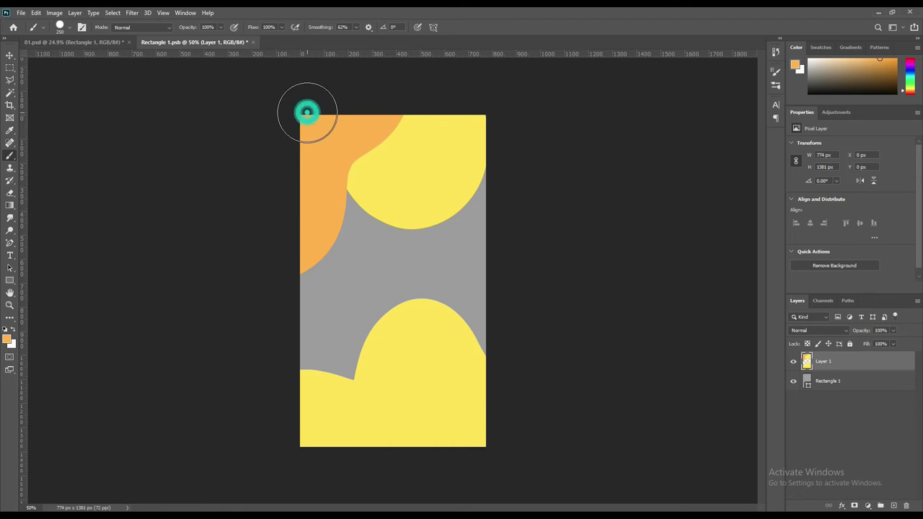
mouse_move(521, 221)
mouse_down()
mouse_move(457, 348)
mouse_move(544, 418)
mouse_up()
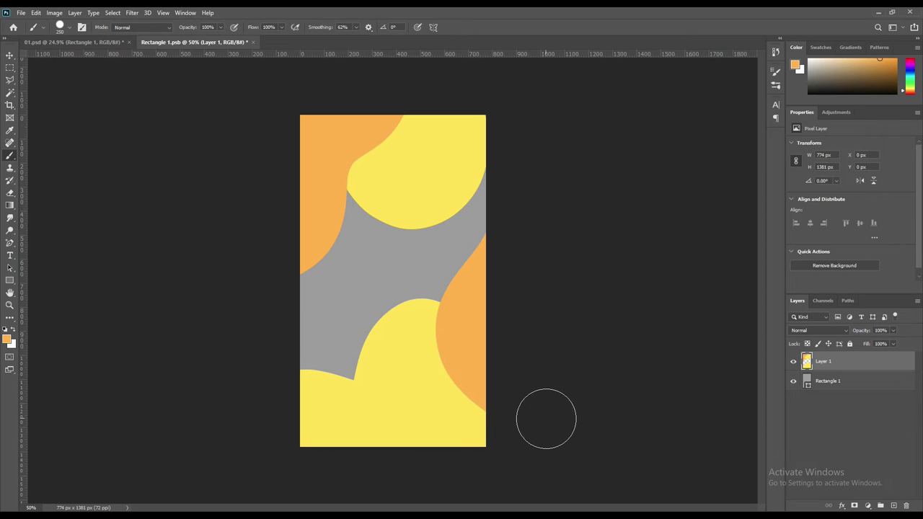
mouse_move(251, 341)
mouse_down()
mouse_move(373, 397)
mouse_move(381, 453)
mouse_move(347, 486)
mouse_move(269, 428)
mouse_move(274, 468)
mouse_up()
click(9, 55)
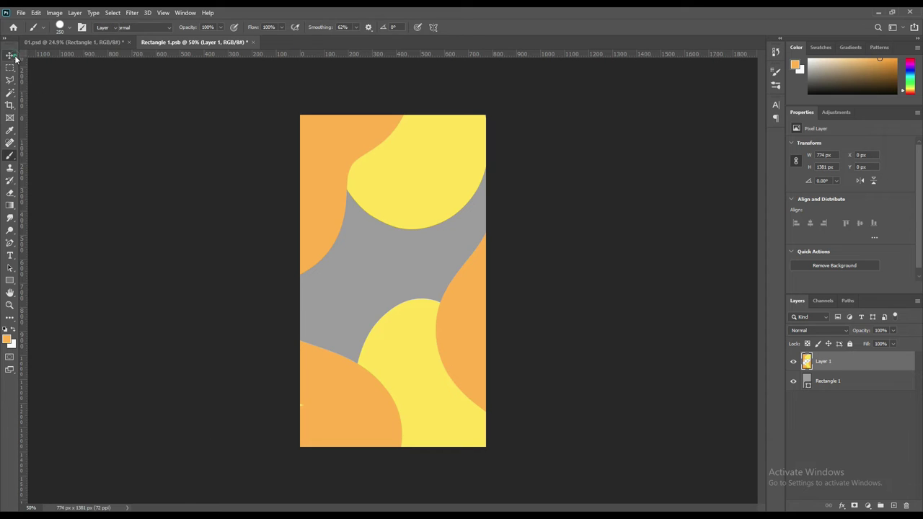
Add left-aligned 'Cosmetic Bottle Mockup' title text in near-black #080808.
click(150, 197)
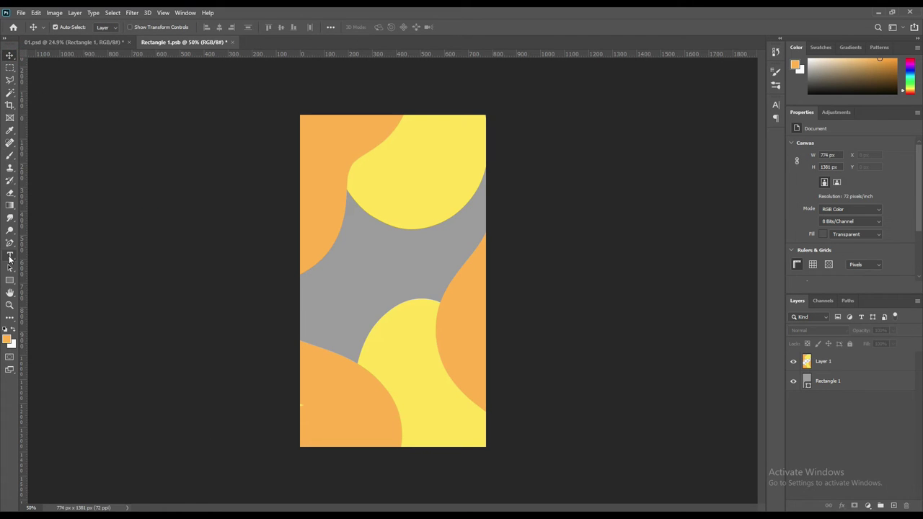
click(10, 256)
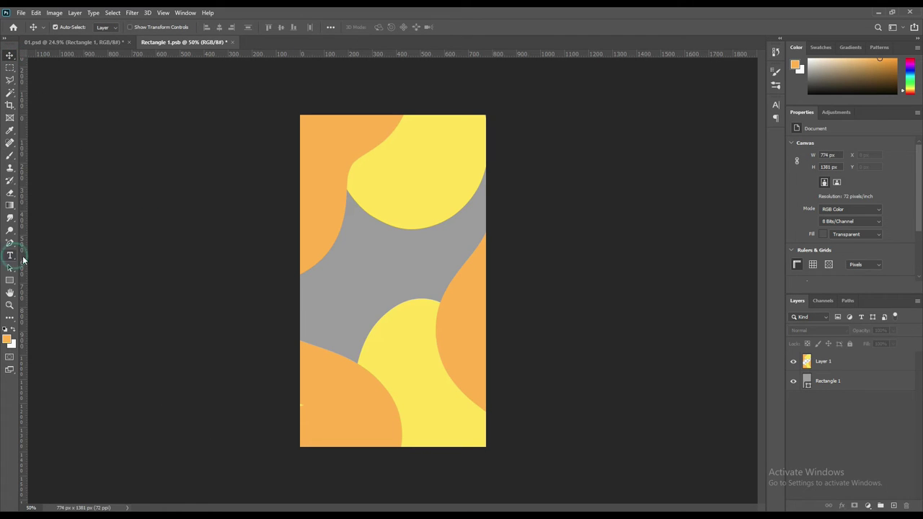
click(363, 293)
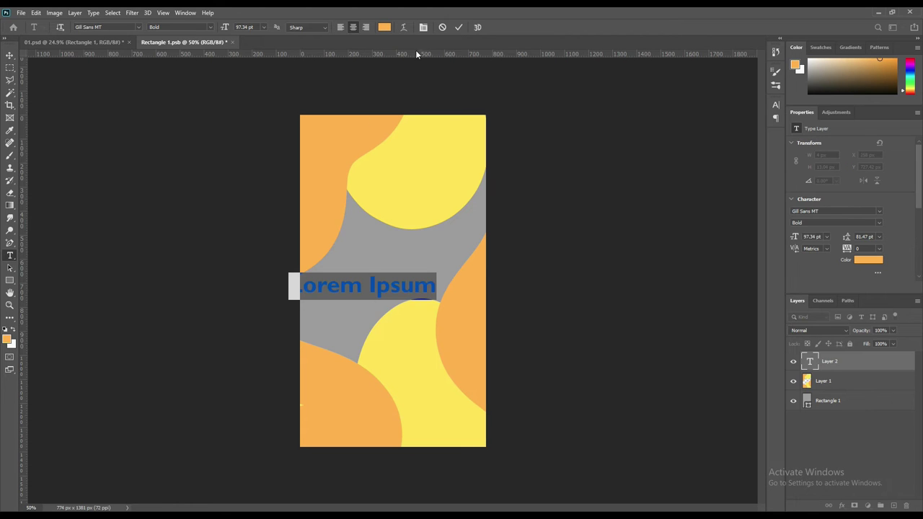
click(384, 27)
drag(588, 200, 511, 252)
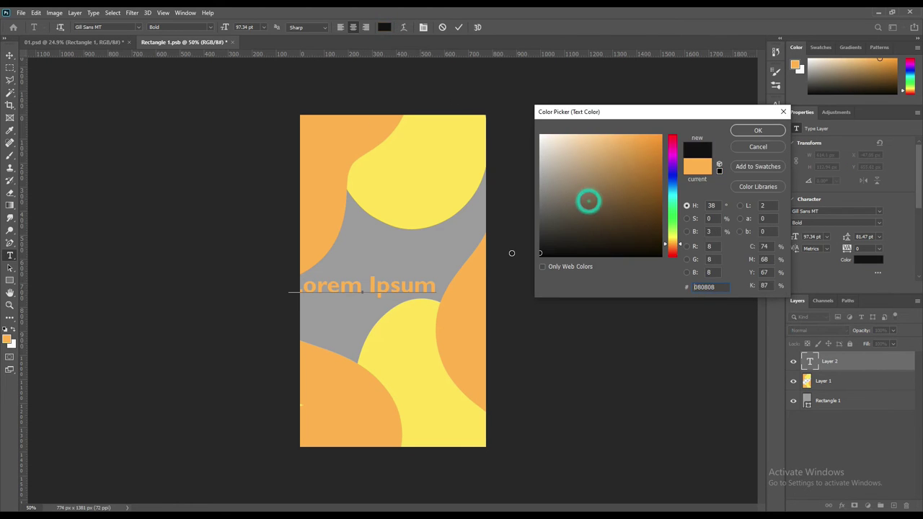
click(758, 131)
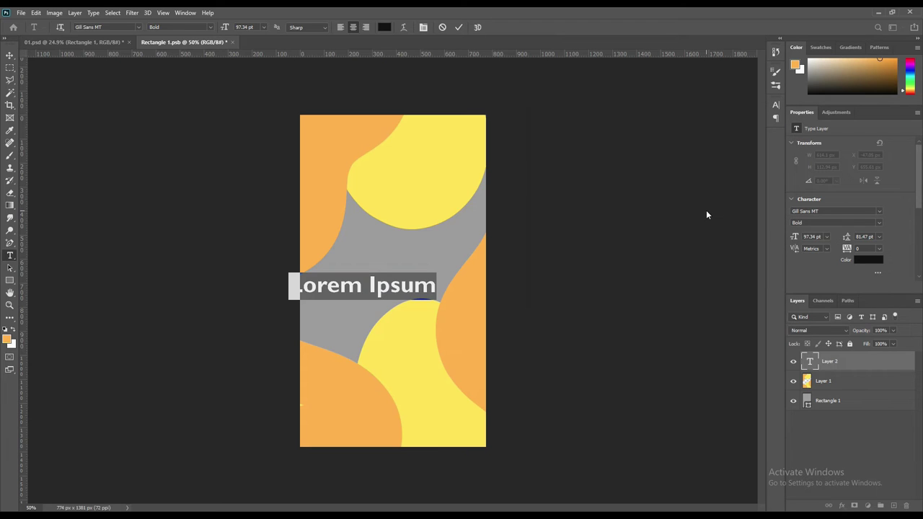
text(c)
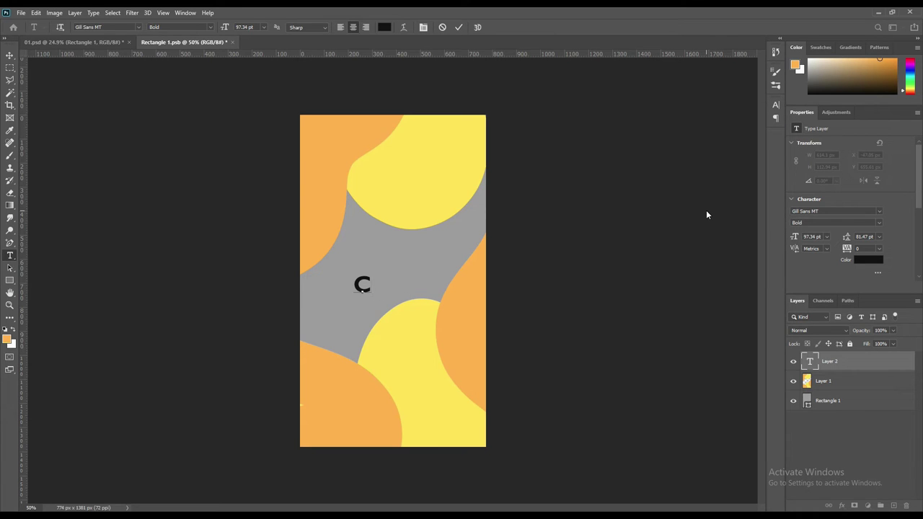
text(osmetic)
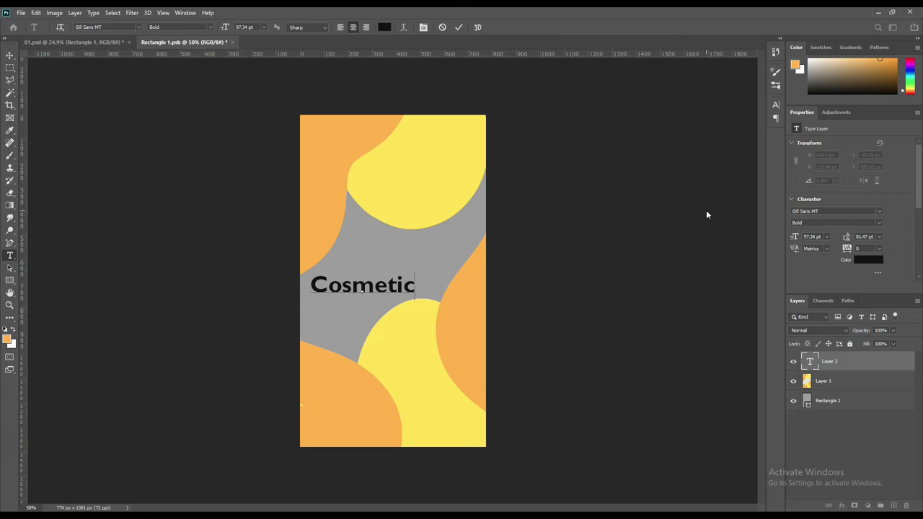
text(ottle)
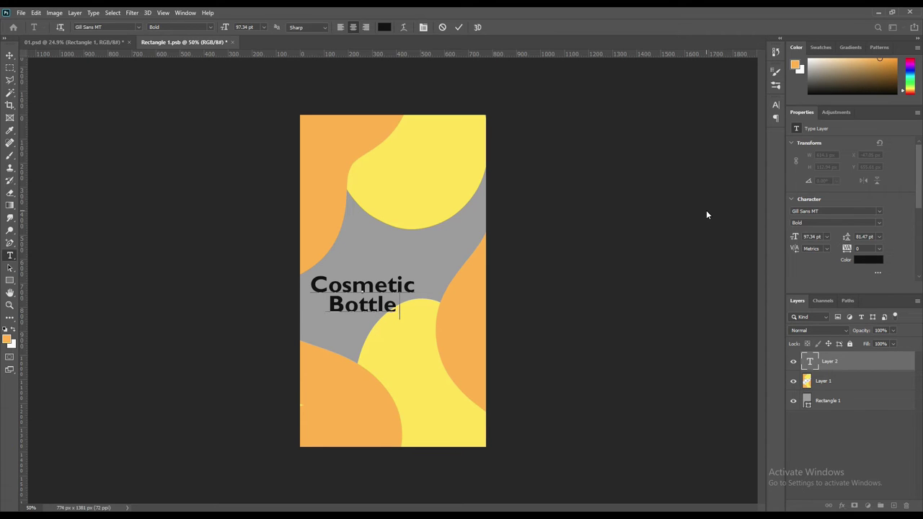
text( Mockup)
click(458, 27)
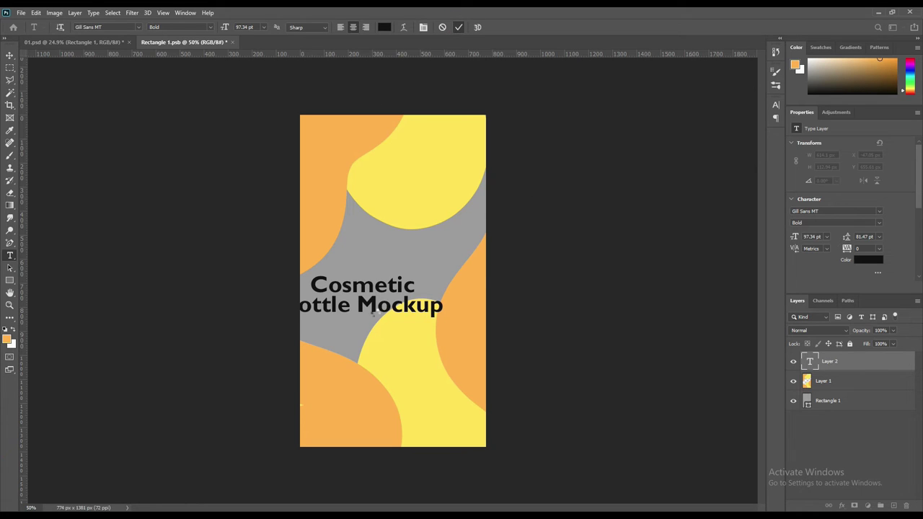
click(341, 27)
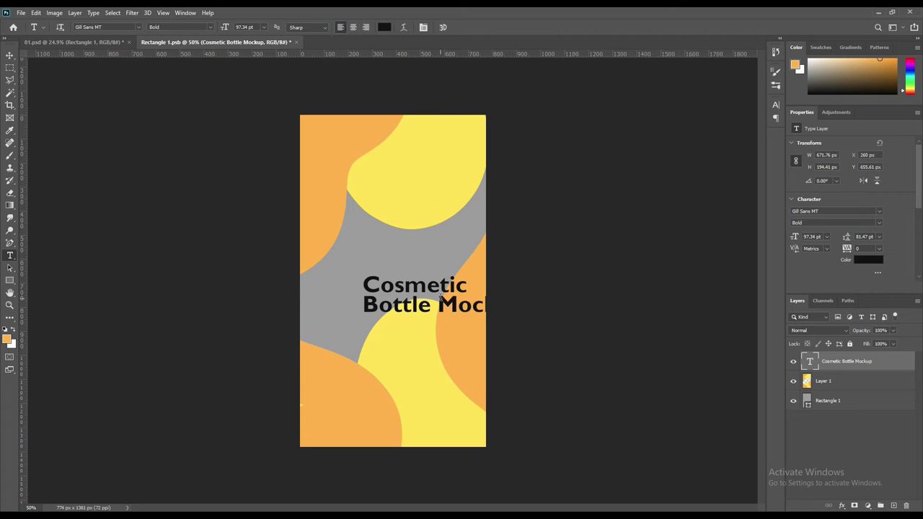
Scale the title down to fit the label and move it higher.
click(9, 55)
key(ctrl+t)
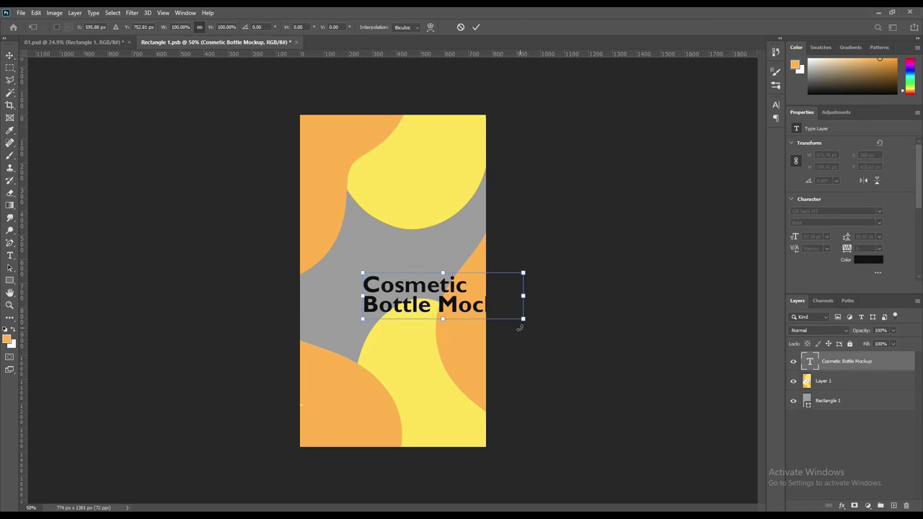
mouse_move(523, 318)
mouse_down()
mouse_move(412, 295)
mouse_move(462, 322)
mouse_up()
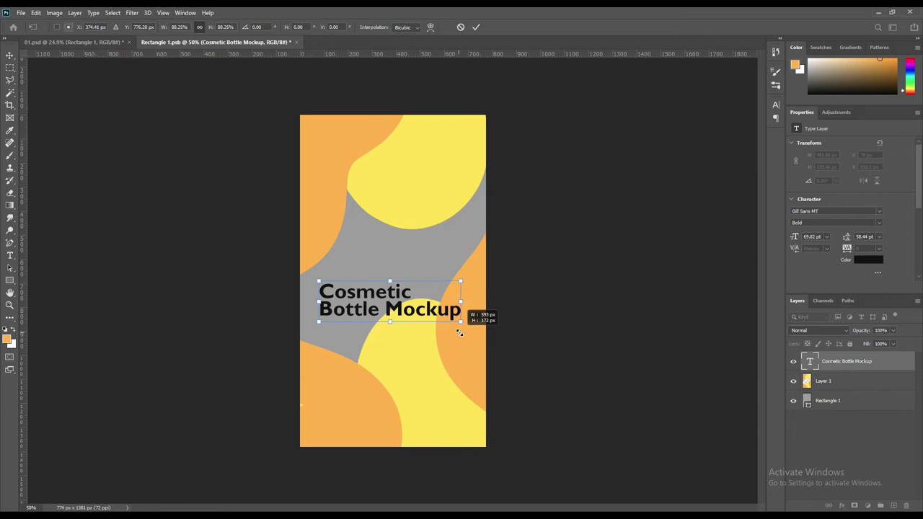
click(475, 27)
click(10, 55)
drag(433, 315, 430, 251)
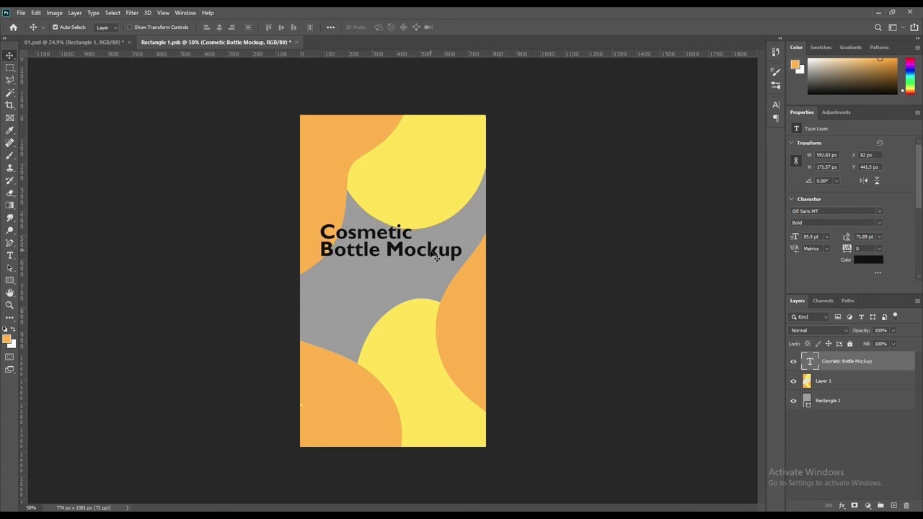
Add a smaller 'mockupart' text line above the title.
click(10, 256)
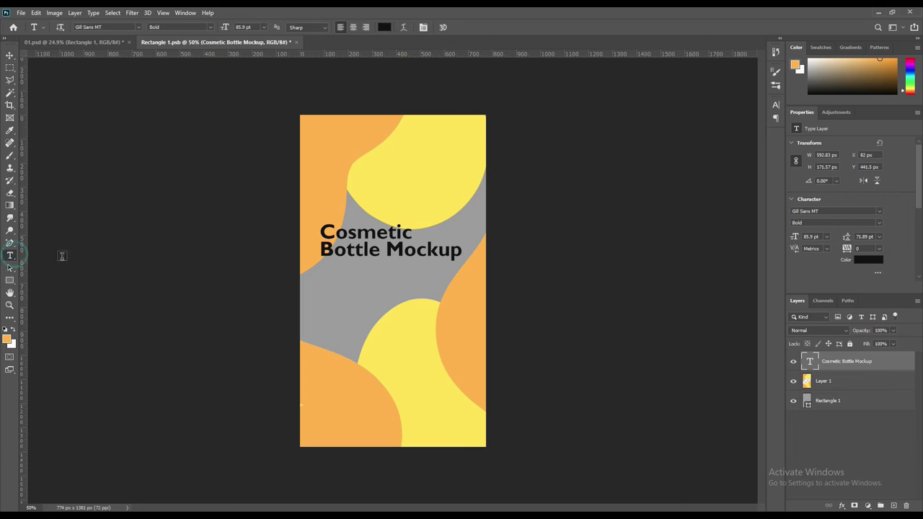
click(344, 203)
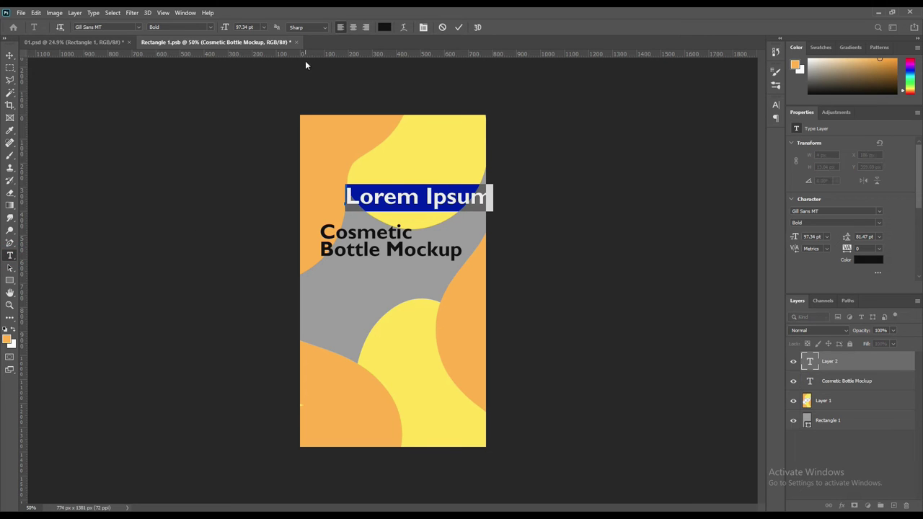
drag(226, 30, 212, 33)
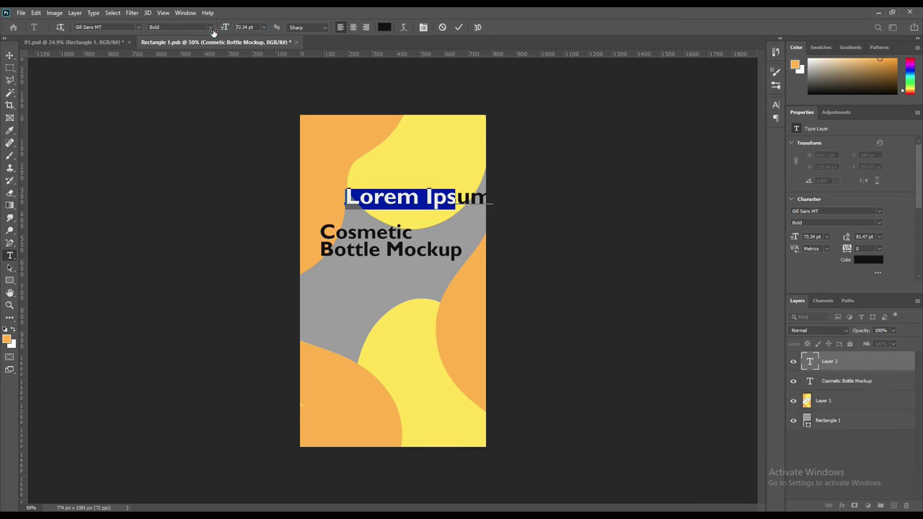
text(mockupart)
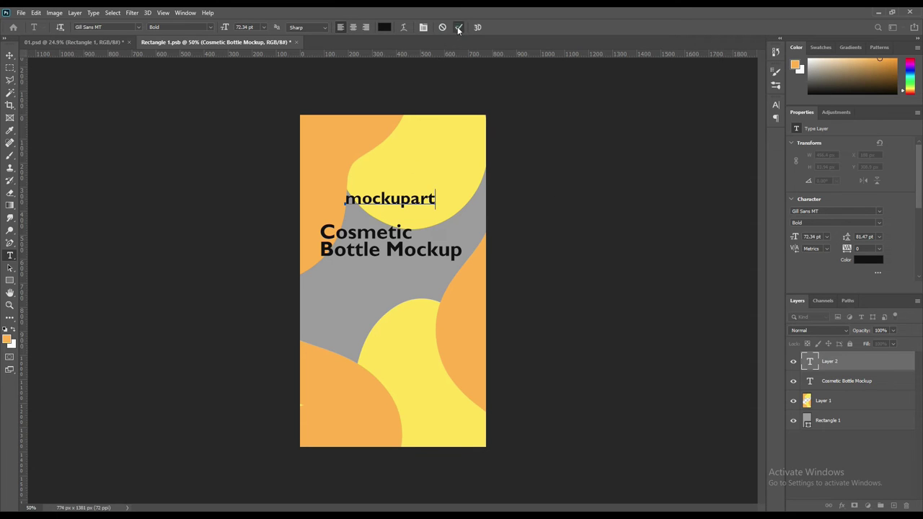
click(459, 27)
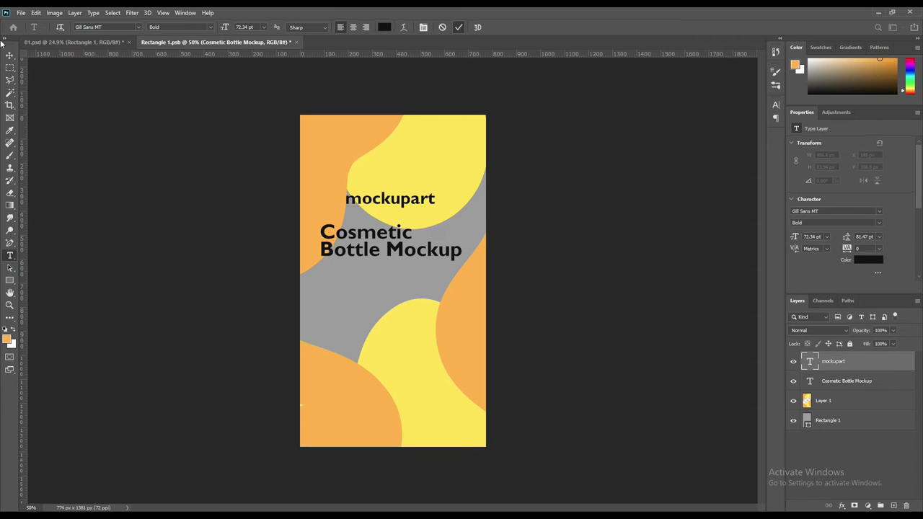
Shrink the mockupart text and align it with the title's left edge.
click(9, 55)
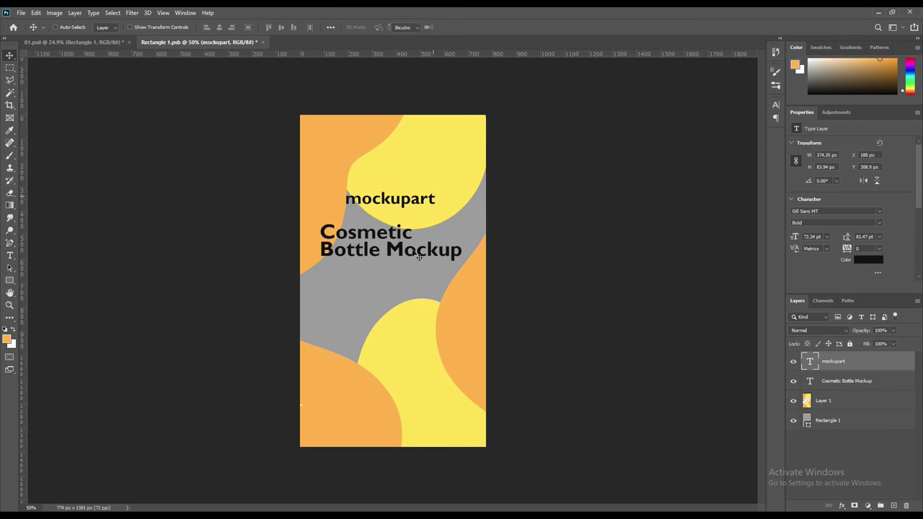
key(ctrl+t)
drag(434, 210, 409, 196)
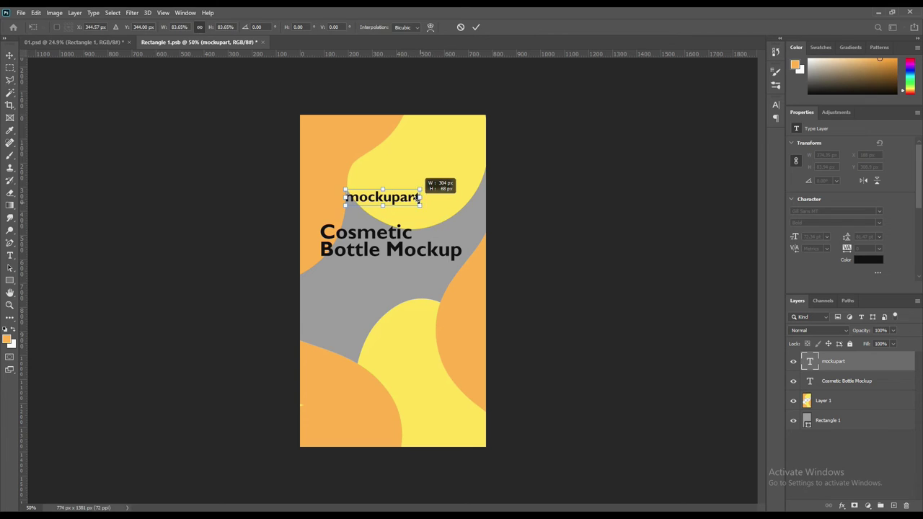
drag(393, 196, 370, 207)
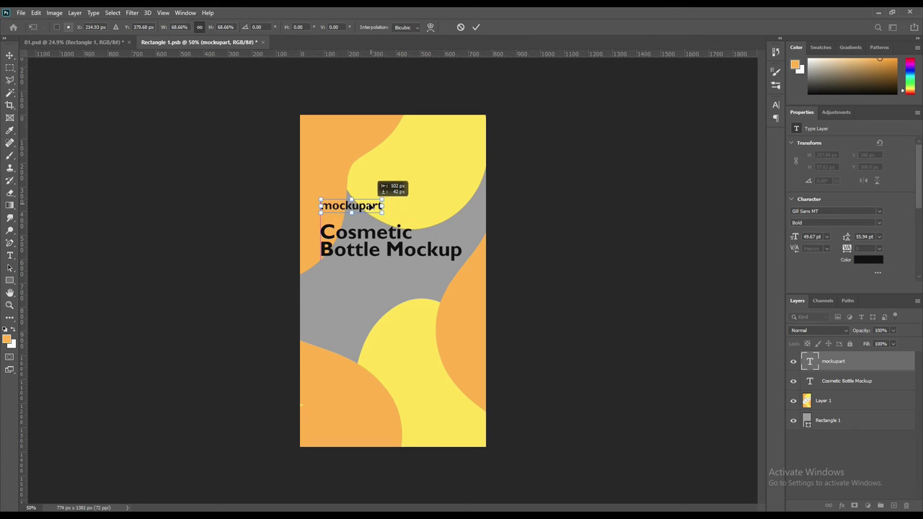
click(476, 27)
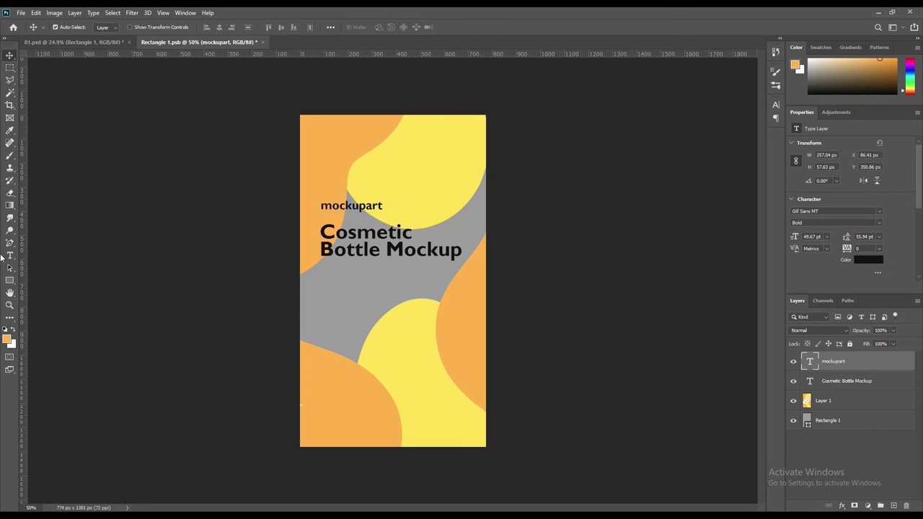
click(10, 255)
Create a Lorem ipsum paragraph box below the title with a smaller font size.
drag(328, 281, 467, 339)
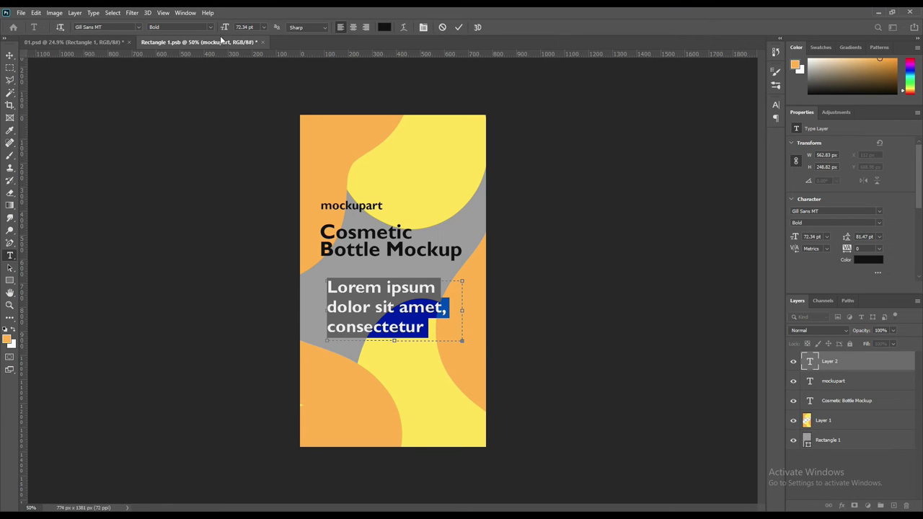
drag(224, 28, 209, 27)
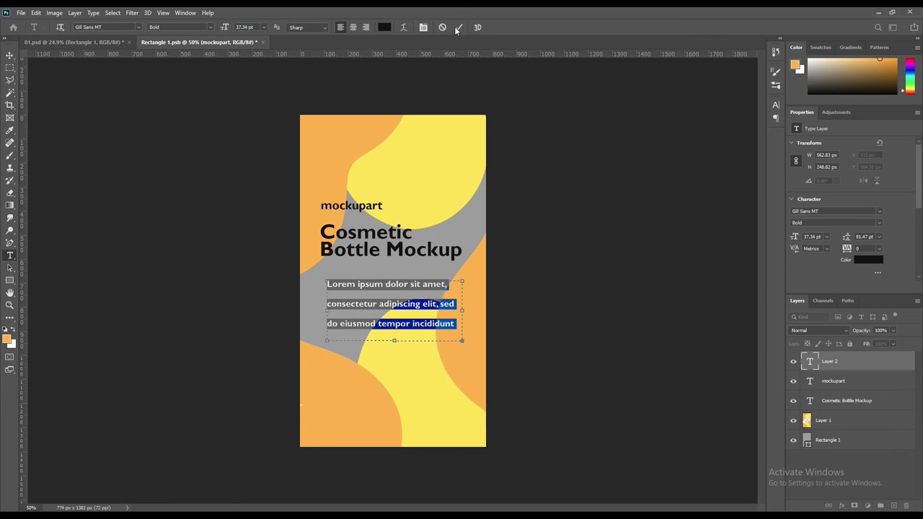
click(776, 104)
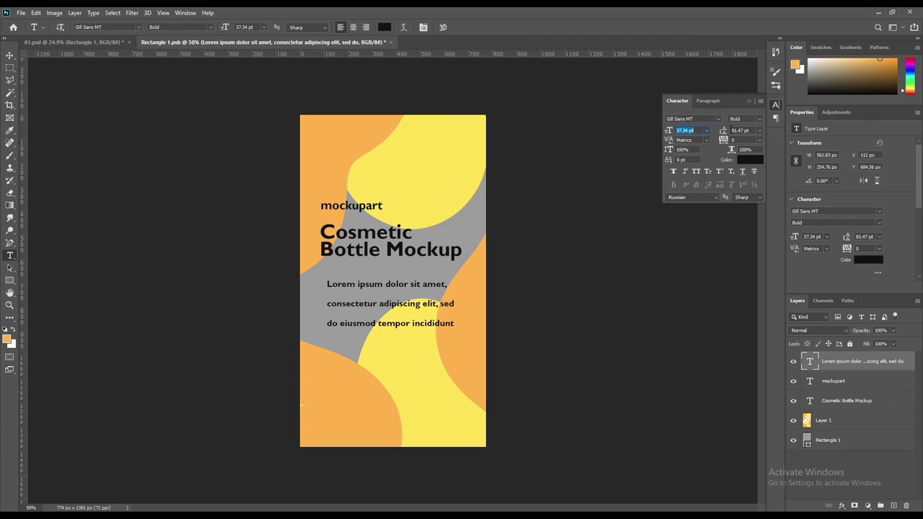
Set the paragraph leading to 43.47 pt and align it with the title's left edge.
drag(724, 131, 705, 126)
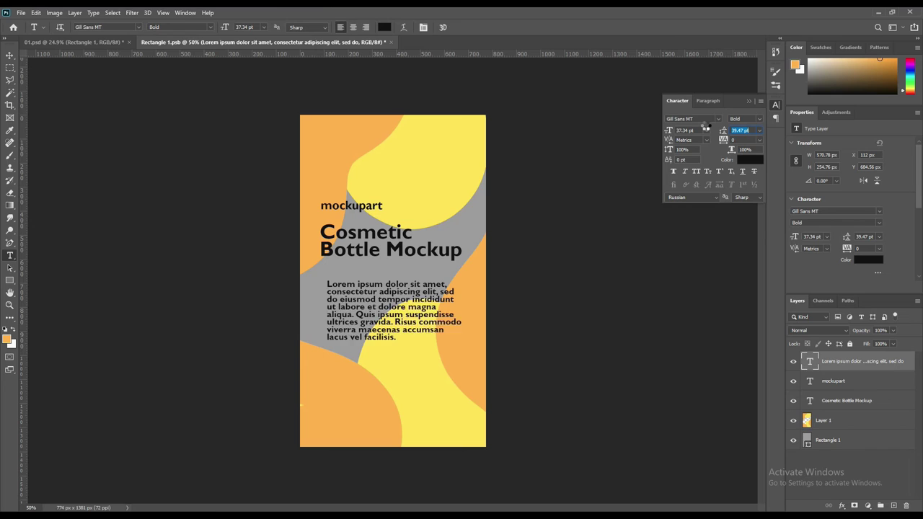
drag(706, 127, 706, 126)
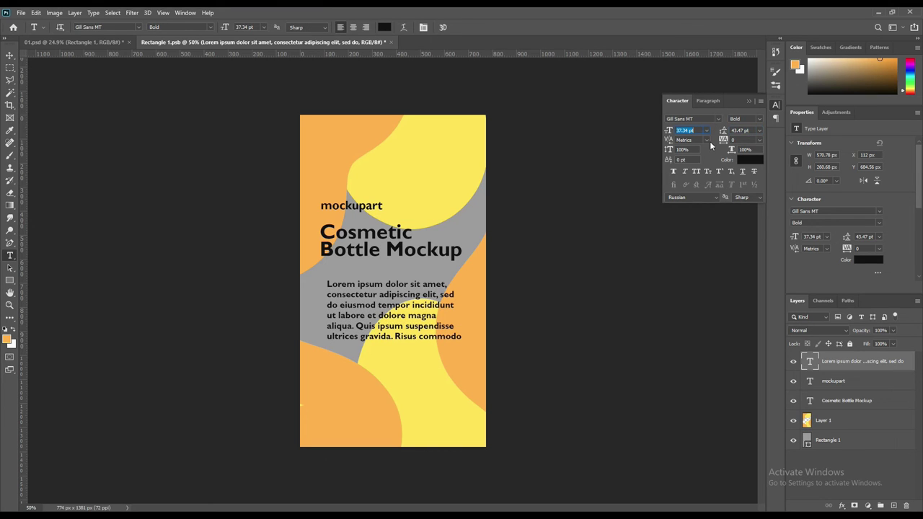
click(748, 101)
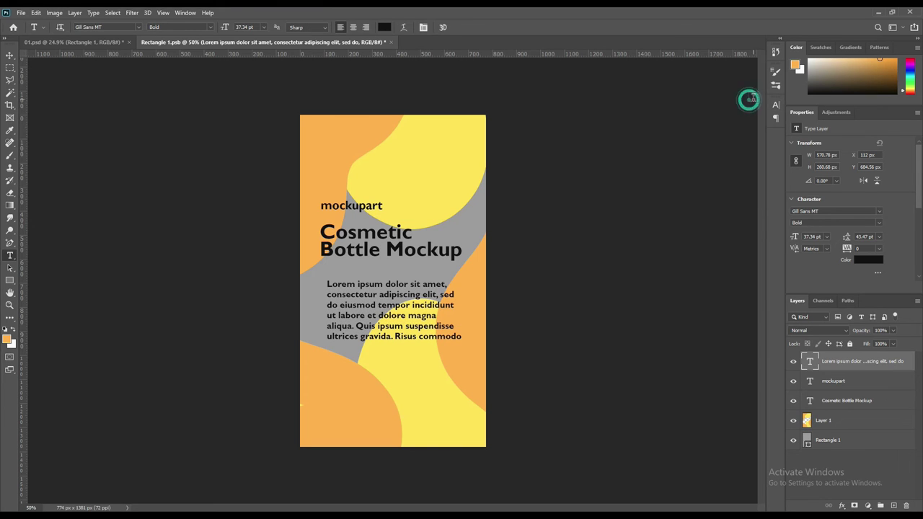
click(9, 55)
drag(415, 304, 410, 307)
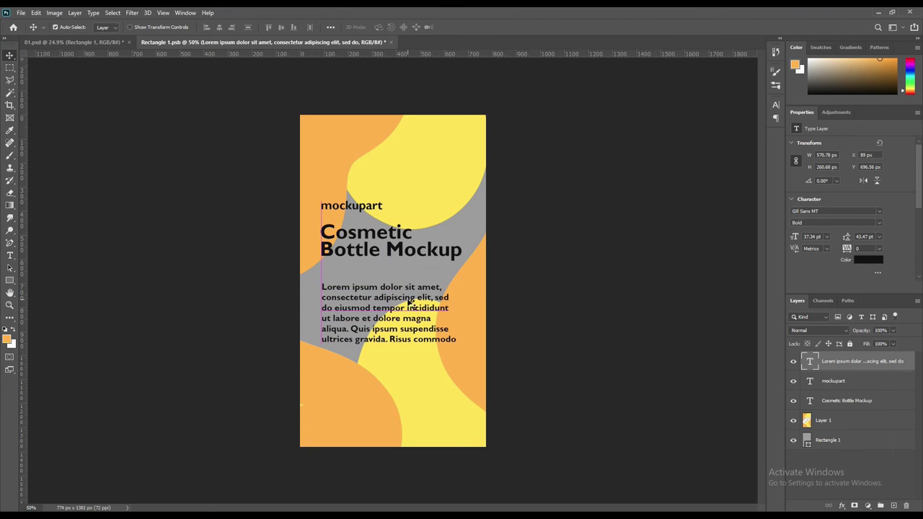
Shorten the paragraph to three lines and nudge the title down slightly.
click(9, 255)
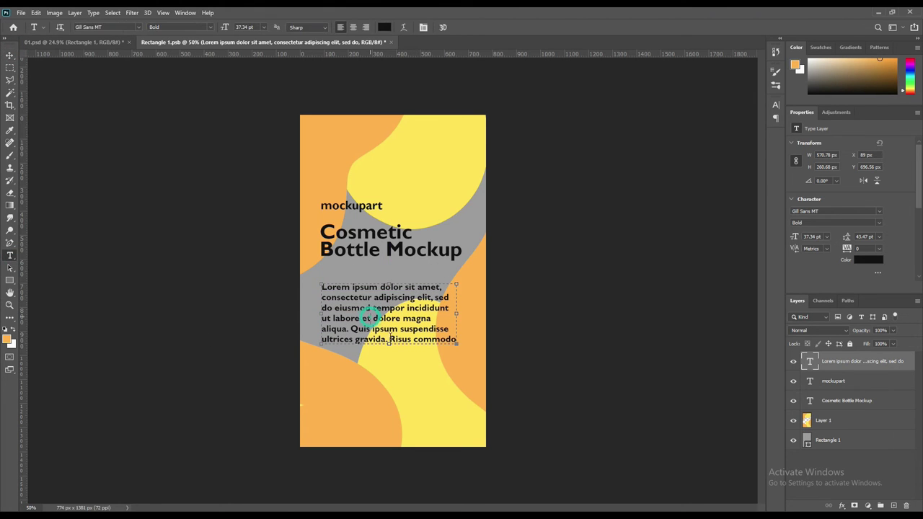
drag(390, 344, 389, 320)
click(458, 27)
click(9, 55)
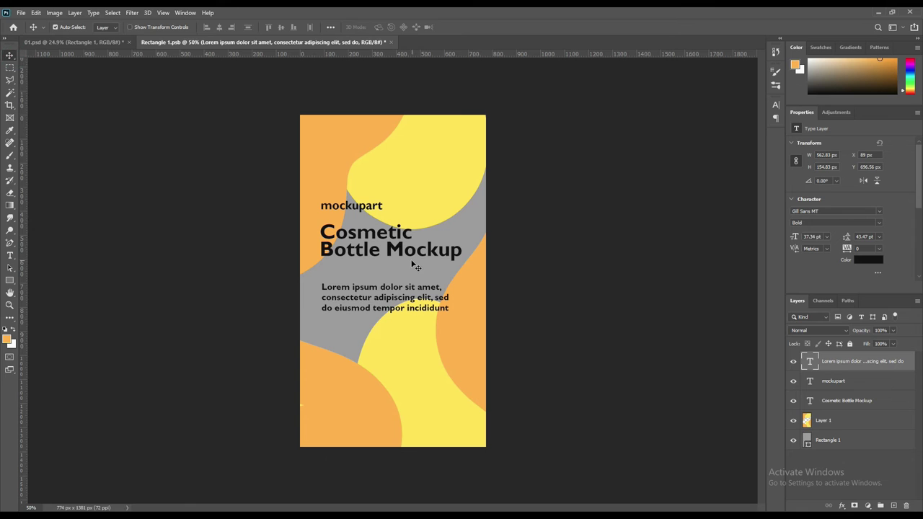
drag(405, 255, 402, 258)
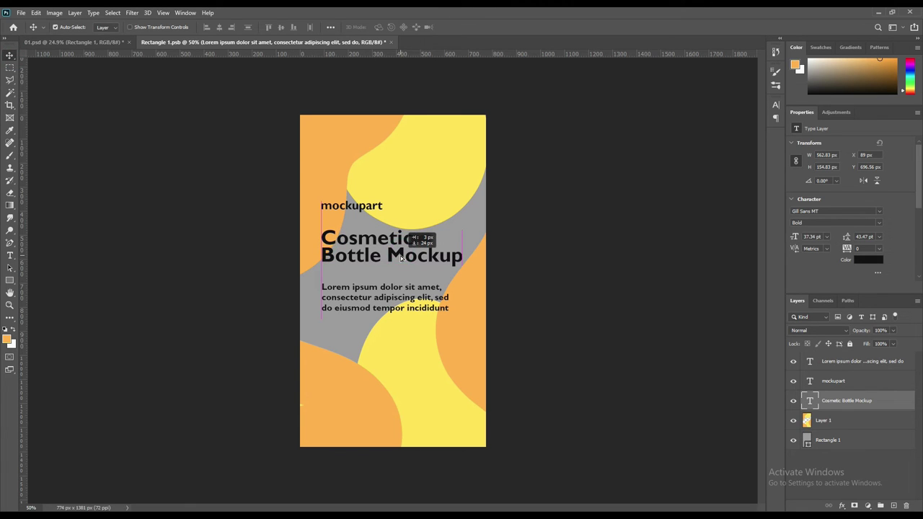
click(636, 277)
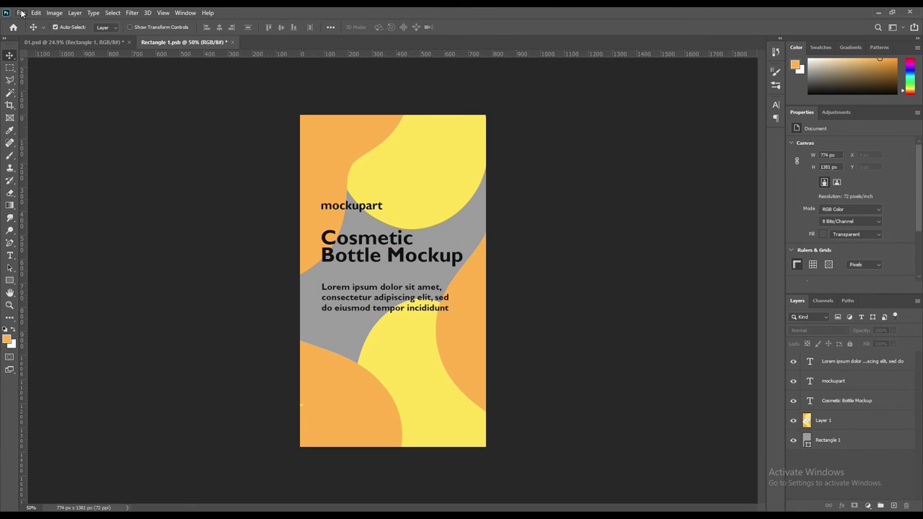
Save Rectangle 1.psb and view the updated label on the 01.psd bottle.
click(21, 13)
click(41, 117)
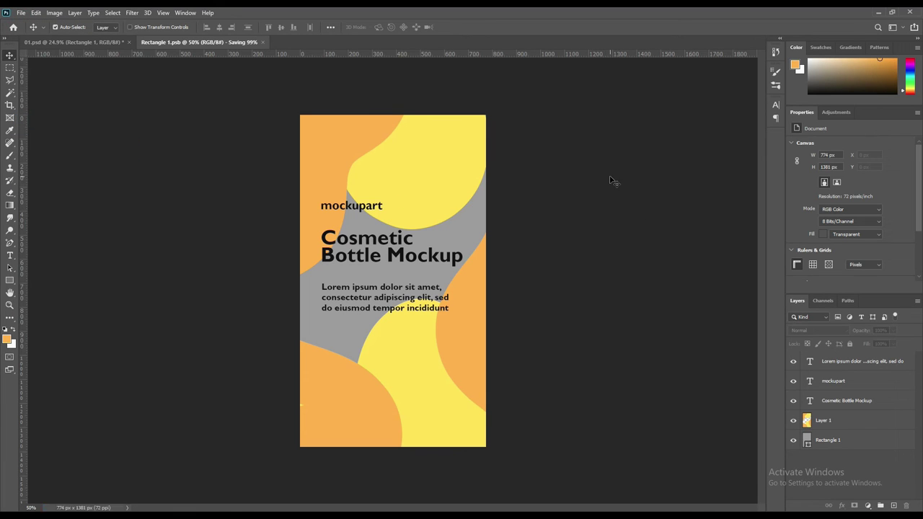
click(119, 41)
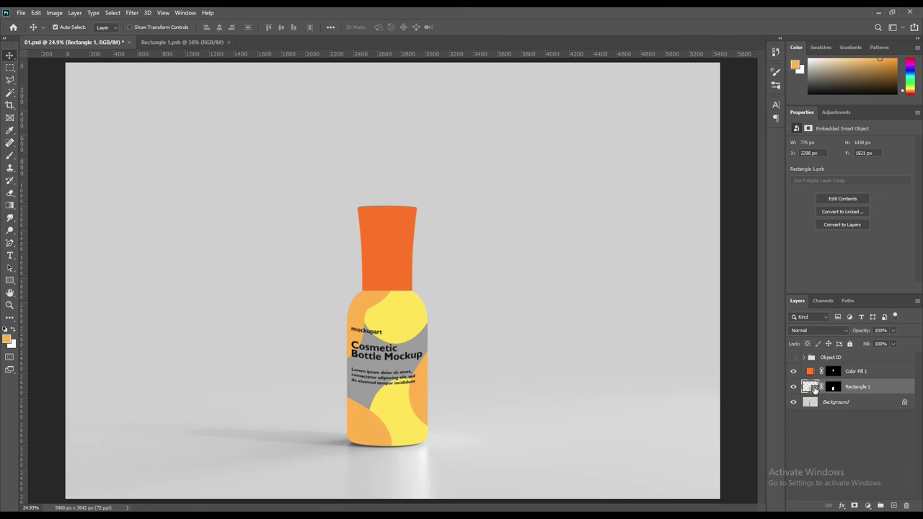
Move the mockupart line, title and Lorem ipsum paragraph lower on the label.
click(180, 42)
click(826, 402)
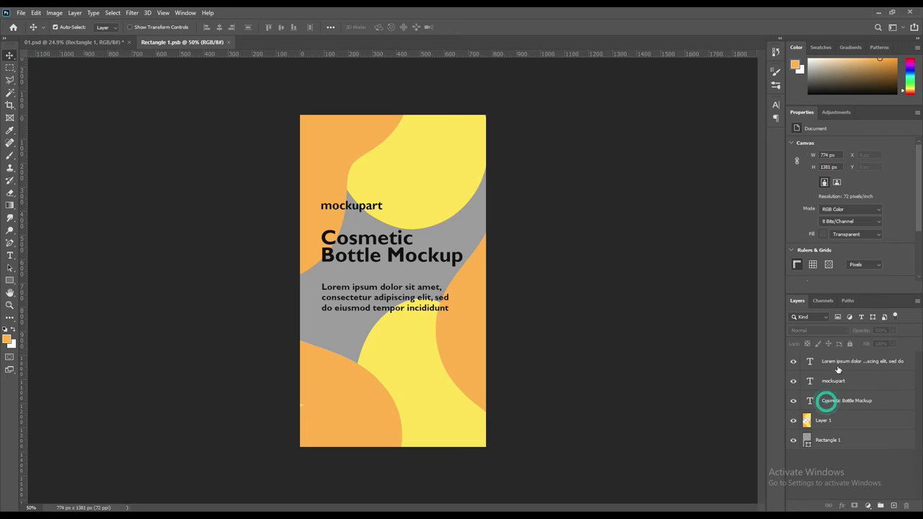
shift+click(841, 360)
key(ctrl+t)
drag(381, 245, 383, 333)
click(474, 27)
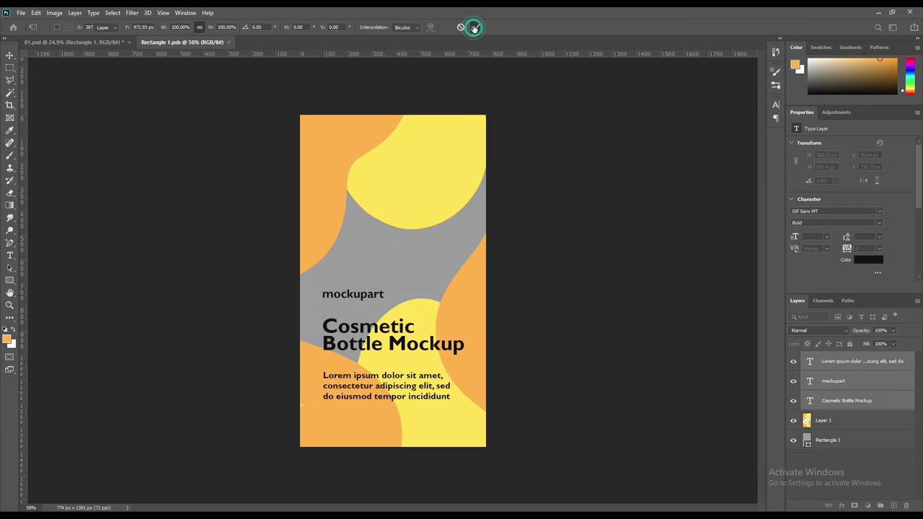
Centre the mockupart text horizontally on the canvas.
click(90, 184)
click(374, 295)
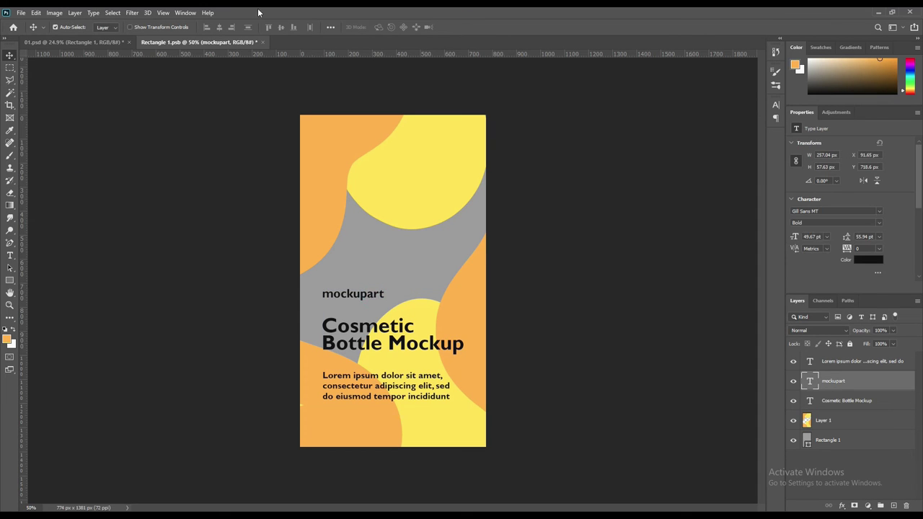
click(326, 28)
click(353, 116)
click(301, 53)
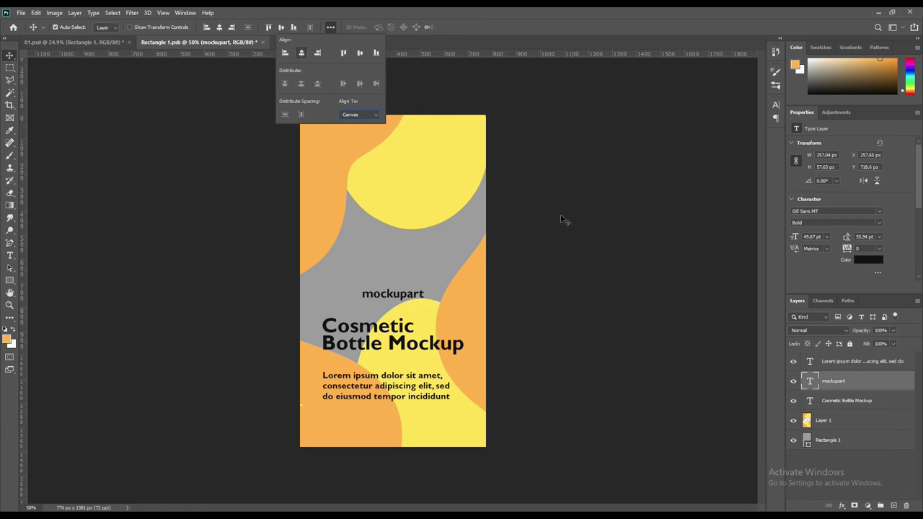
Centre-align the Cosmetic Bottle Mockup heading's lines and centre it horizontally.
click(554, 292)
click(401, 326)
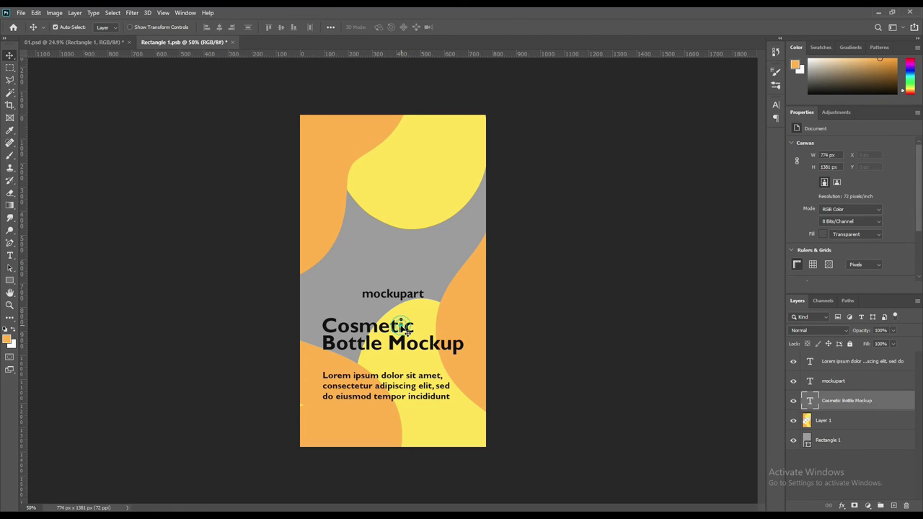
click(10, 255)
click(353, 27)
click(9, 56)
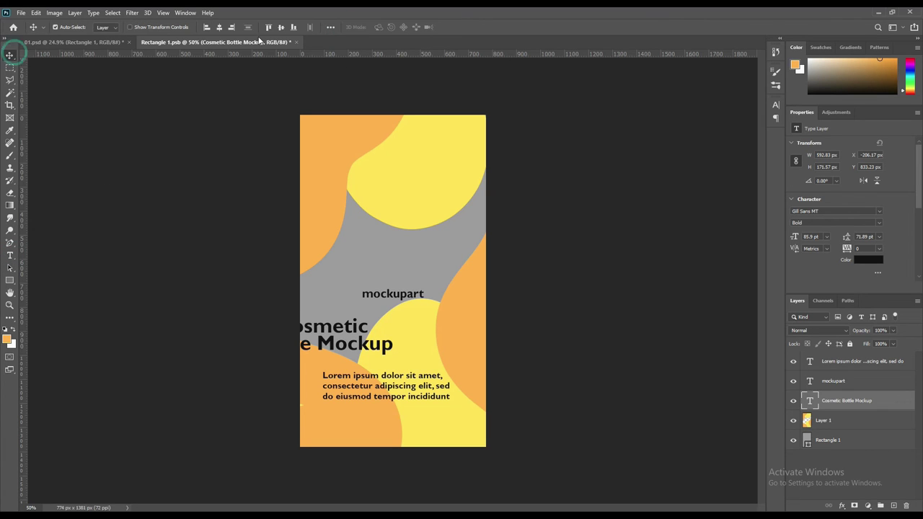
click(219, 26)
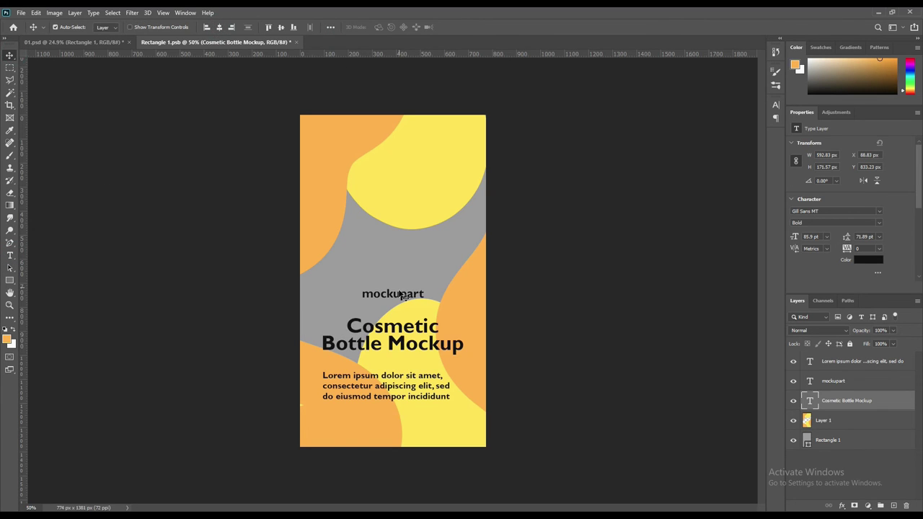
Re-centre mockupart, then centre the Lorem ipsum paragraph with centre-aligned lines.
drag(402, 296, 398, 302)
click(220, 29)
click(411, 403)
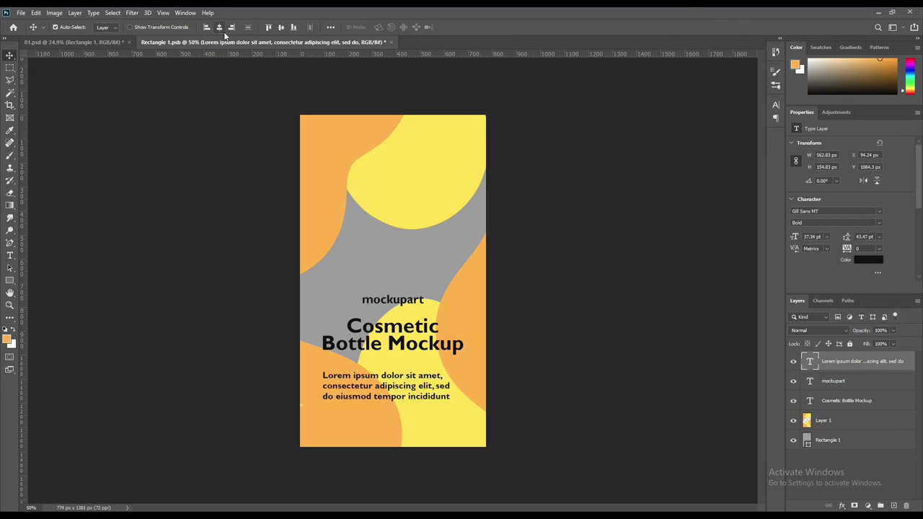
click(219, 28)
click(10, 254)
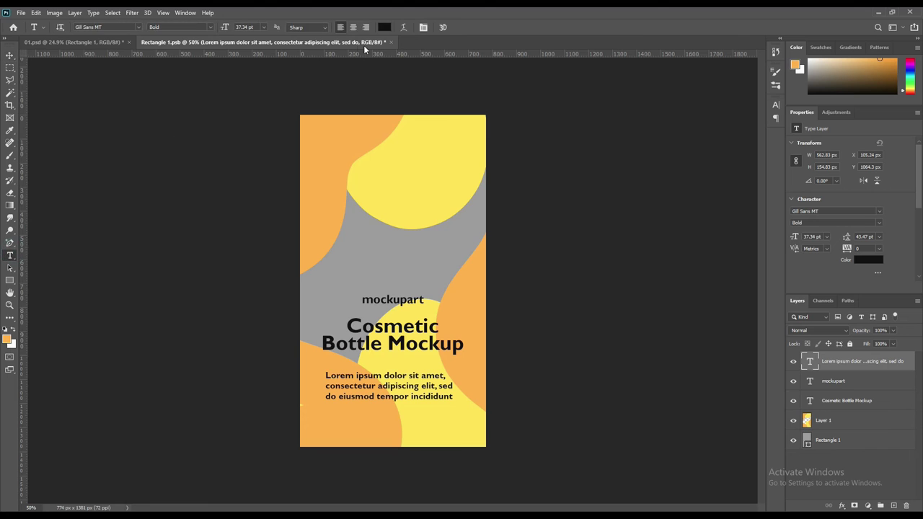
click(353, 27)
key(v)
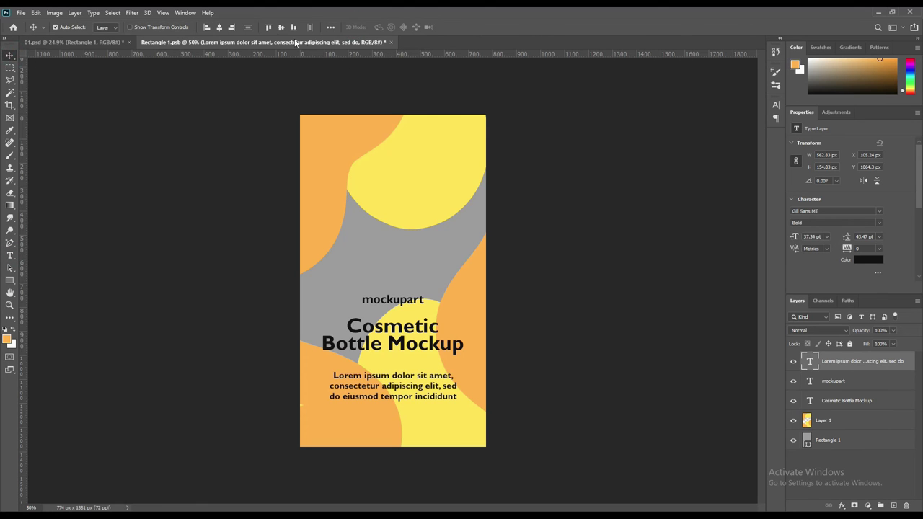
click(10, 280)
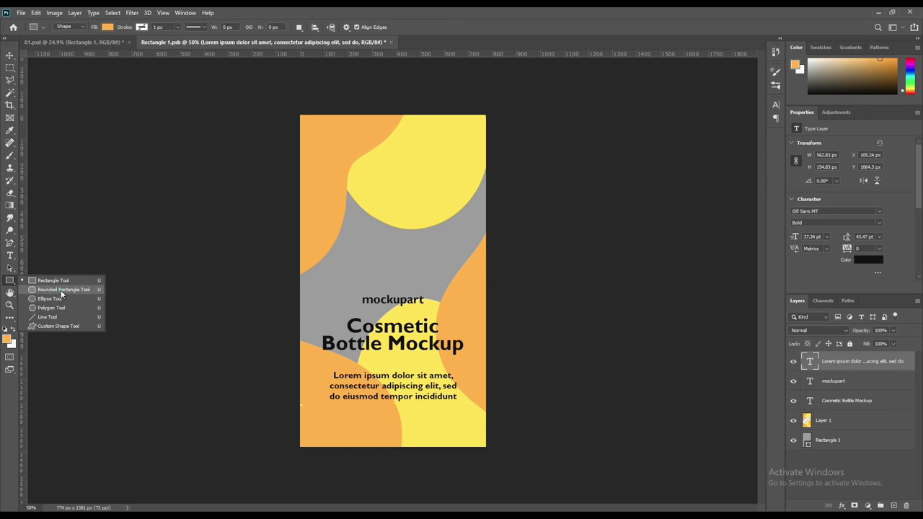
Draw a white-filled rounded rectangle around the mockupart text.
click(61, 289)
drag(356, 287, 427, 306)
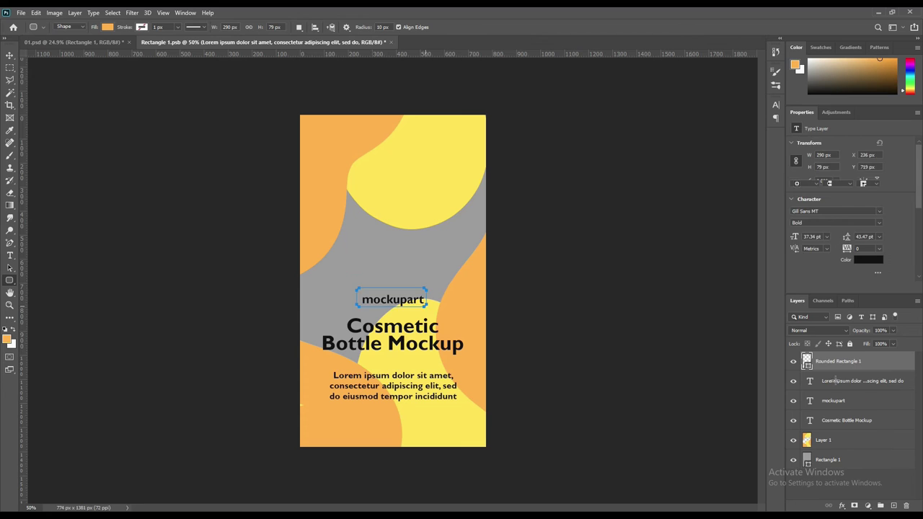
double_click(808, 360)
drag(571, 152, 540, 135)
key(Return)
Place the white box beneath mockupart with 25 px corners, then save the label file.
click(9, 55)
drag(827, 364, 834, 410)
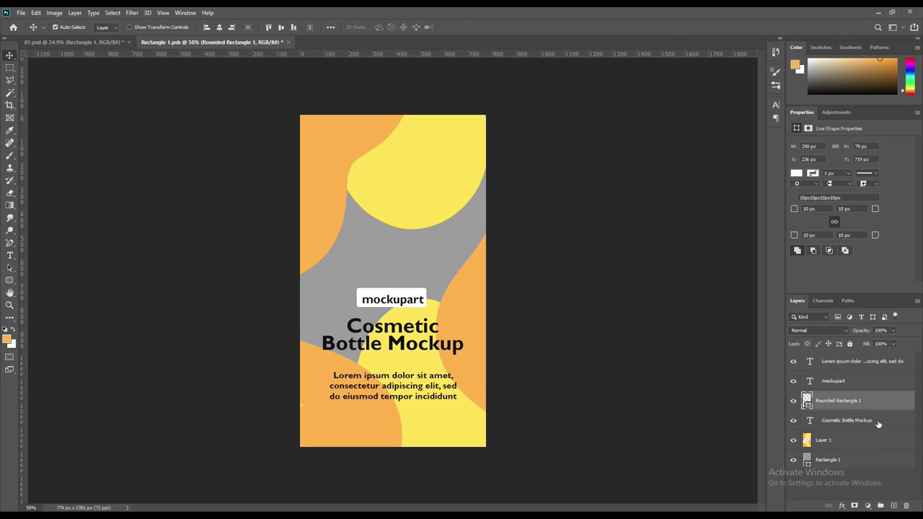
drag(793, 237, 805, 237)
key(Down)
key(Down)
key(Down)
key(Down)
key(Down)
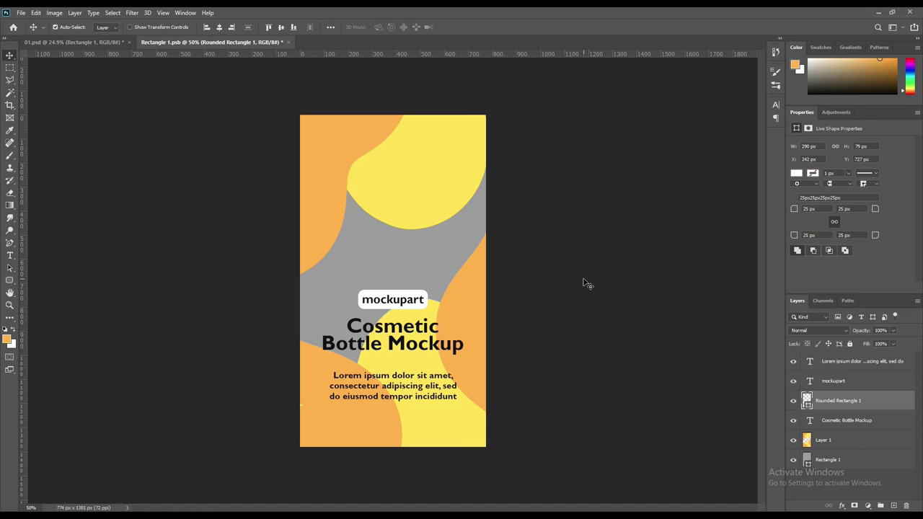
click(573, 308)
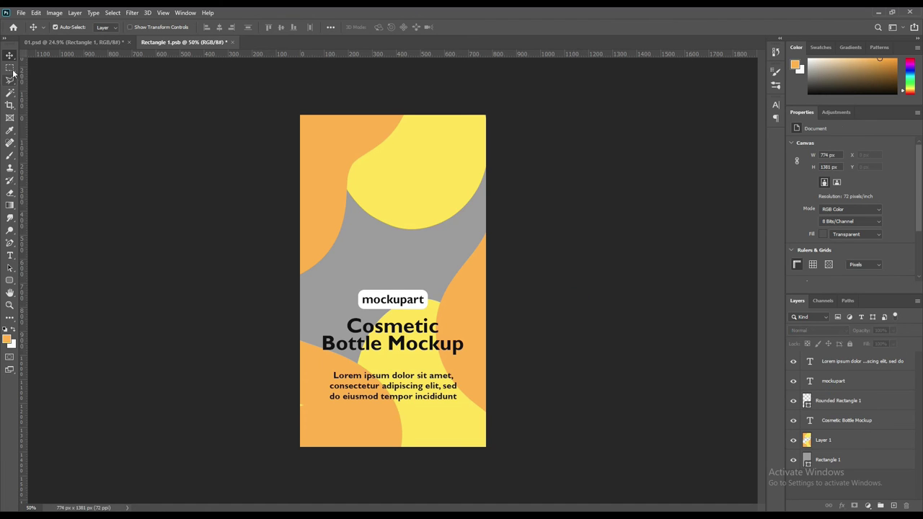
click(21, 13)
click(36, 120)
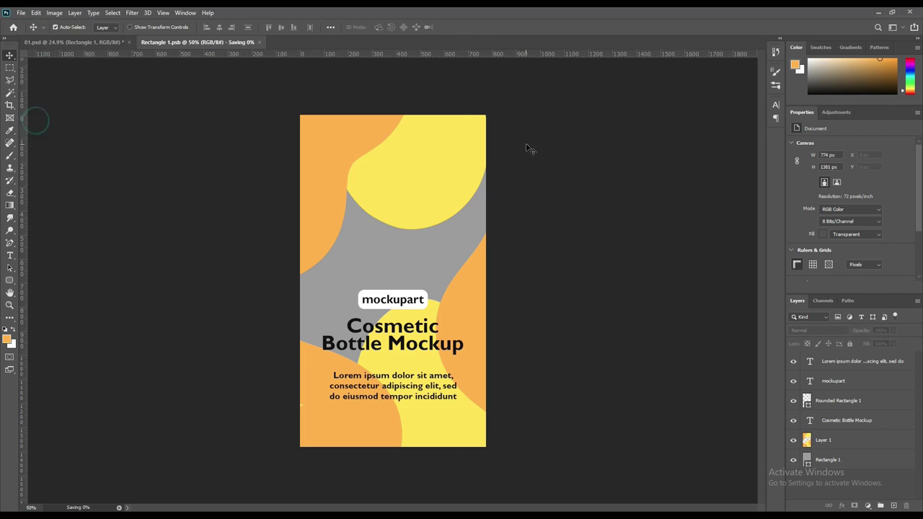
In 01.psd, copy the bottle area from Background to a new top layer.
click(110, 43)
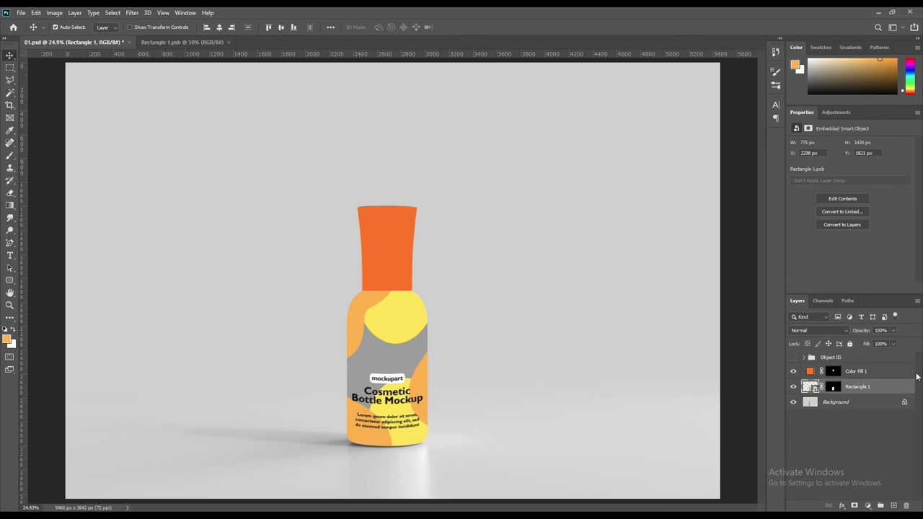
ctrl+click(835, 372)
click(835, 404)
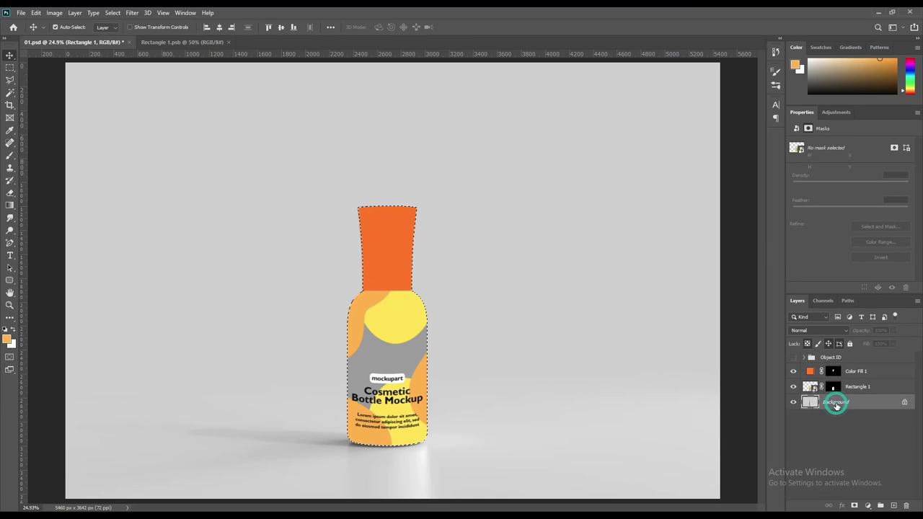
key(ctrl+j)
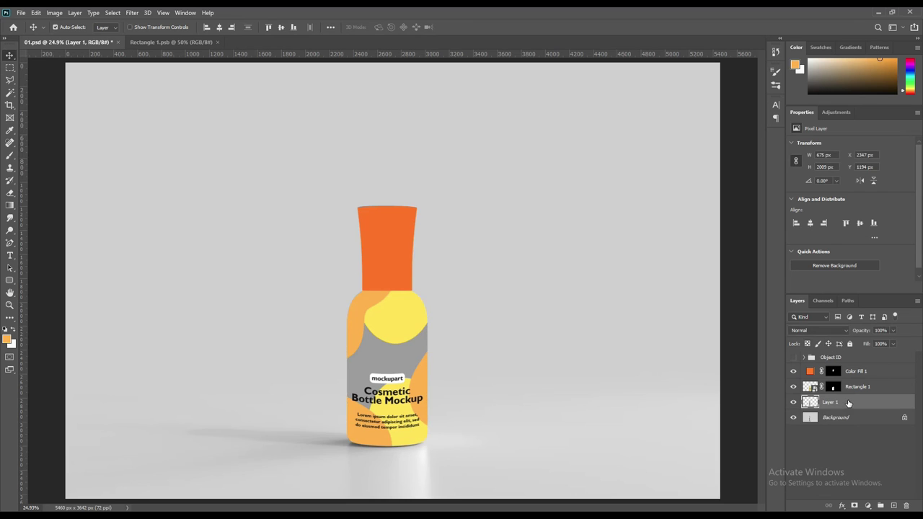
drag(845, 403, 852, 366)
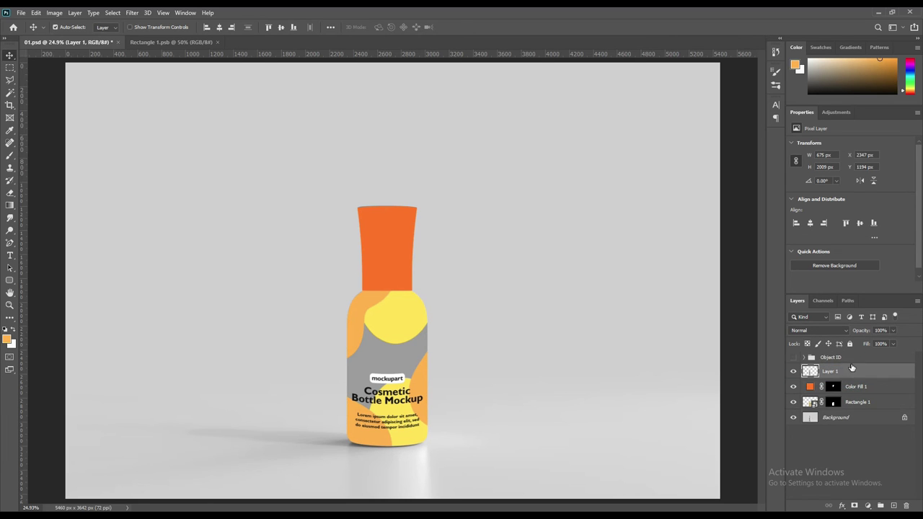
Tag Color Fill 1 and Rectangle 1 red and duplicate the bottle layer twice.
click(851, 388)
right_click(853, 402)
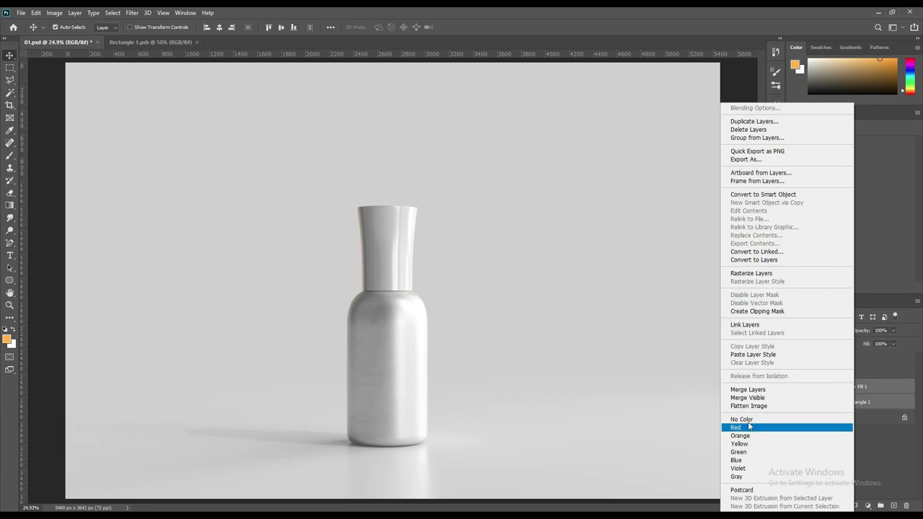
click(739, 428)
click(874, 374)
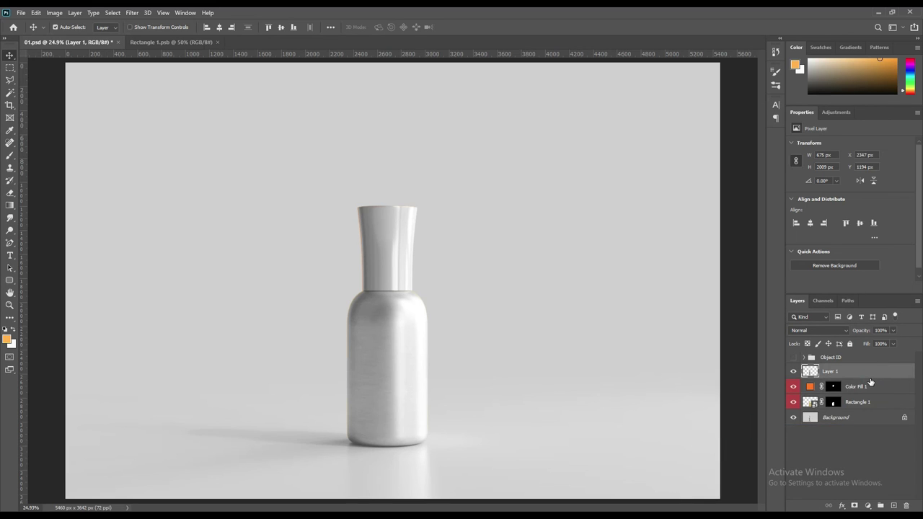
key(ctrl+j)
key(ctrl+j)
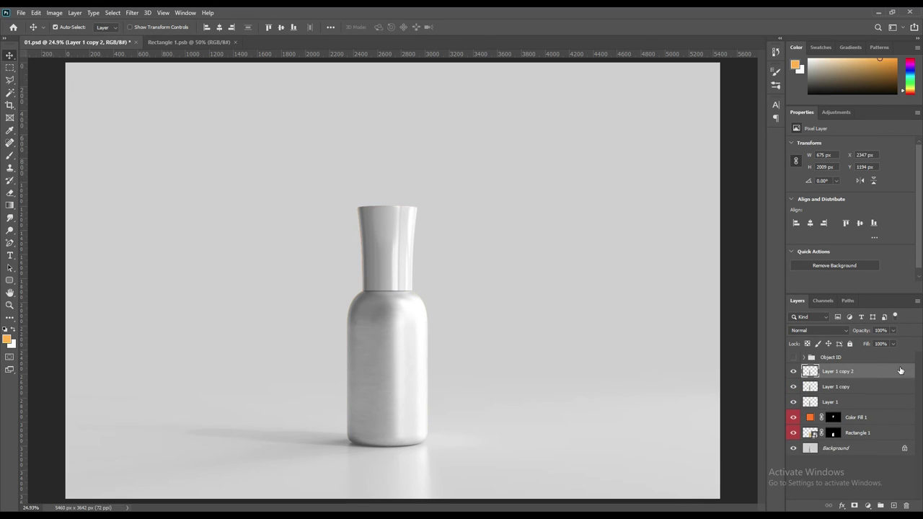
Name the three bottle layers Light, Midtone and Shadow, hiding Light and Midtone.
double_click(840, 372)
text(Light)
key(Return)
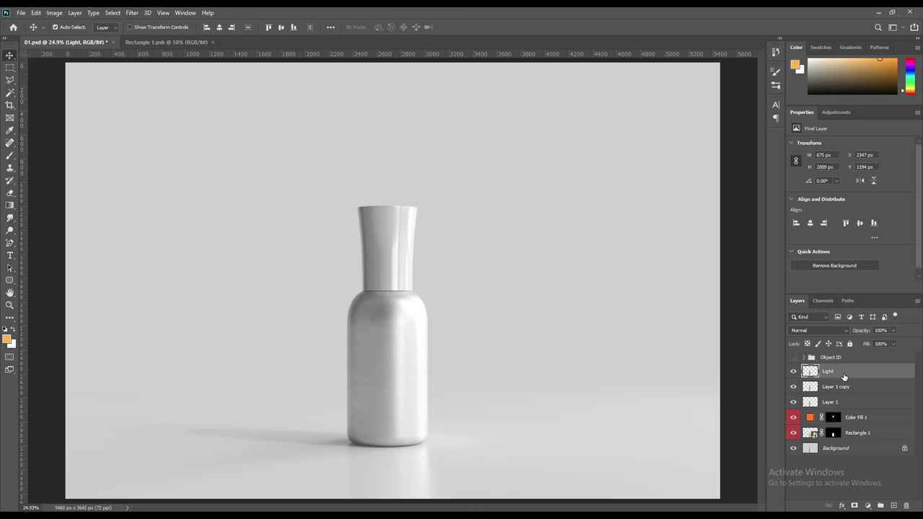
double_click(842, 387)
text(Midtone)
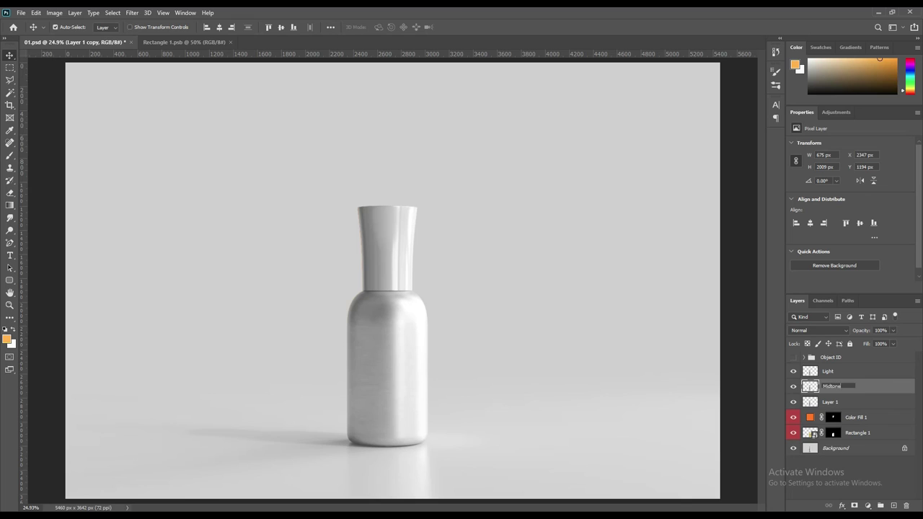
key(Return)
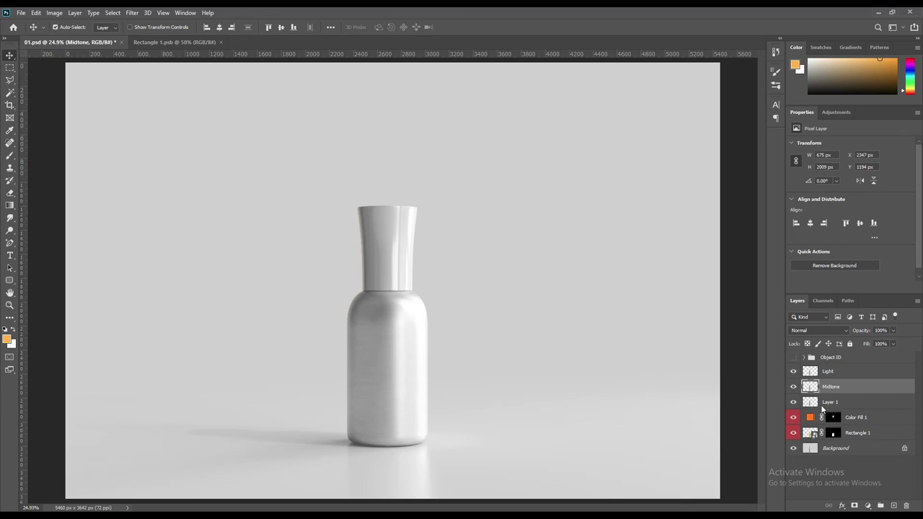
double_click(827, 402)
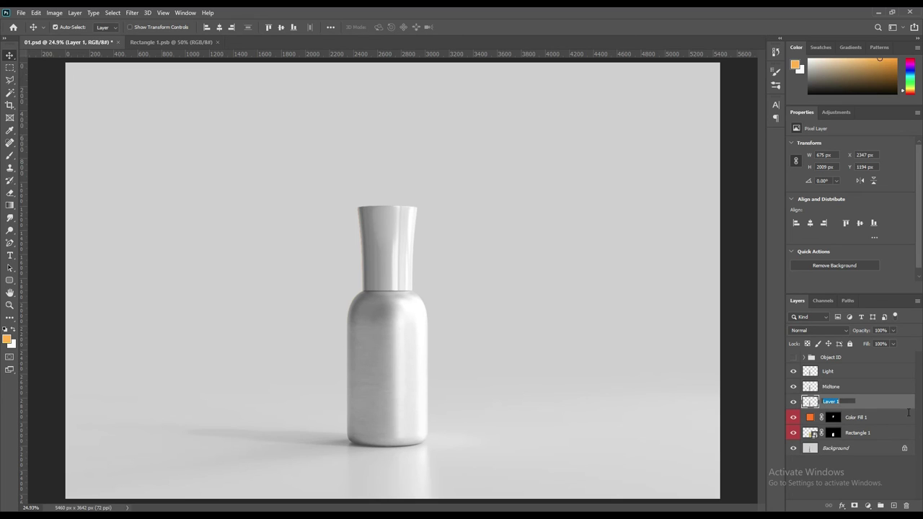
text(Shadow)
key(Return)
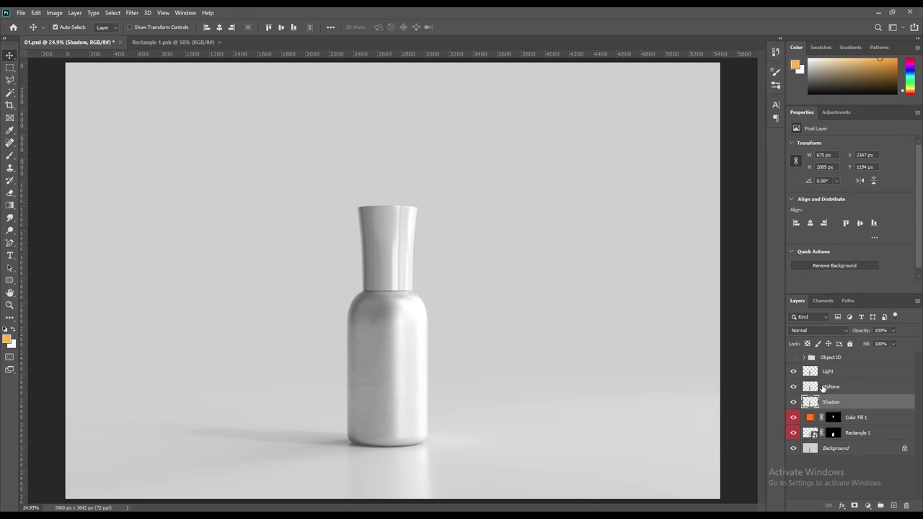
click(793, 371)
Set Shadow to Linear Burn and the visible Midtone layer to Linear Dodge (Add).
click(830, 330)
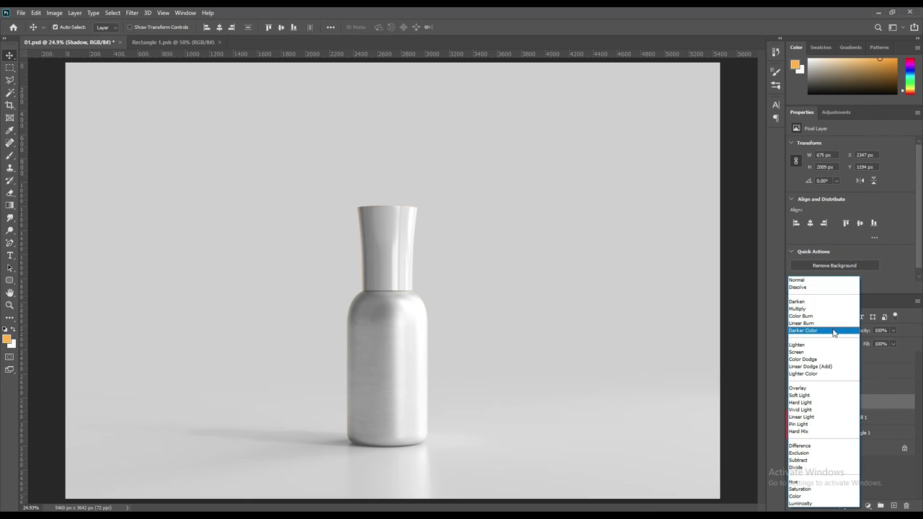
click(815, 326)
click(793, 387)
click(830, 387)
click(823, 330)
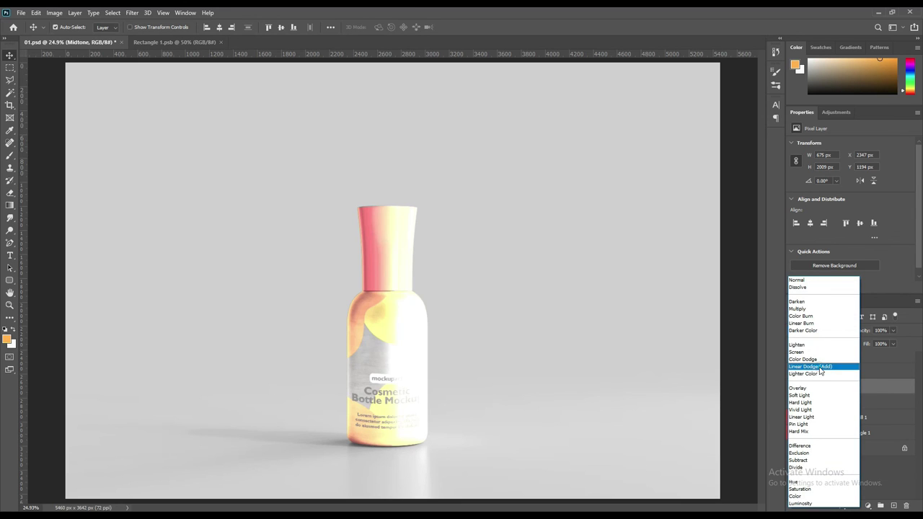
click(813, 366)
Apply Levels to Midtone with input black 186 and output white 22.
click(54, 13)
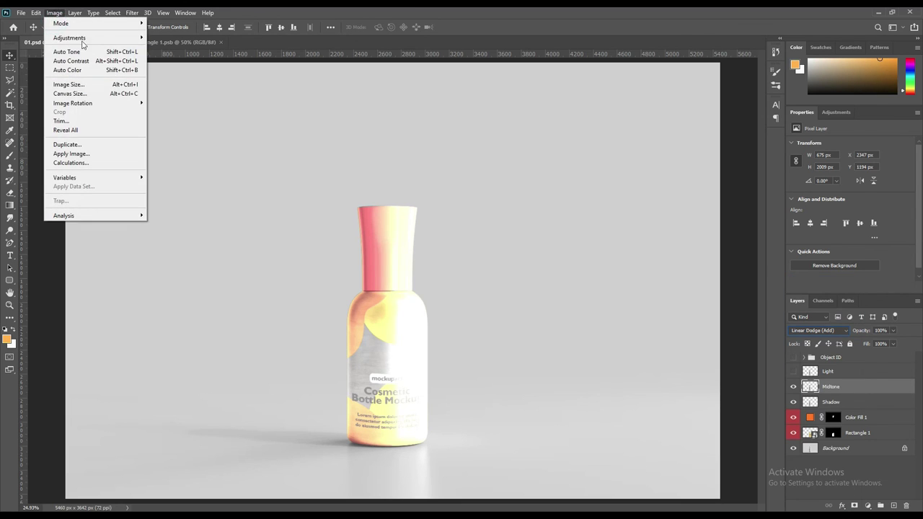
click(83, 39)
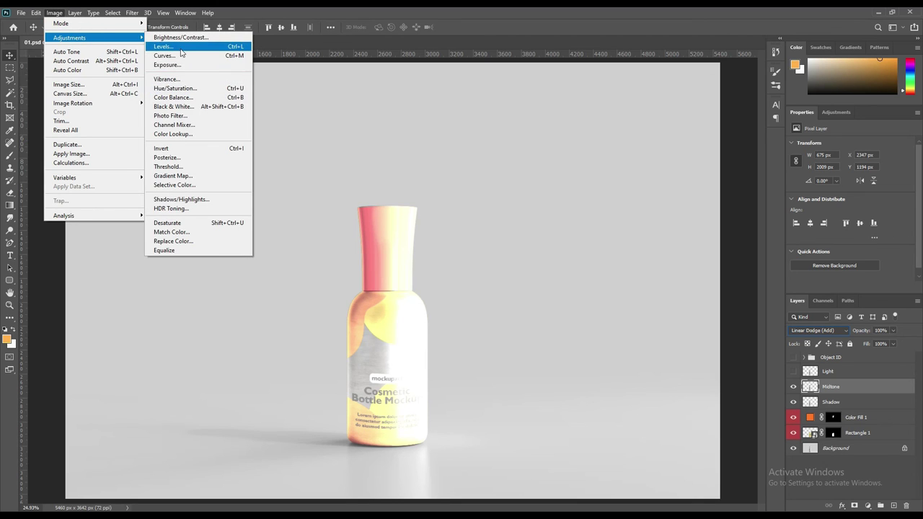
click(180, 47)
mouse_move(571, 225)
mouse_down()
mouse_move(645, 225)
mouse_move(627, 224)
mouse_up()
drag(680, 265, 615, 270)
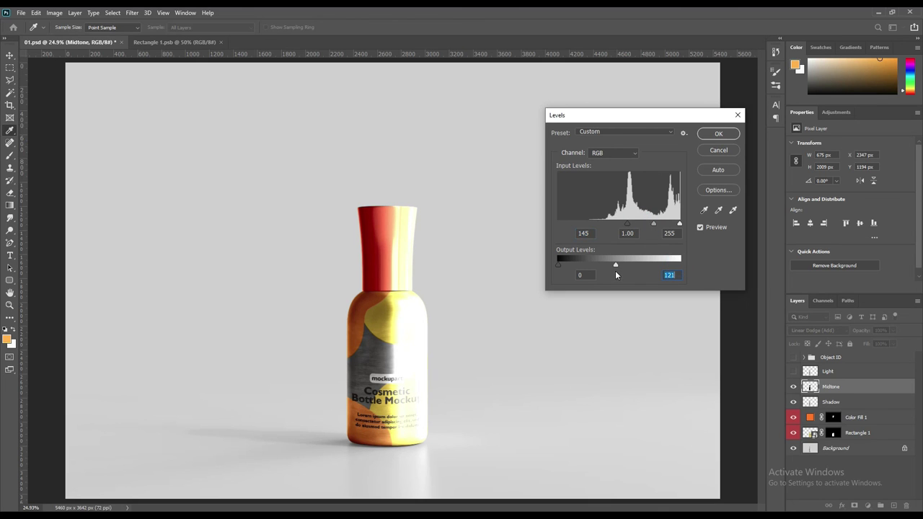
drag(627, 223, 648, 226)
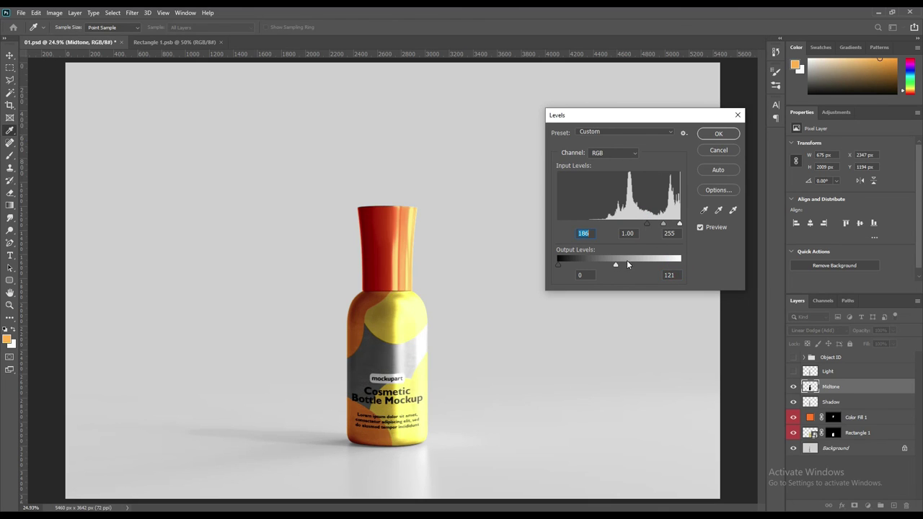
drag(615, 267, 568, 266)
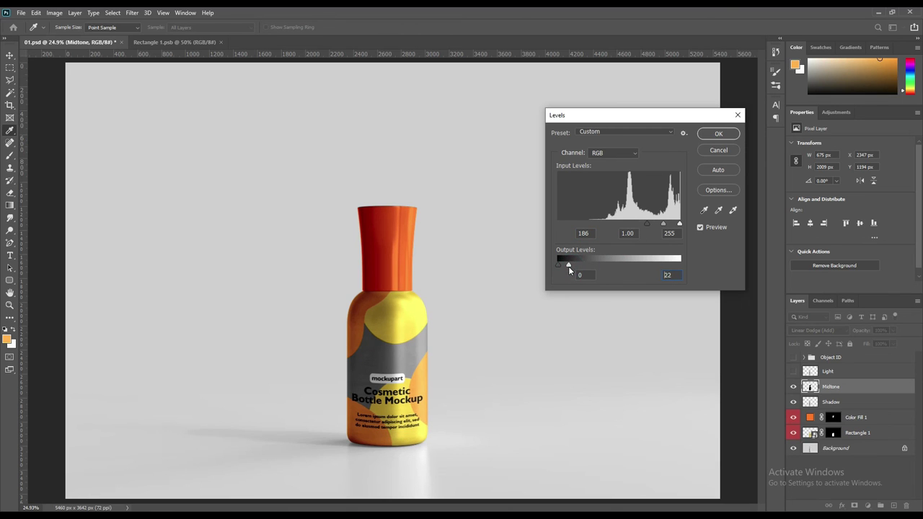
click(726, 139)
key(v)
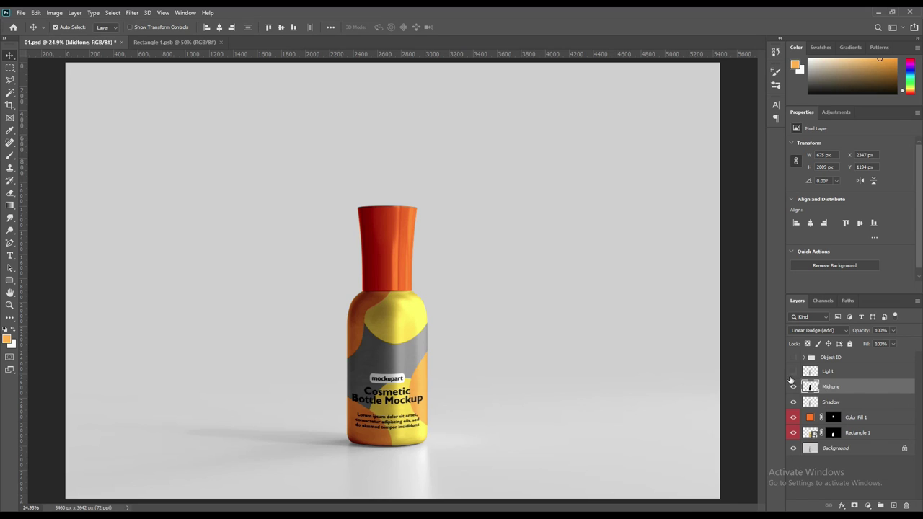
Show Light in Screen mode with Levels input black 234 and output white 186.
click(793, 371)
click(830, 371)
click(815, 330)
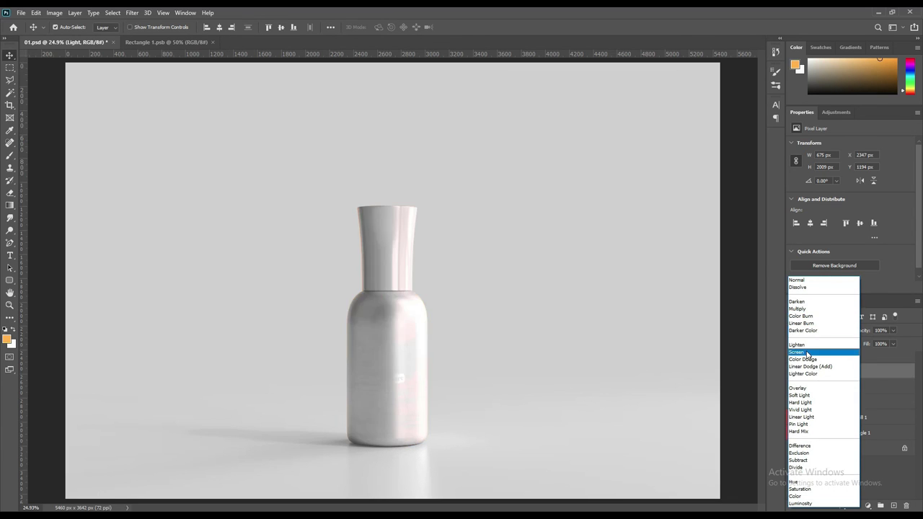
click(808, 352)
click(54, 13)
mouse_move(69, 37)
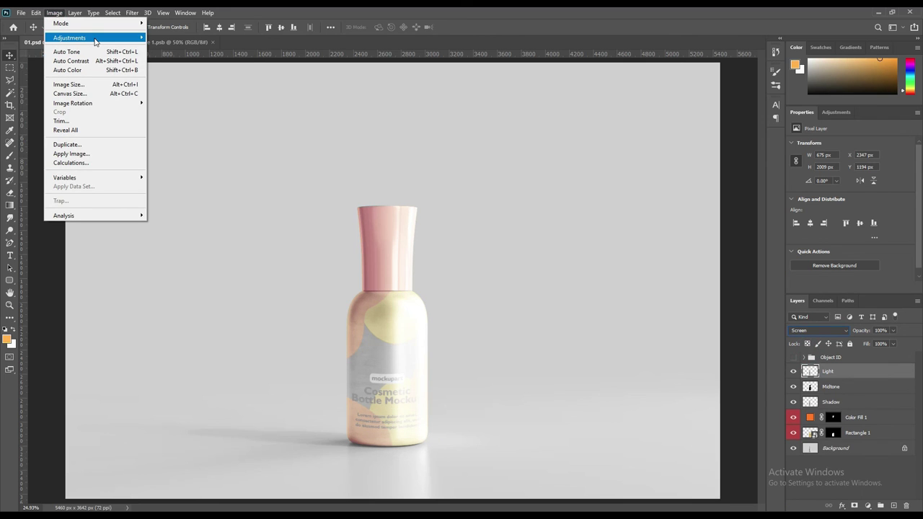
click(163, 46)
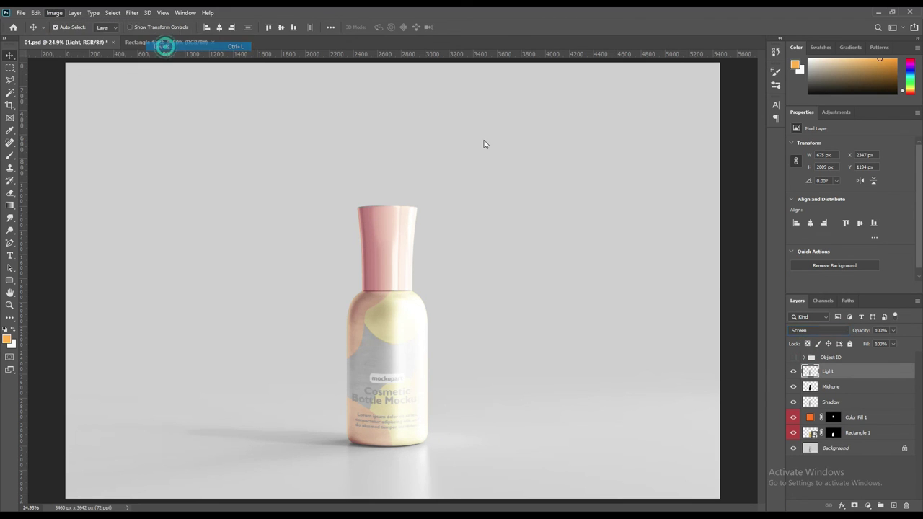
drag(558, 223, 671, 225)
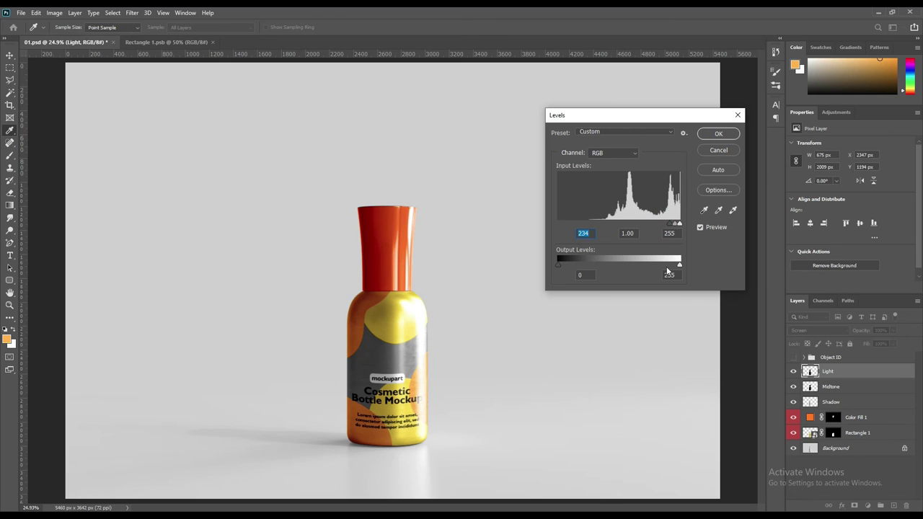
mouse_move(679, 268)
mouse_down()
mouse_move(635, 270)
mouse_move(647, 265)
mouse_up()
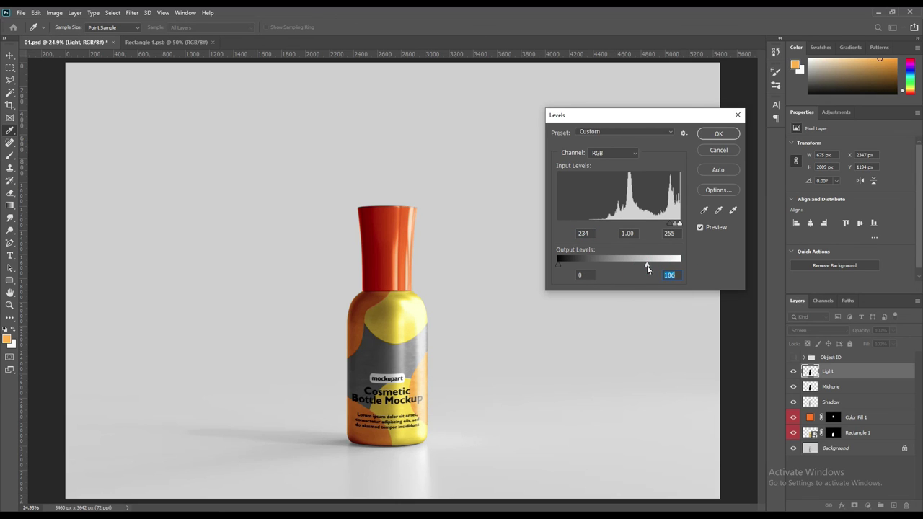
click(716, 135)
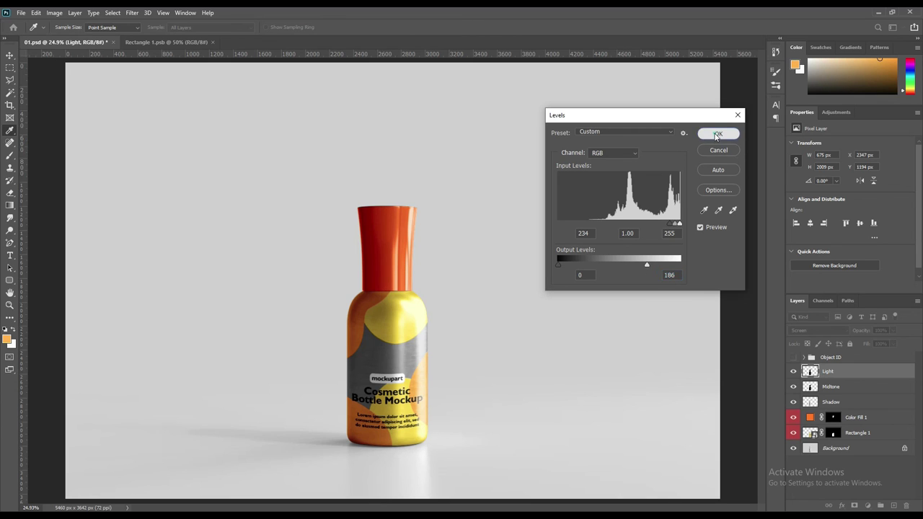
Darken the Shadow layer with Levels, raising its black input to 34.
click(829, 401)
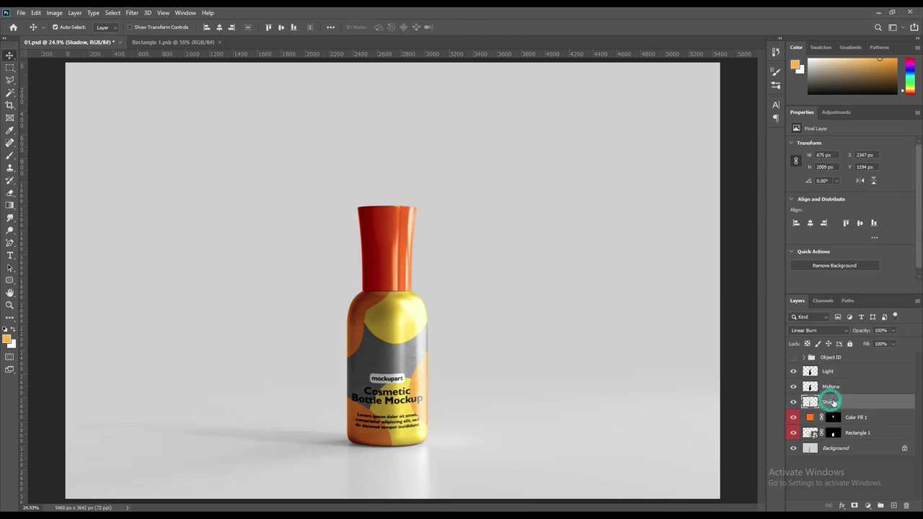
click(46, 13)
mouse_move(70, 38)
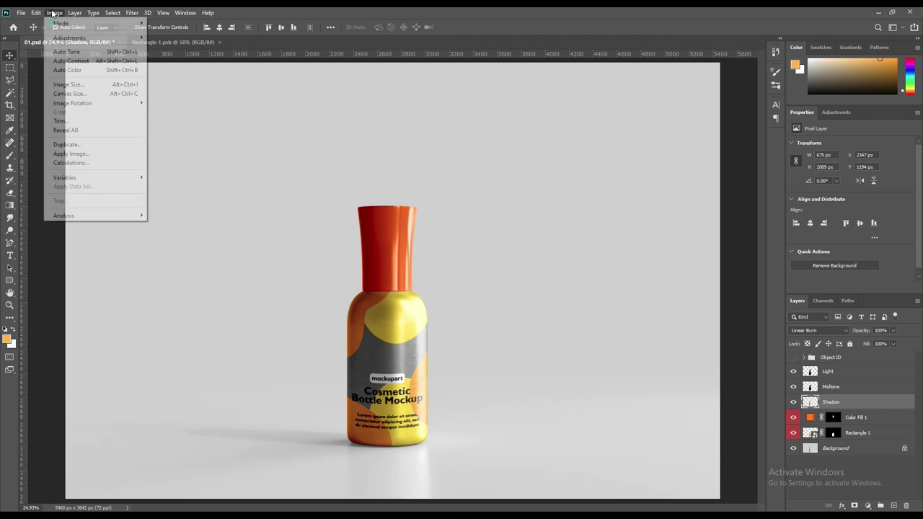
click(173, 48)
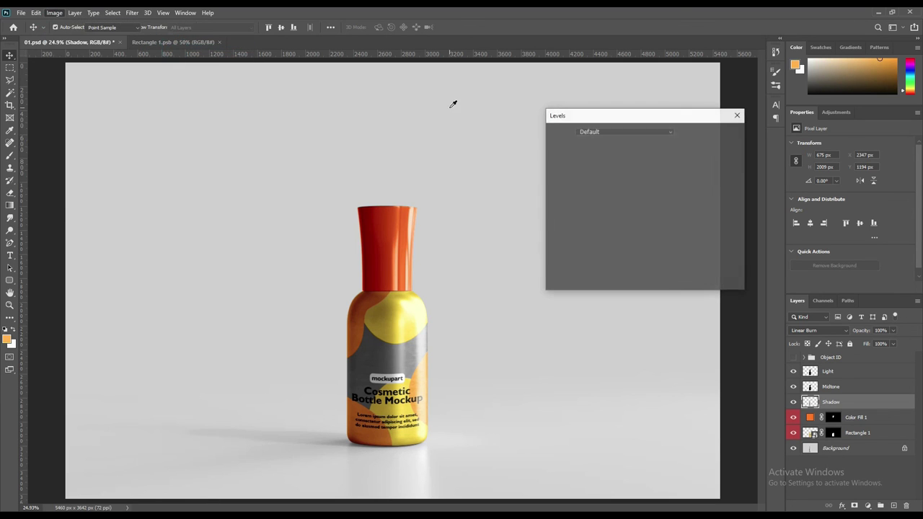
drag(569, 224, 569, 225)
click(718, 134)
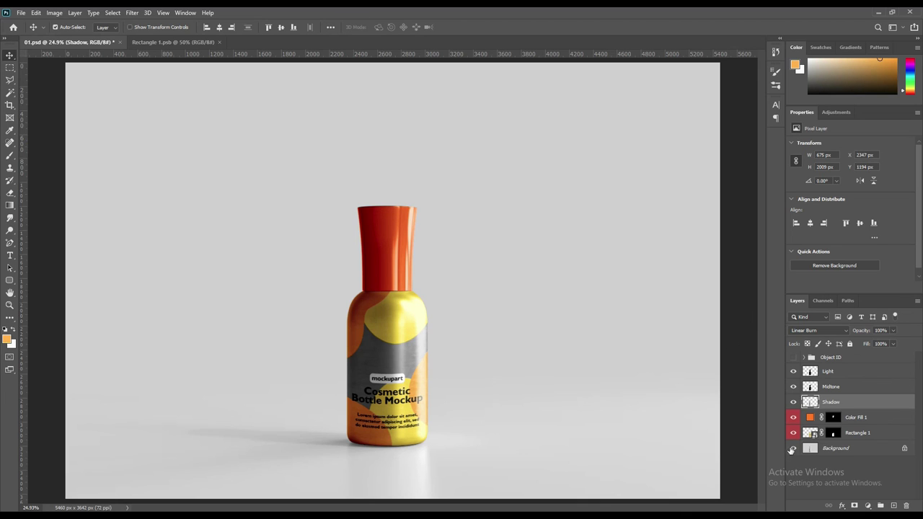
Add a pale-yellow (fffecd) Solid Color fill above Background, blended as Linear Burn.
click(829, 448)
click(867, 505)
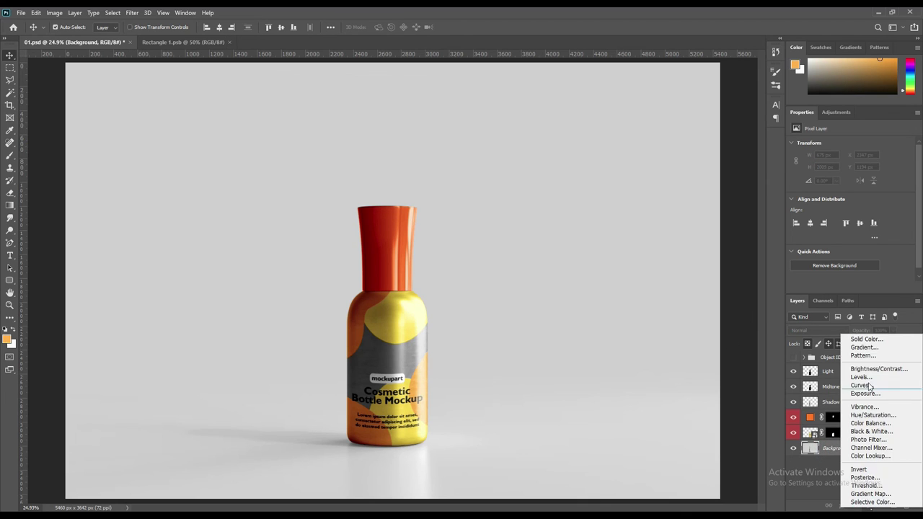
click(866, 339)
click(416, 312)
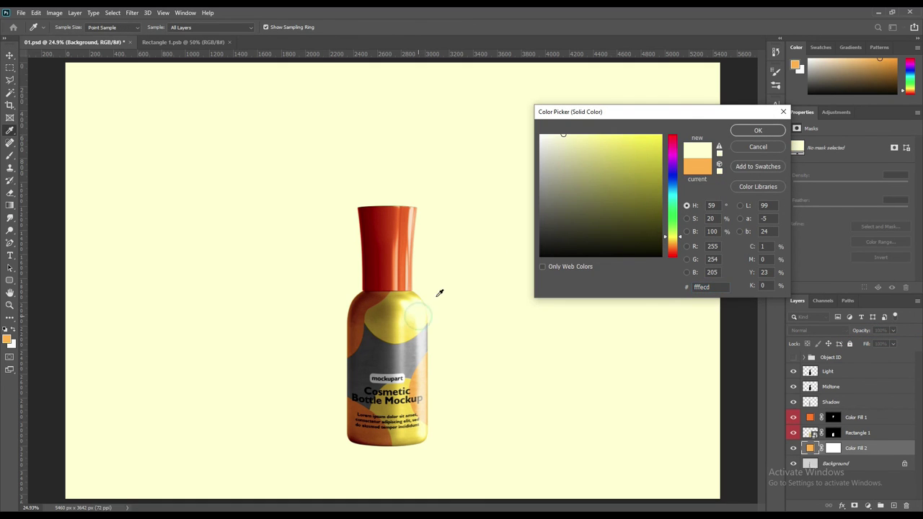
click(758, 131)
click(819, 320)
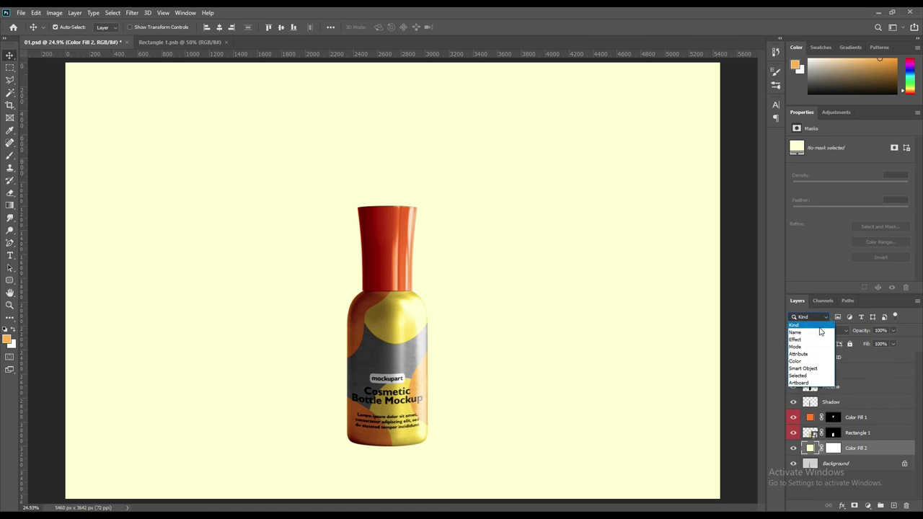
click(827, 329)
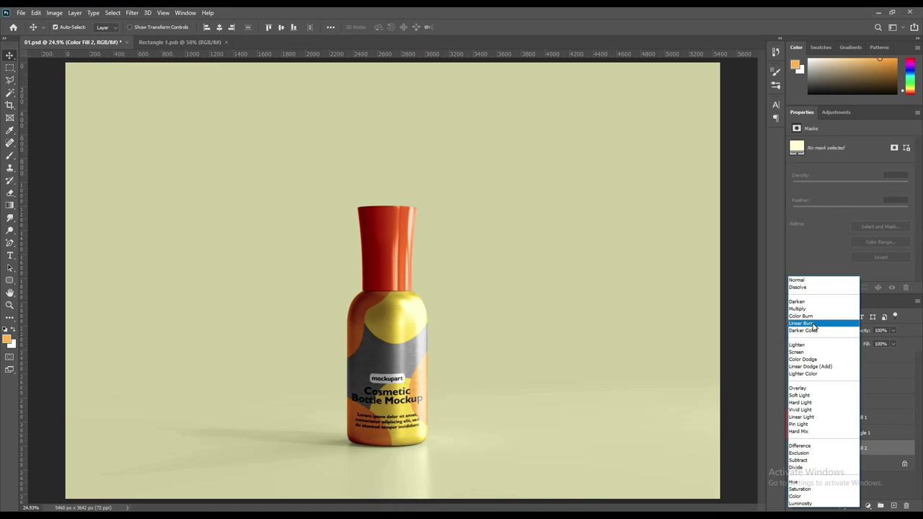
click(813, 324)
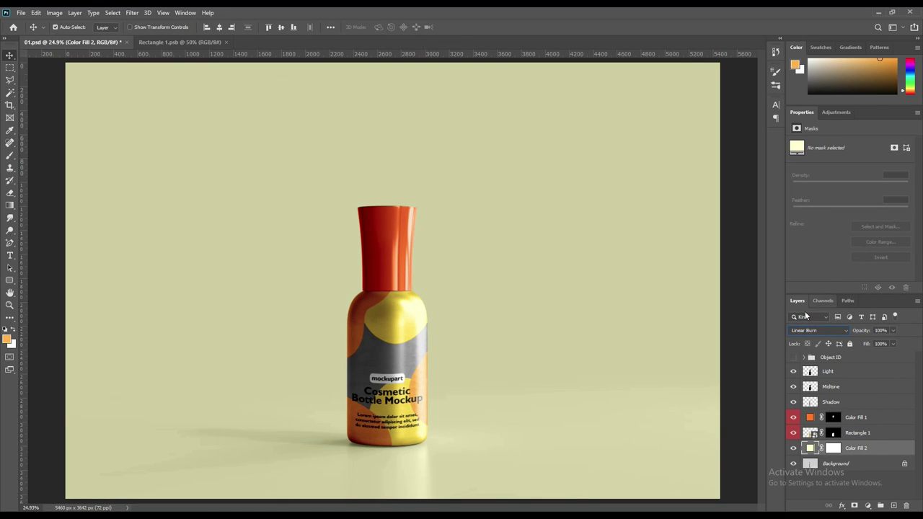
click(744, 323)
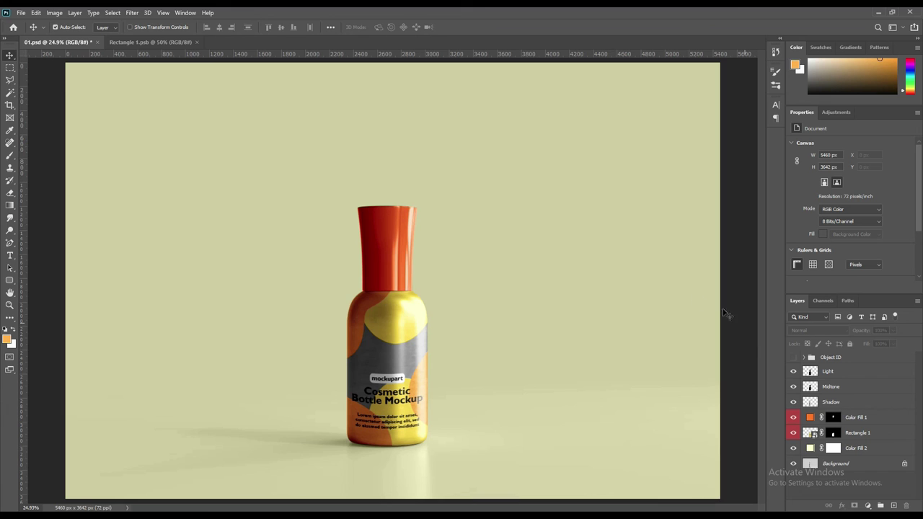
Group the Light, Midtone and Shadow layers and name the group FX.
click(844, 371)
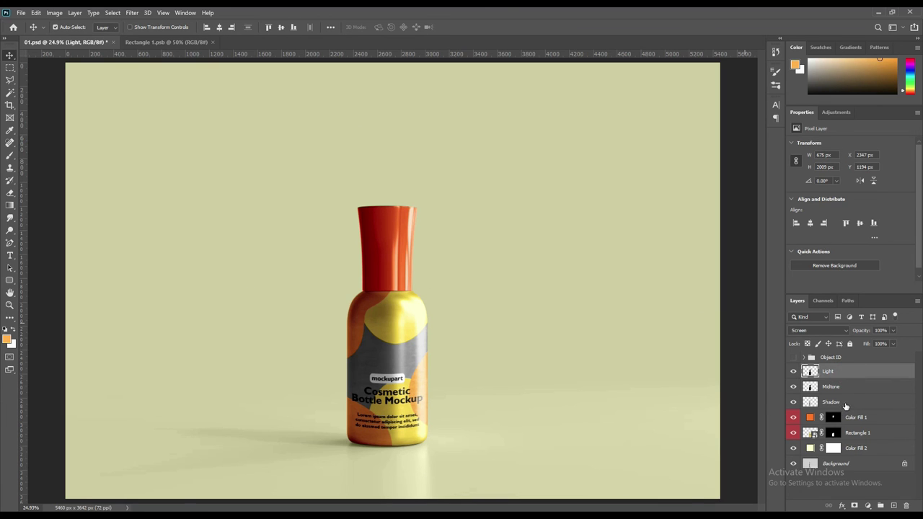
shift+click(845, 406)
key(ctrl+g)
double_click(829, 369)
text(FX)
key(Return)
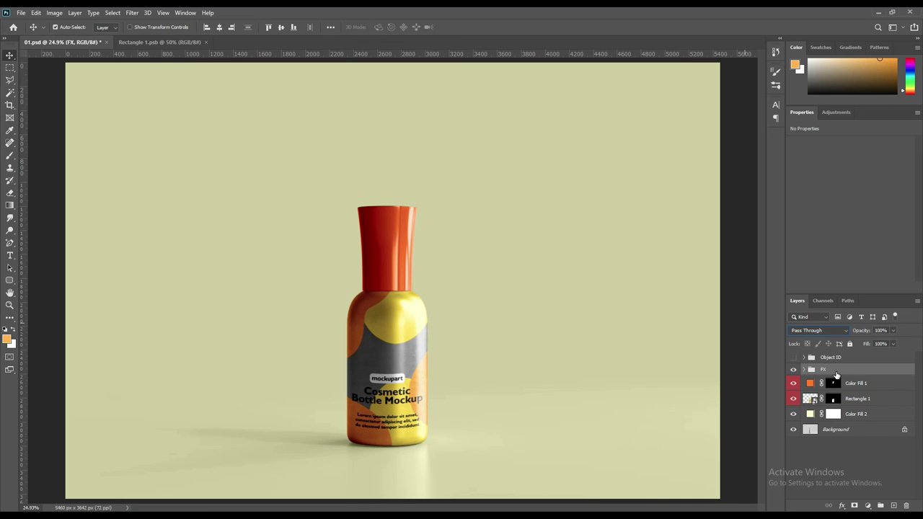
click(742, 396)
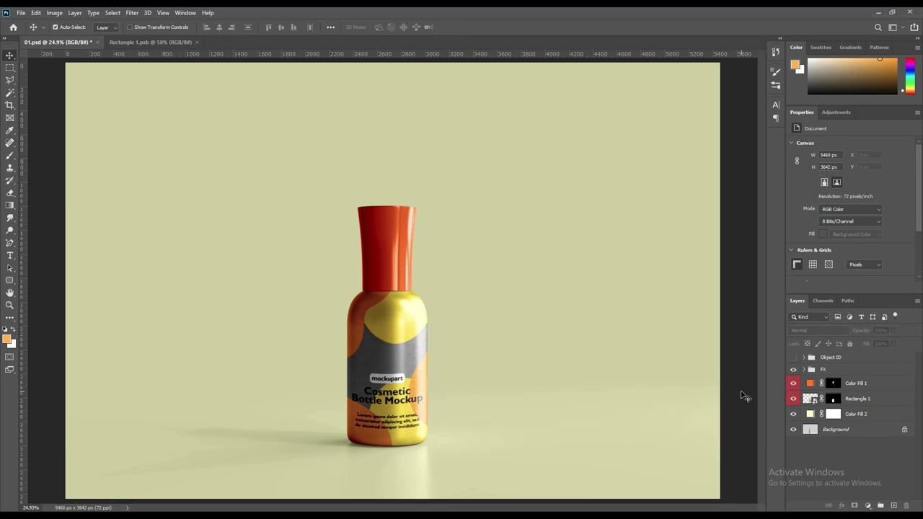